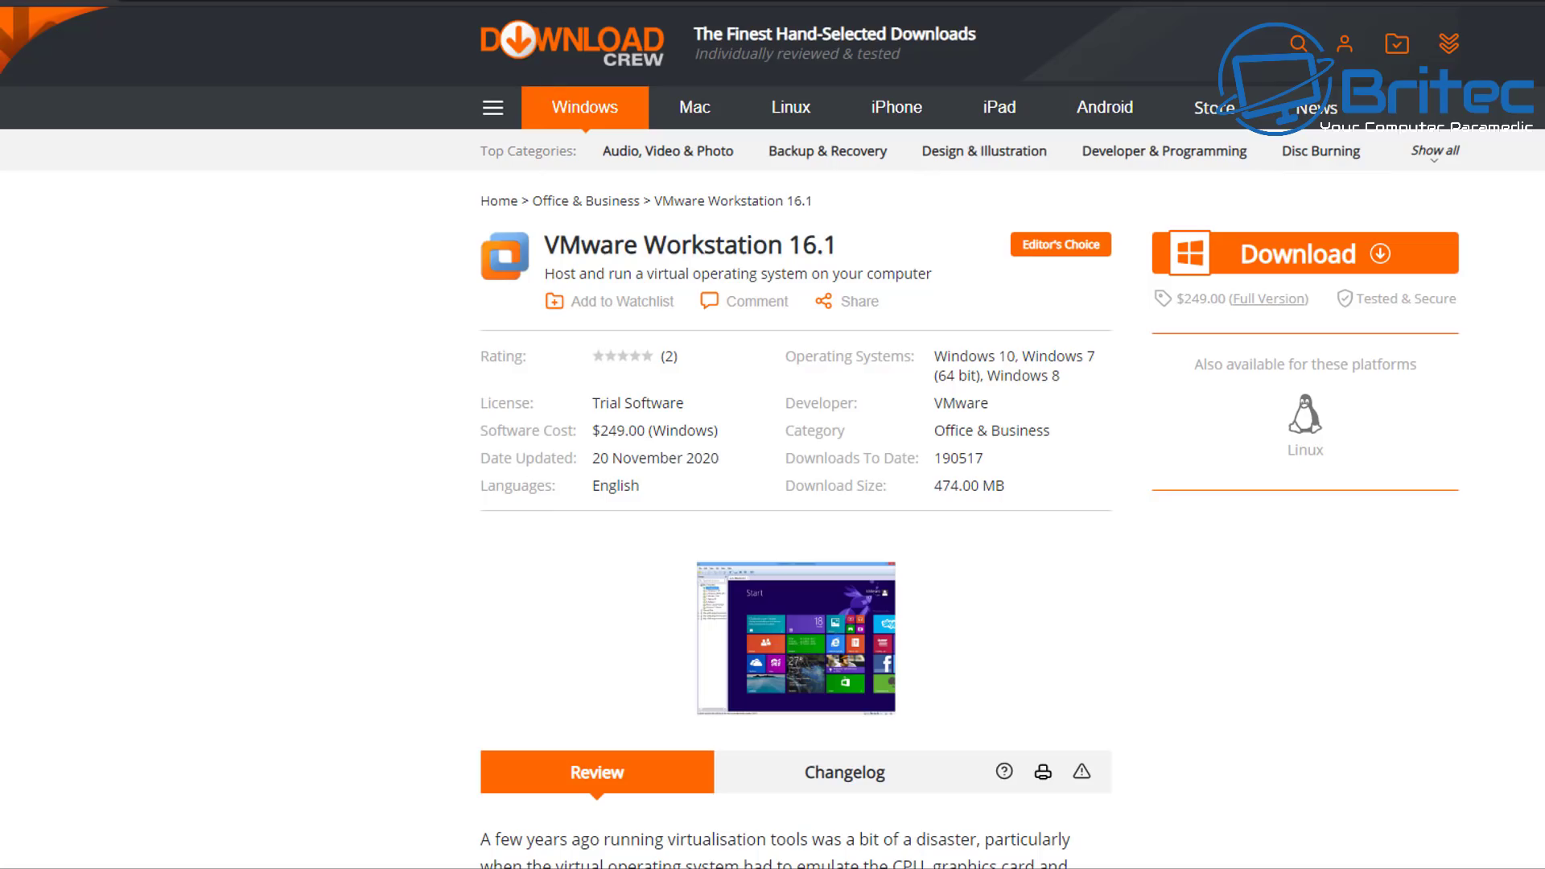
- Examine the VMware Workstation Pro download page on Download.com, including its key details and developer's description
key("ctrl+Tab")
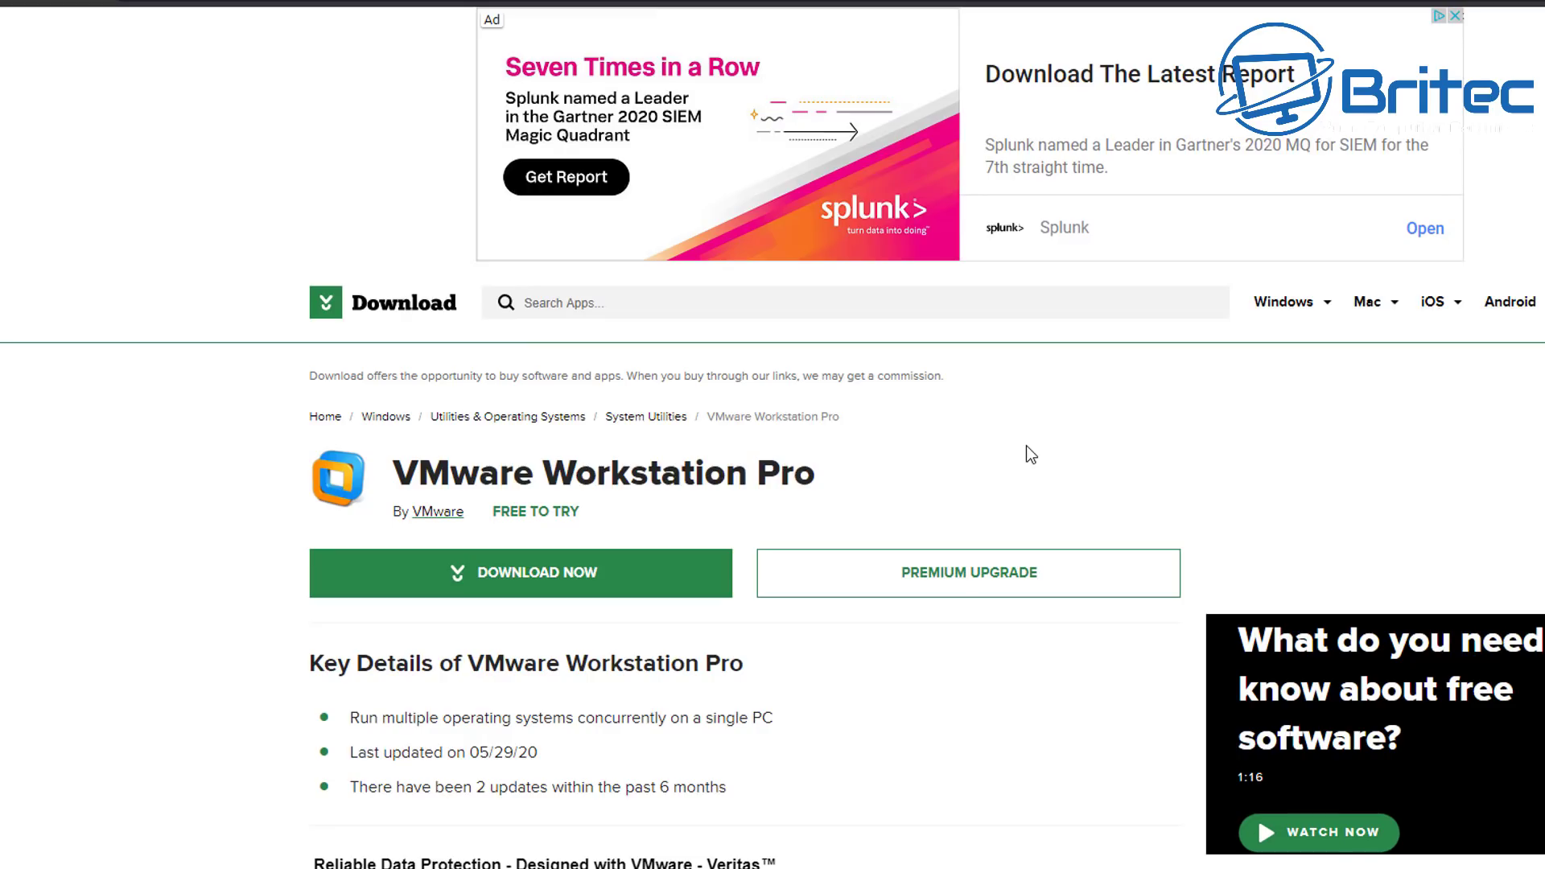
scroll(1031, 455, "down", 9)
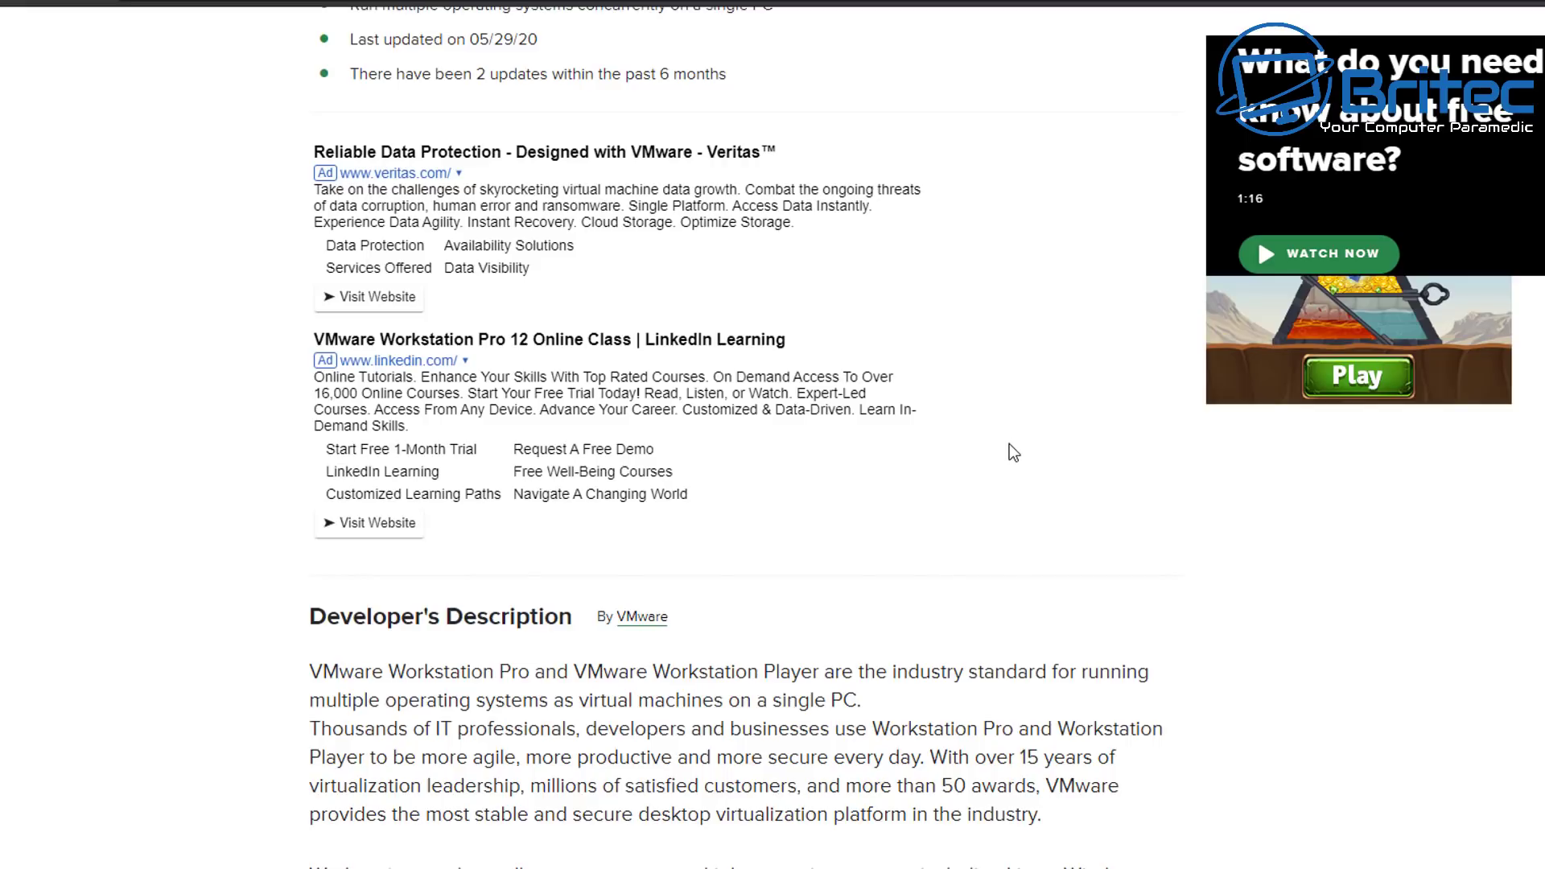
scroll(1008, 445, "down", 8)
scroll(998, 441, "up", 8)
scroll(992, 441, "up", 9)
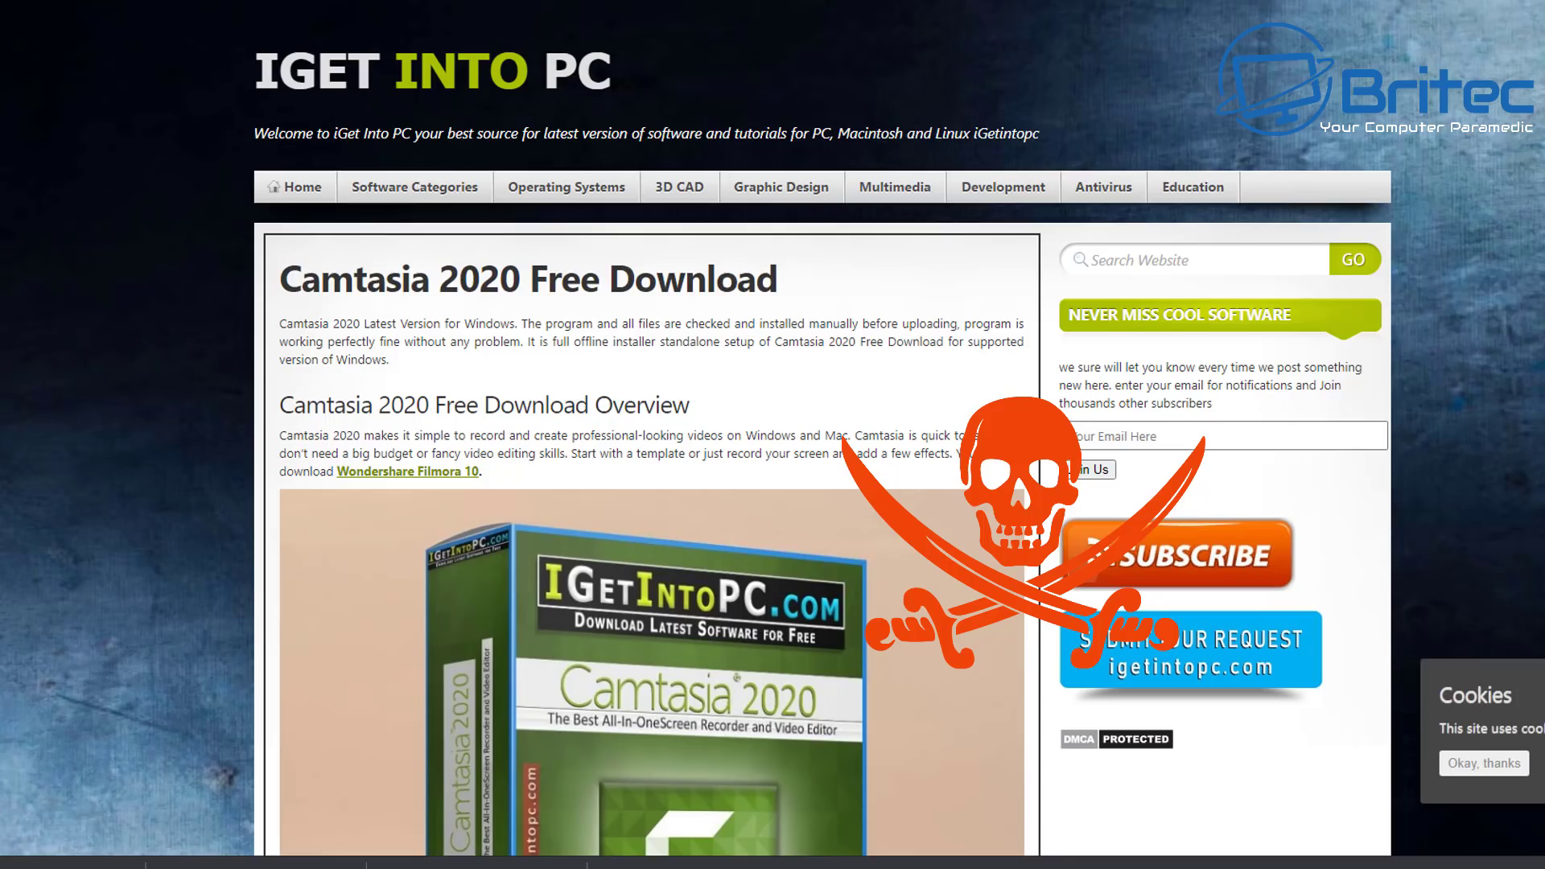
- Look through the Camtasia 2020 page on IGetIntoPC and the MAGIX Movie Edit Pro 2020 Premium page on KaranPC, including its download links
scroll(652, 483, "down", 7)
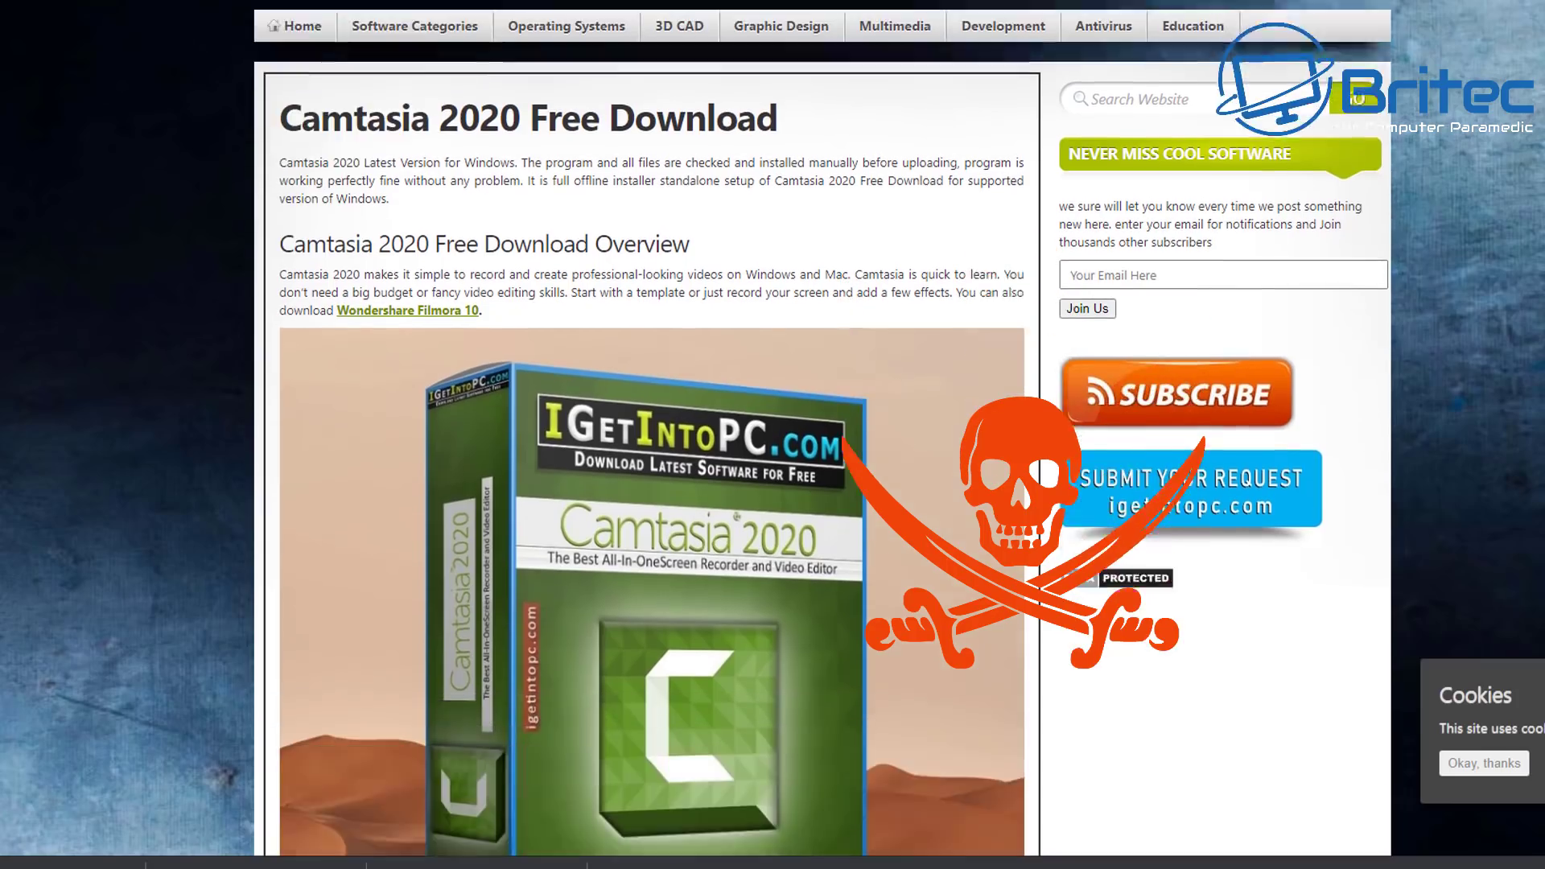
scroll(652, 435, "down", 4)
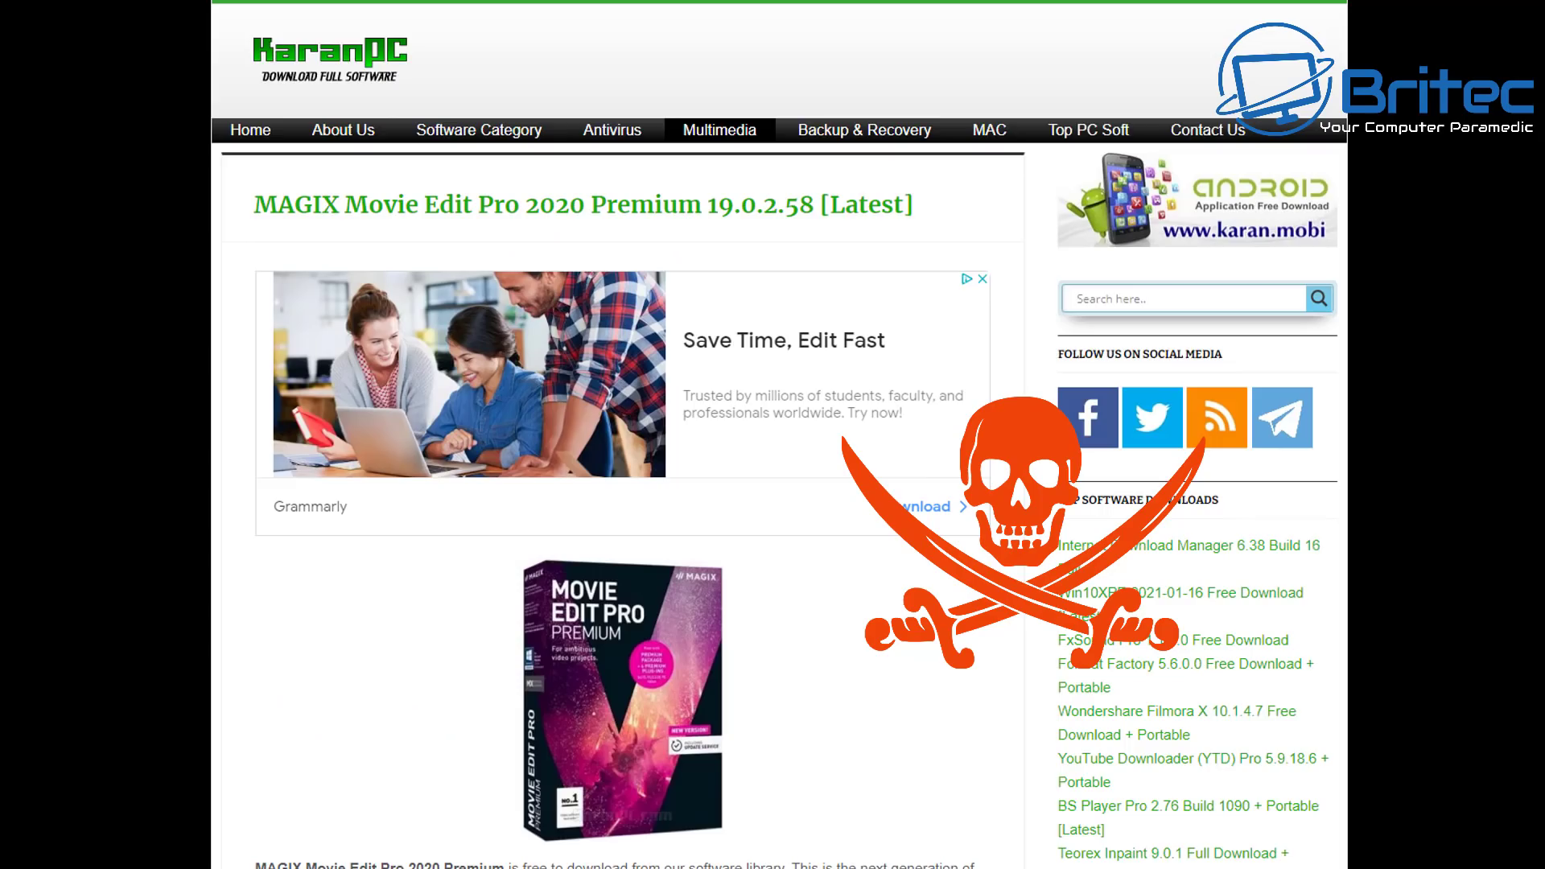
scroll(620, 483, "down", 9)
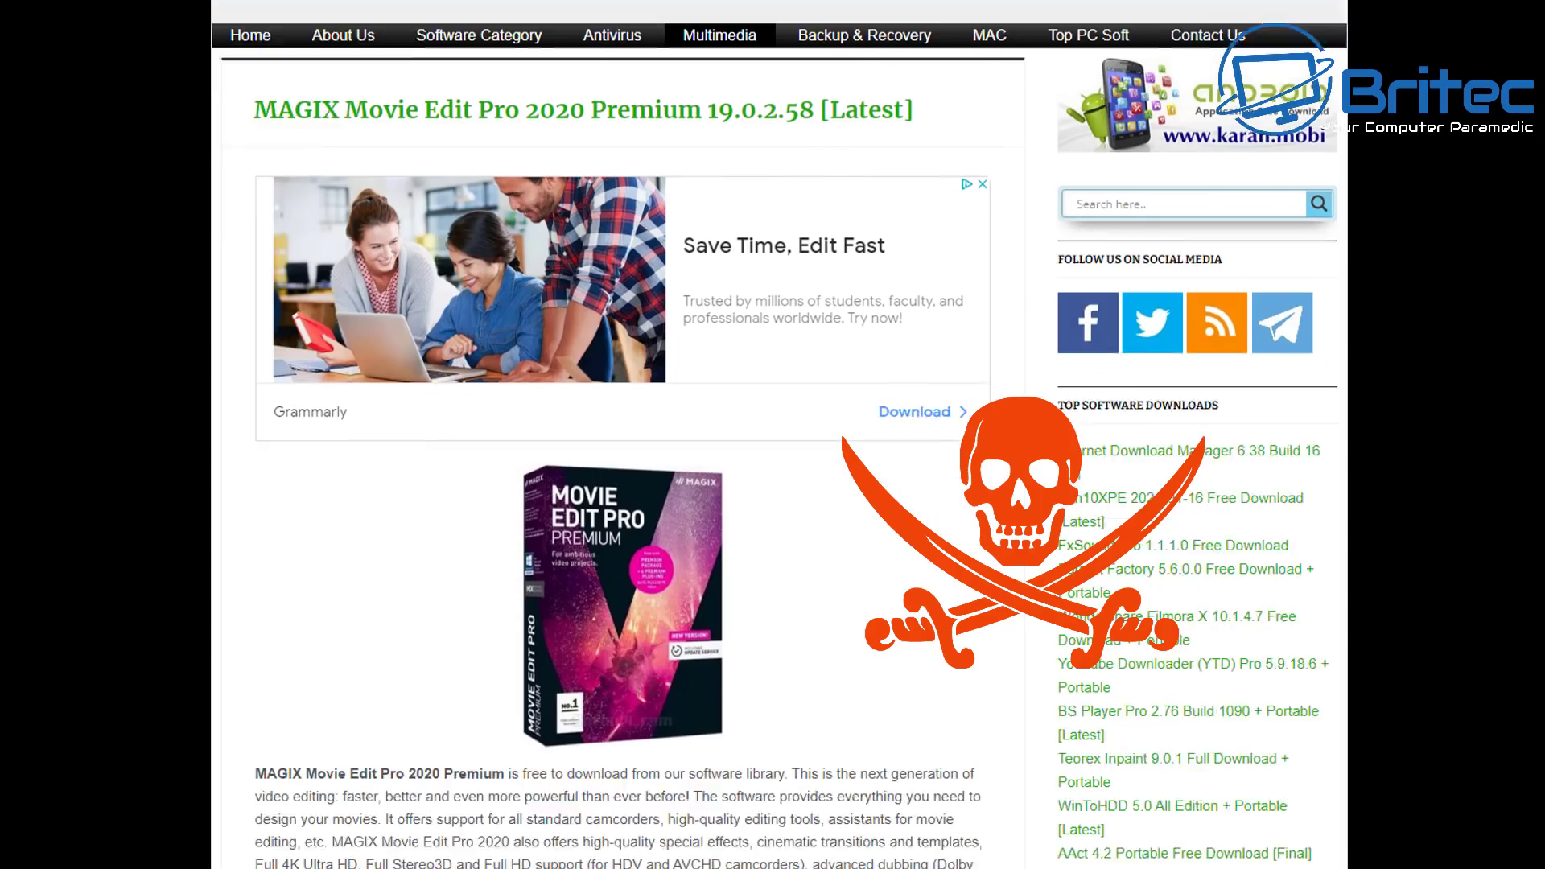
scroll(619, 435, "down", 10)
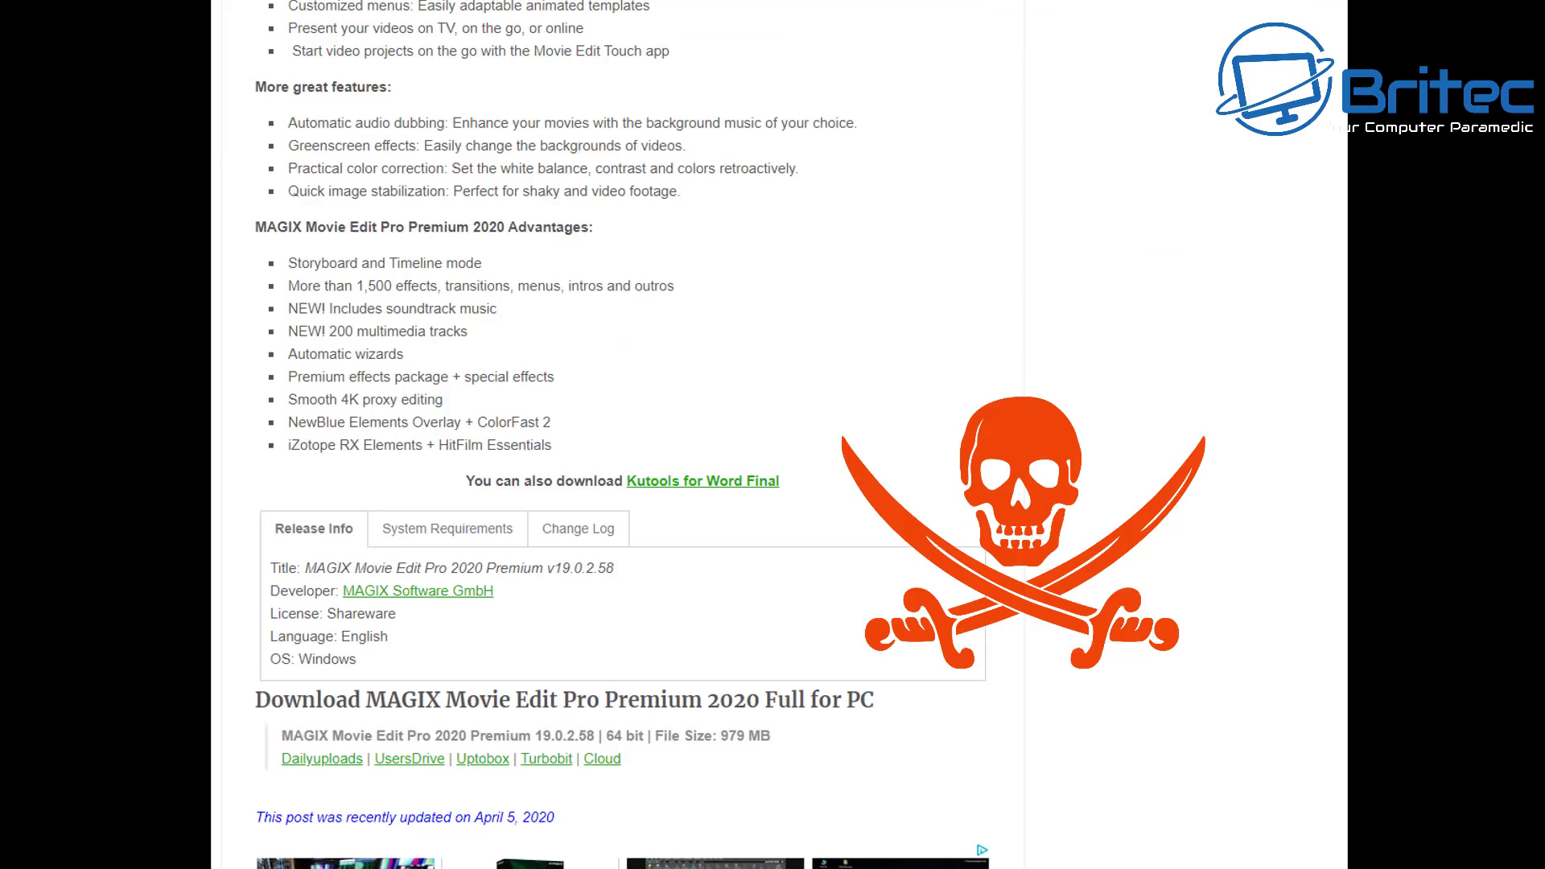
scroll(1336, 643, "down", 6)
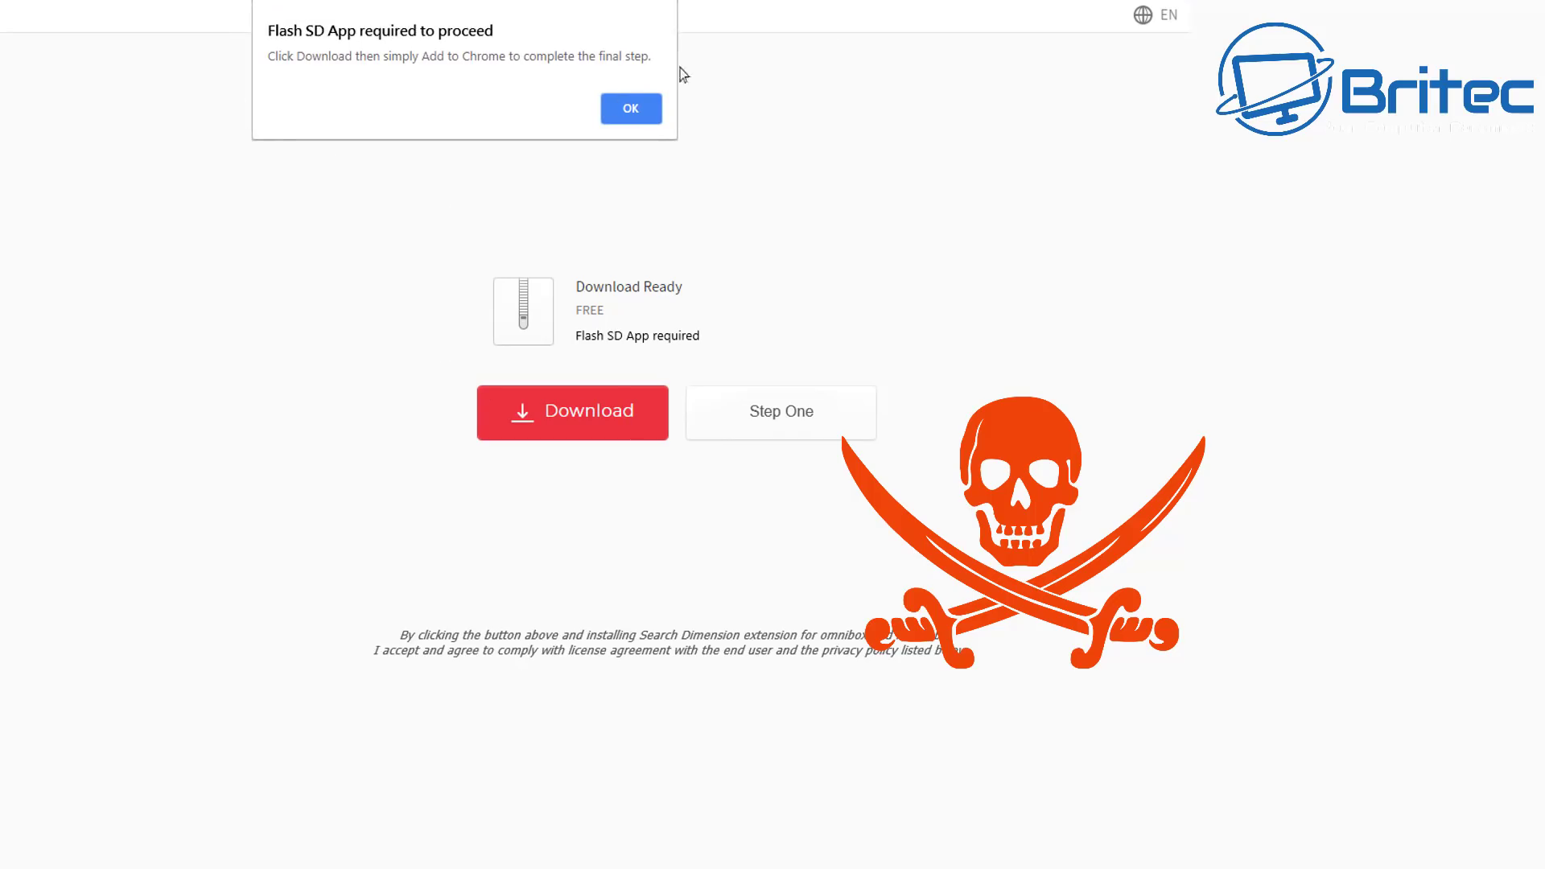
- Dismiss the repeated "Flash SD App required to proceed" prompts on the download page
key("Return")
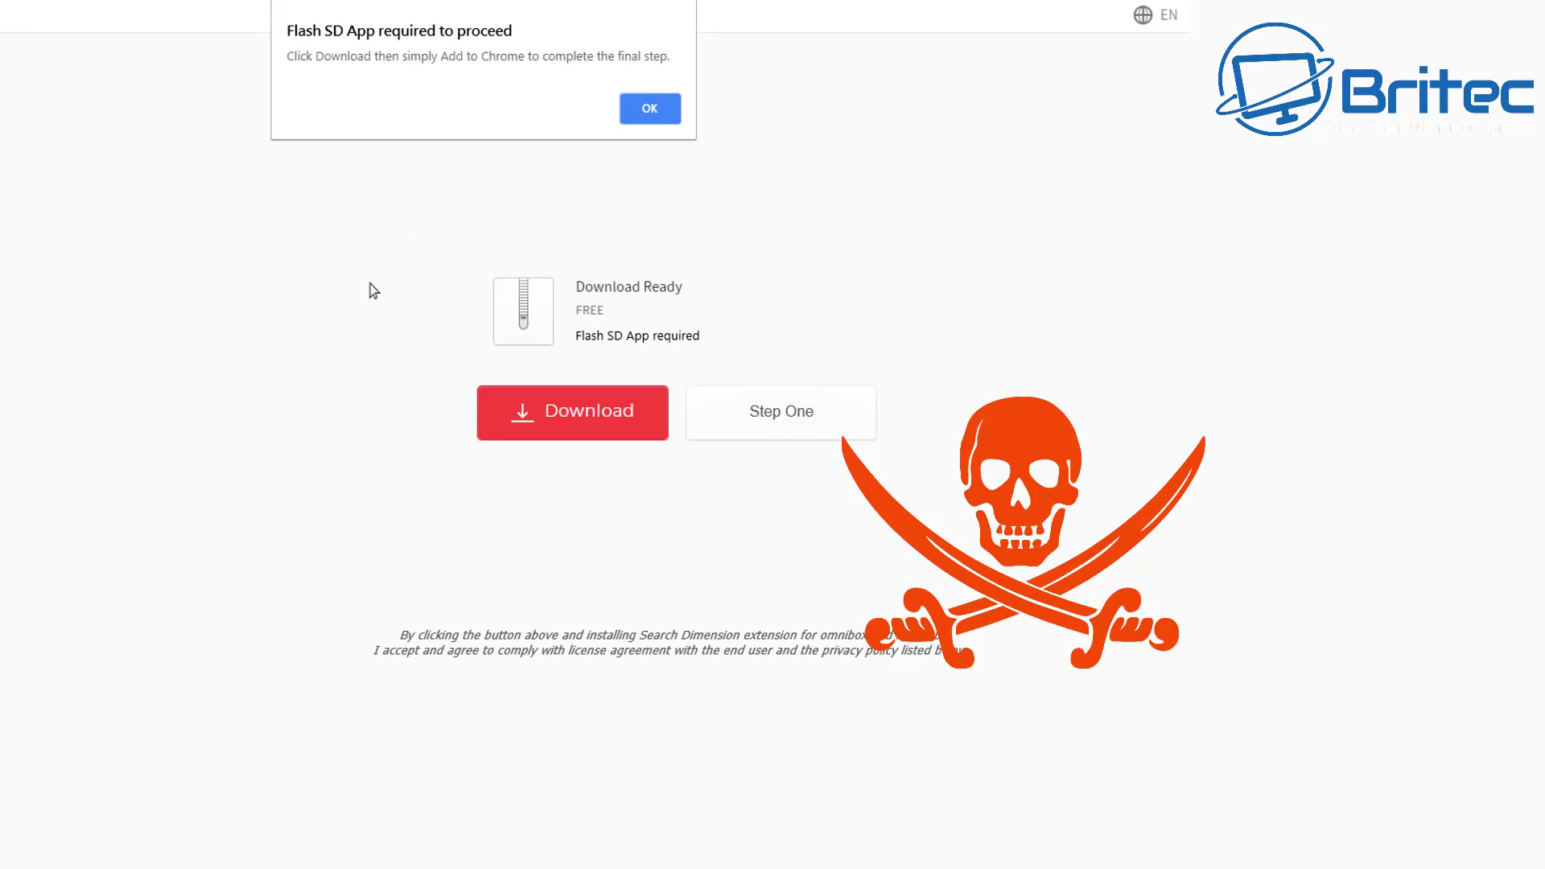
key("Return")
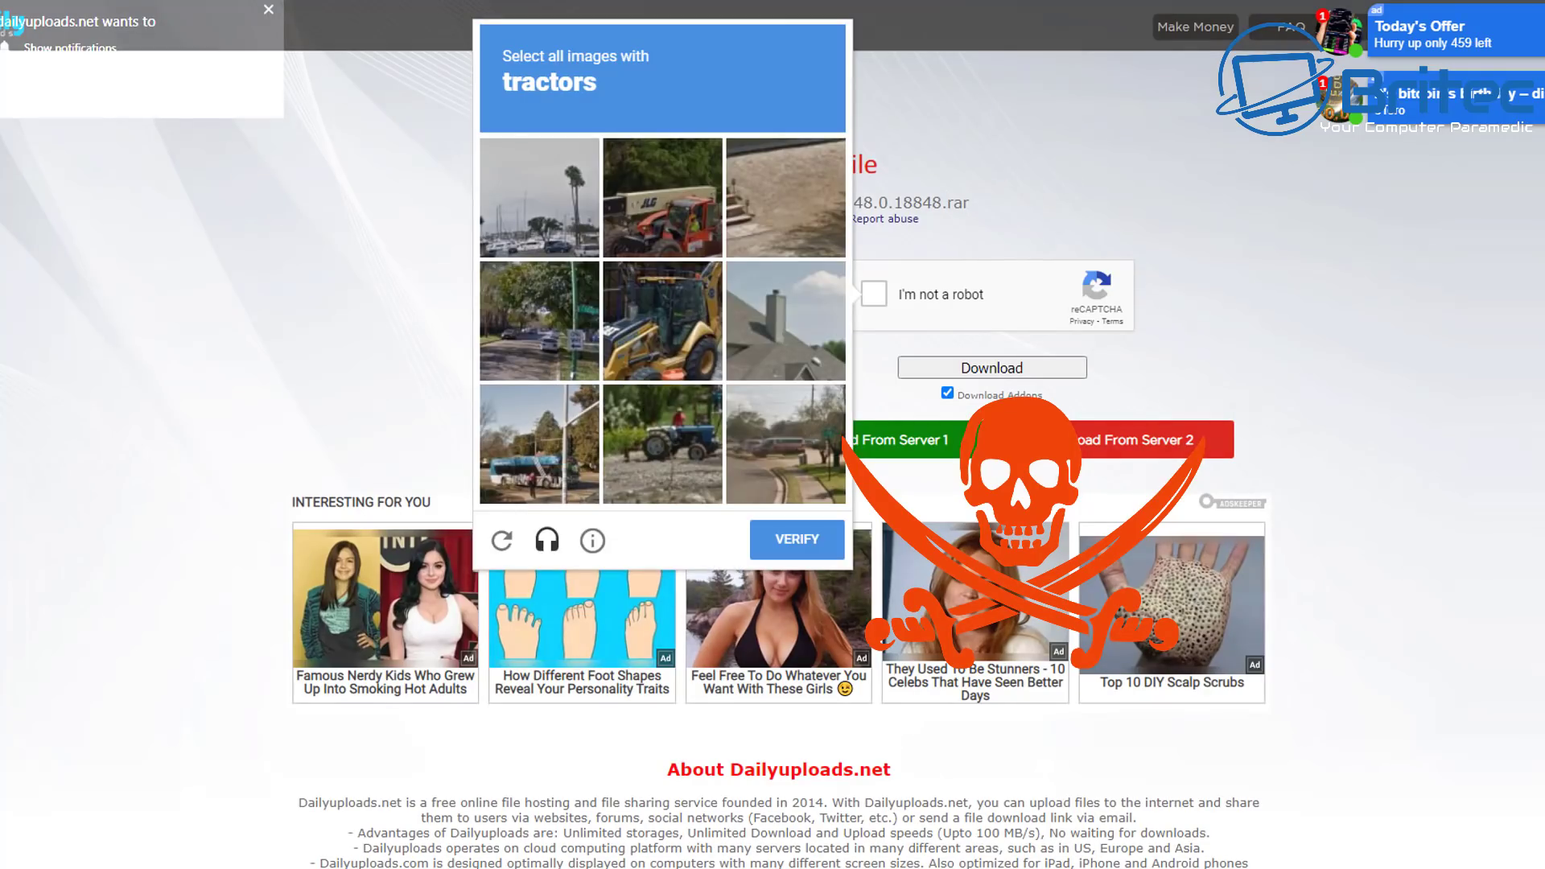
- Complete the Dailyuploads reCAPTCHA by choosing the three tractor images and submitting them for verification
left_click(663, 321)
left_click(662, 197)
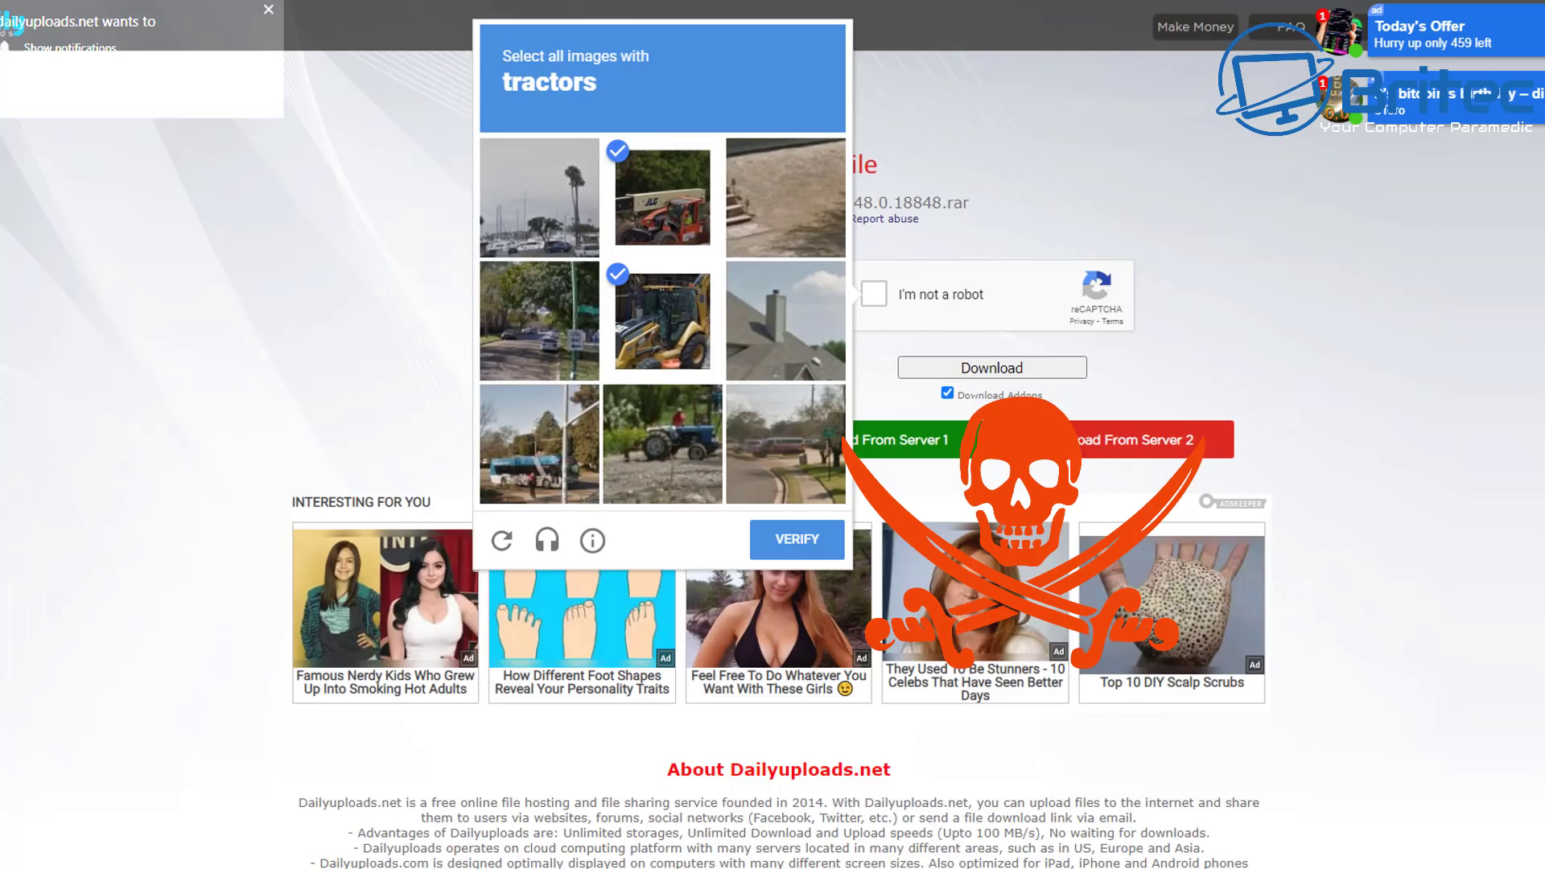
left_click(663, 443)
left_click(797, 539)
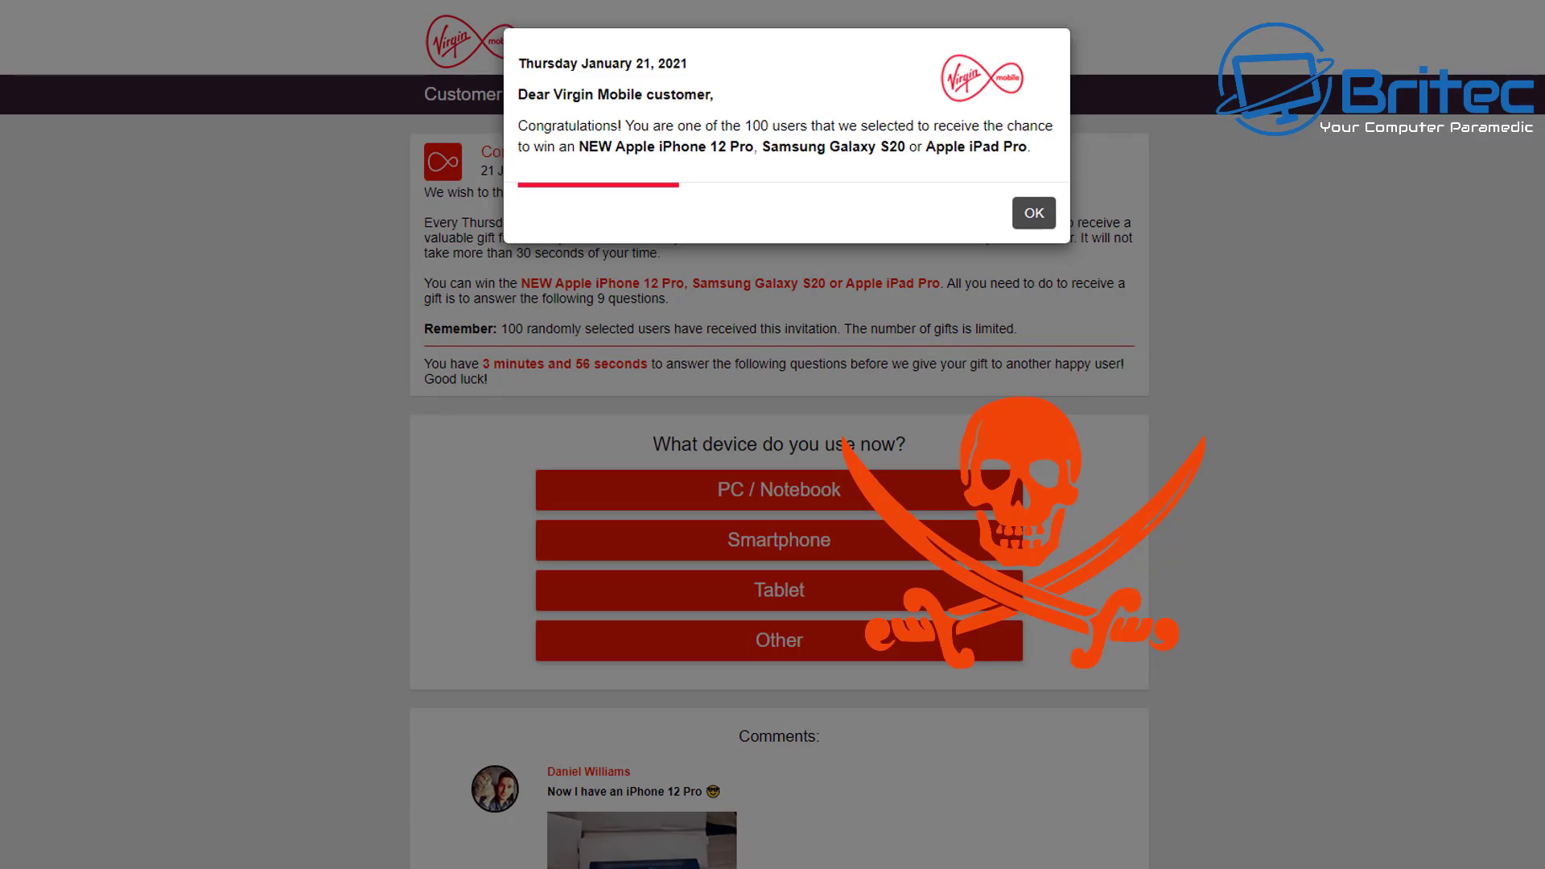
- Dismiss the Virgin Mobile prize pop-up and examine the customer reward survey page behind it
key("Return")
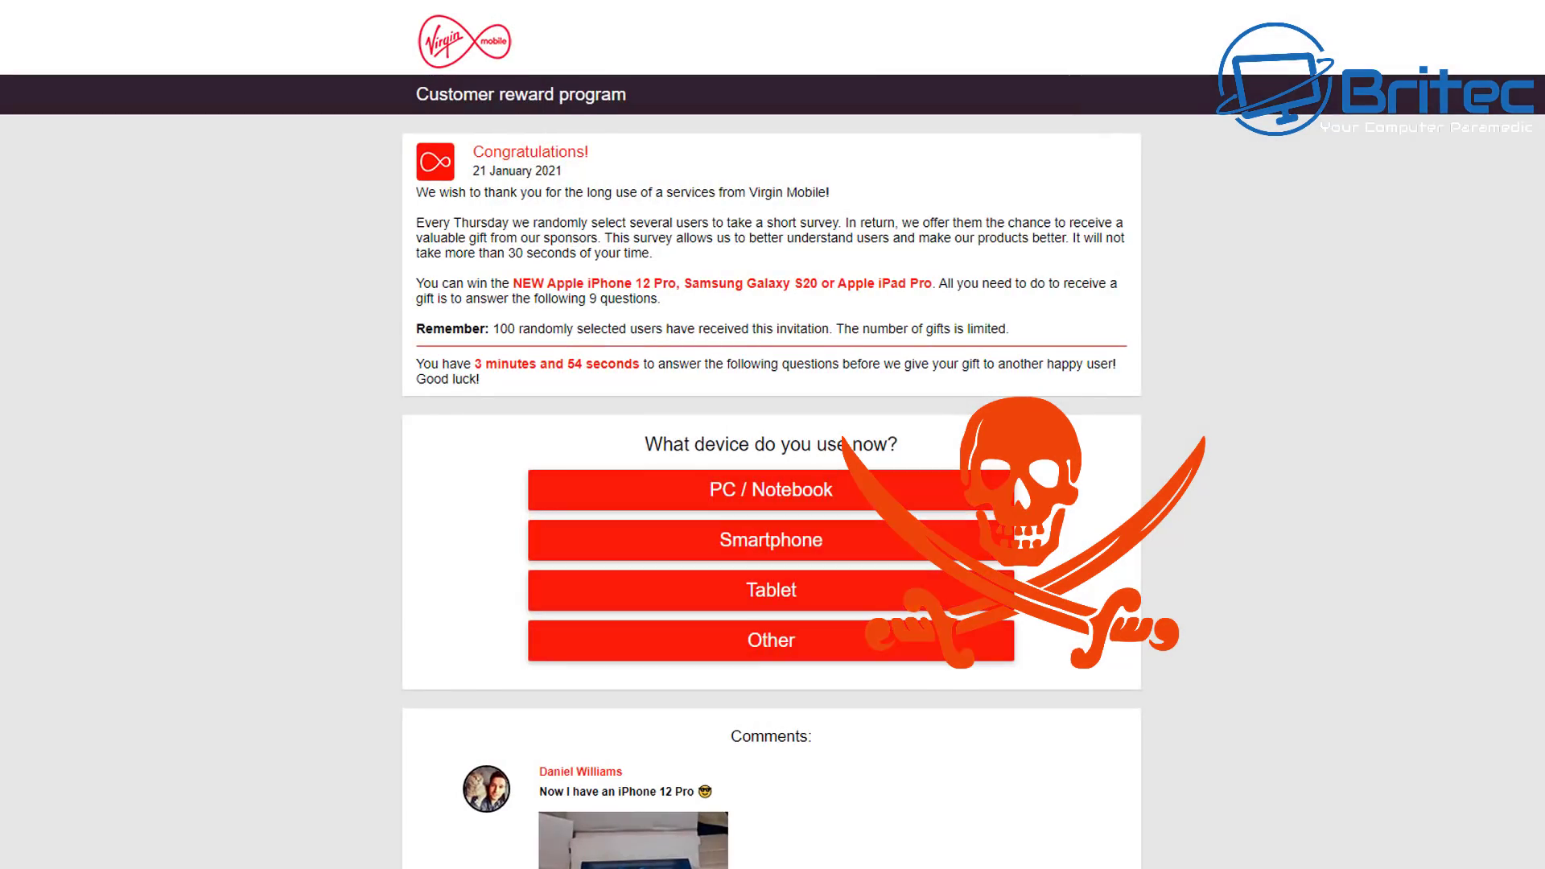
scroll(773, 434, "down", 10)
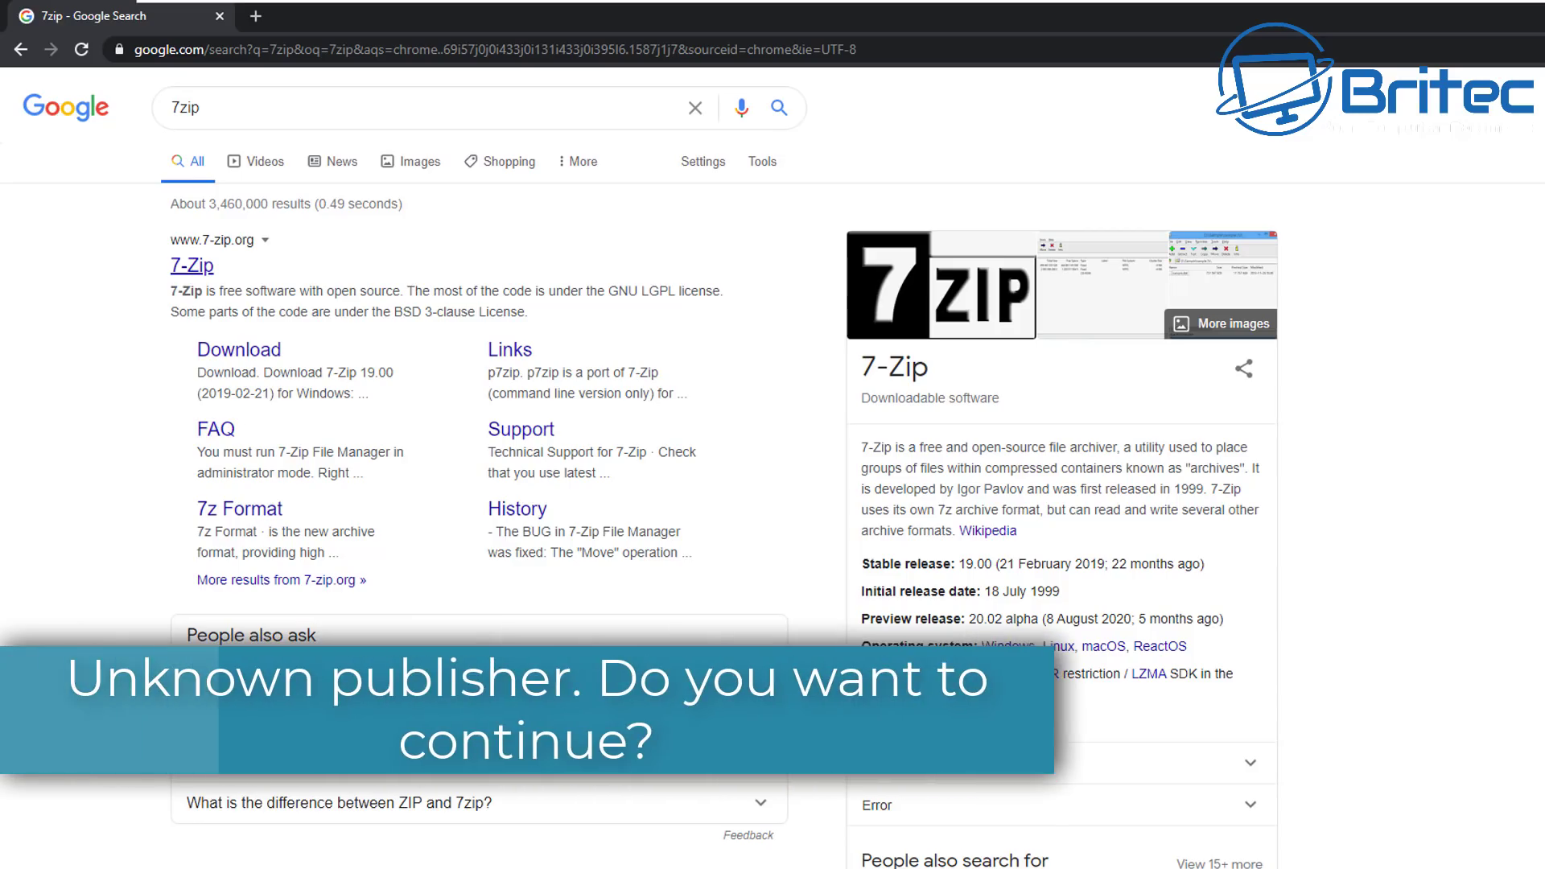
- Go to the official 7-Zip website from the search results and download the 64-bit x64 installer for version 19.00
left_click(192, 265)
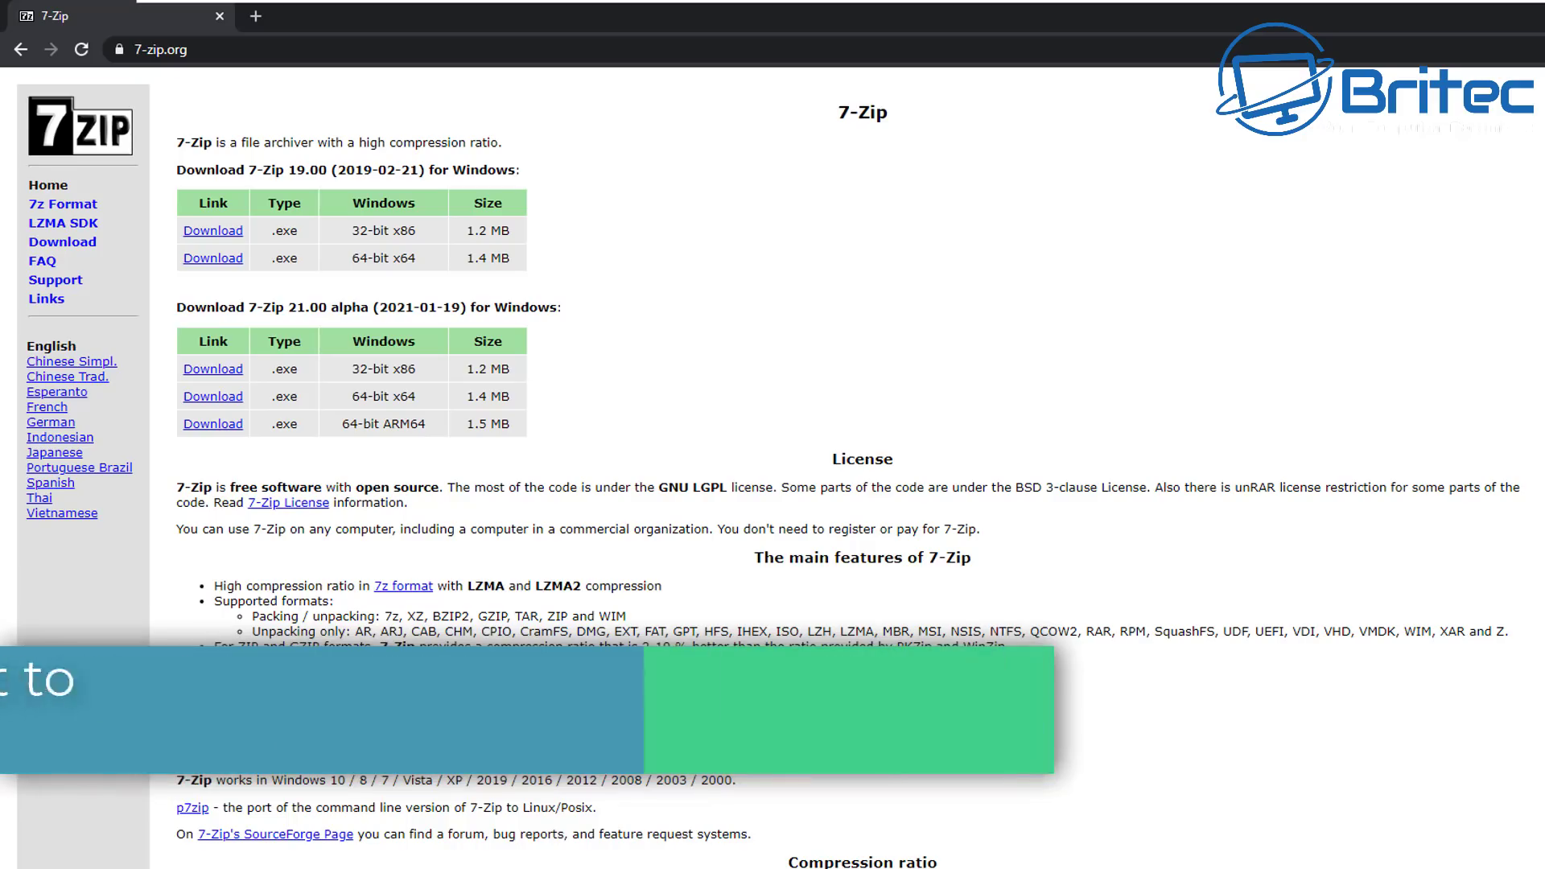
left_click(212, 258)
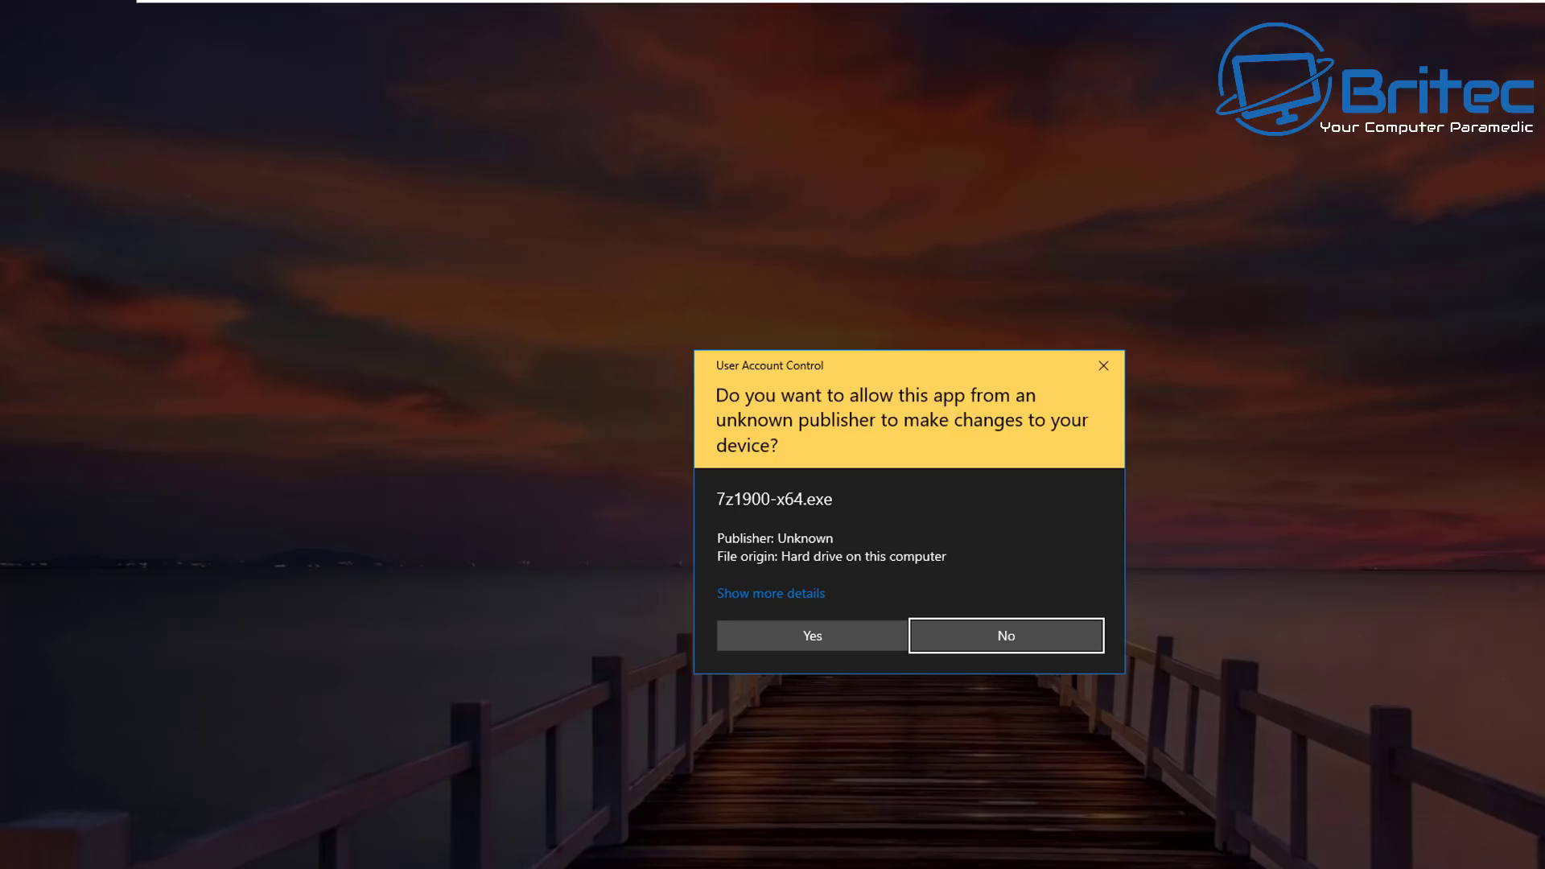
- Check the publisher details of 7z1900-x64.exe, allow it to make changes, and install 7-Zip in the default destination folder
left_click(771, 593)
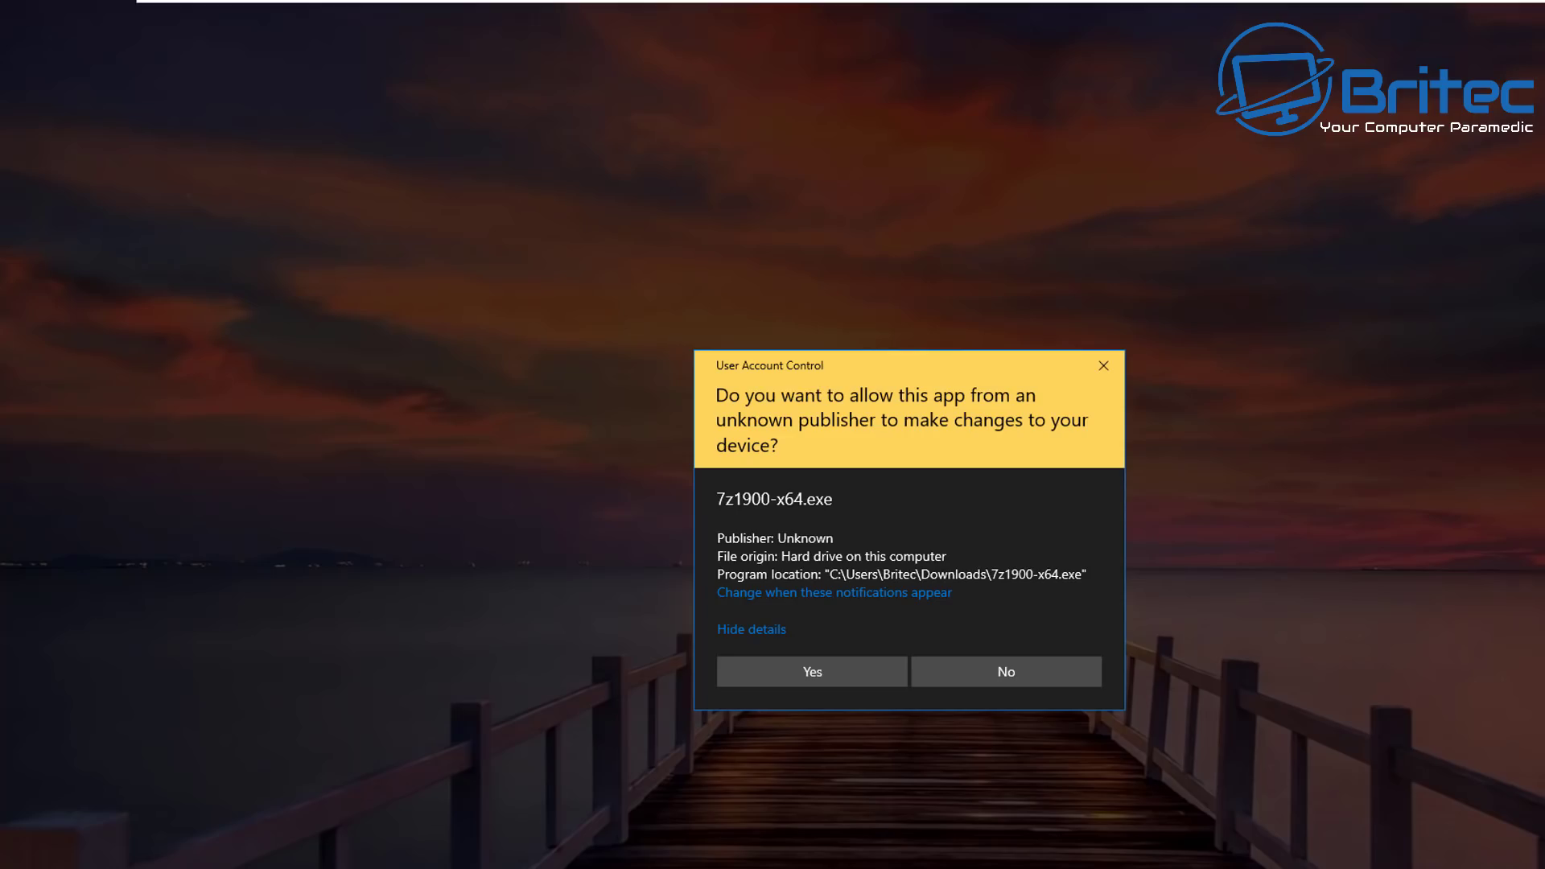
left_click(812, 671)
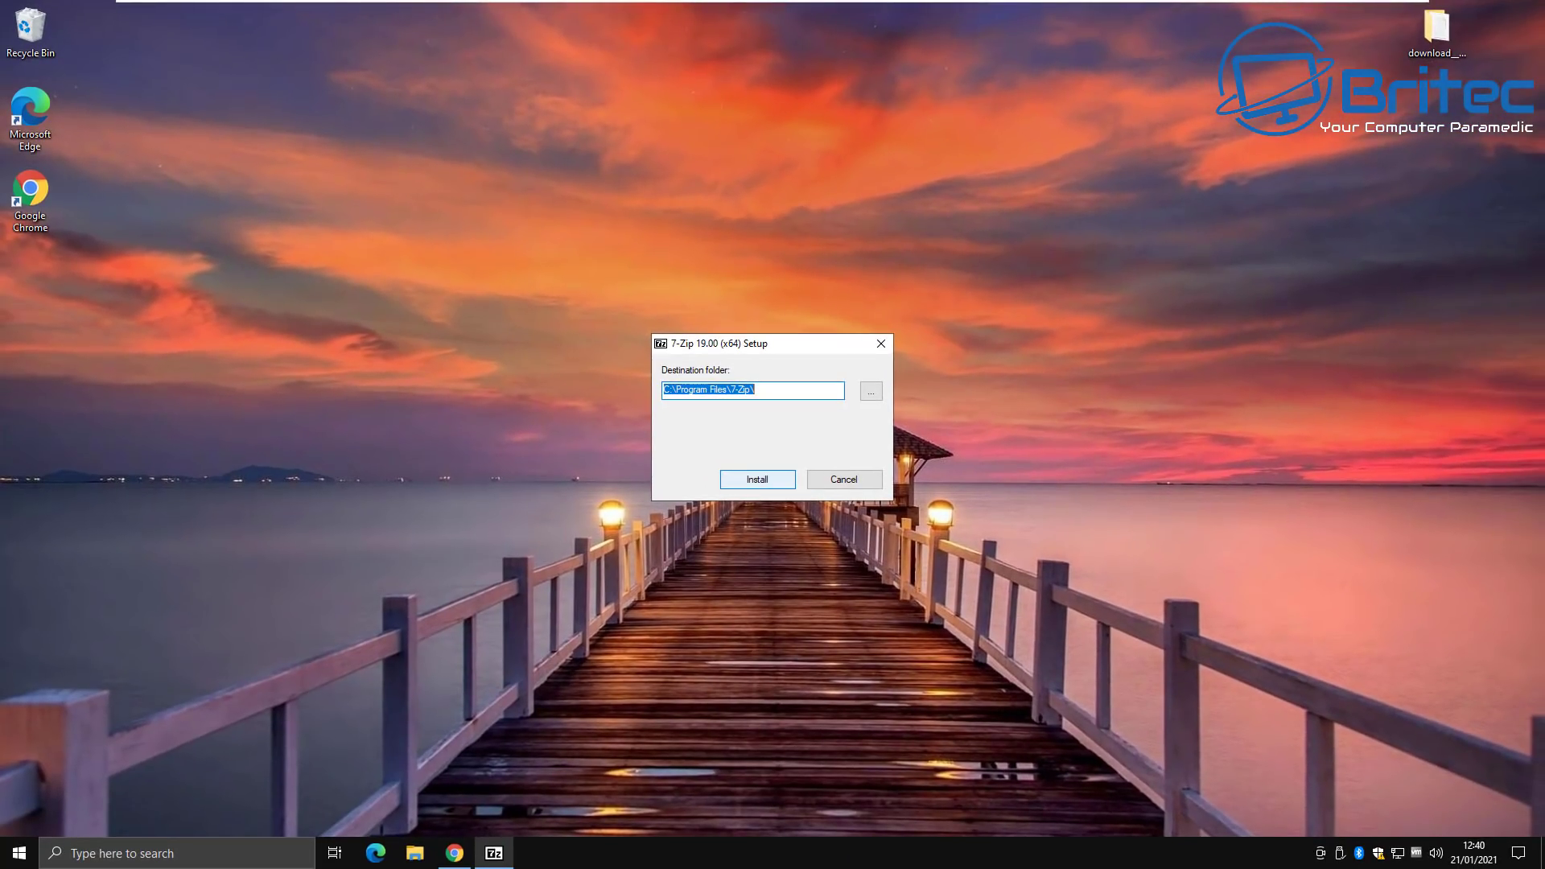
key("Return")
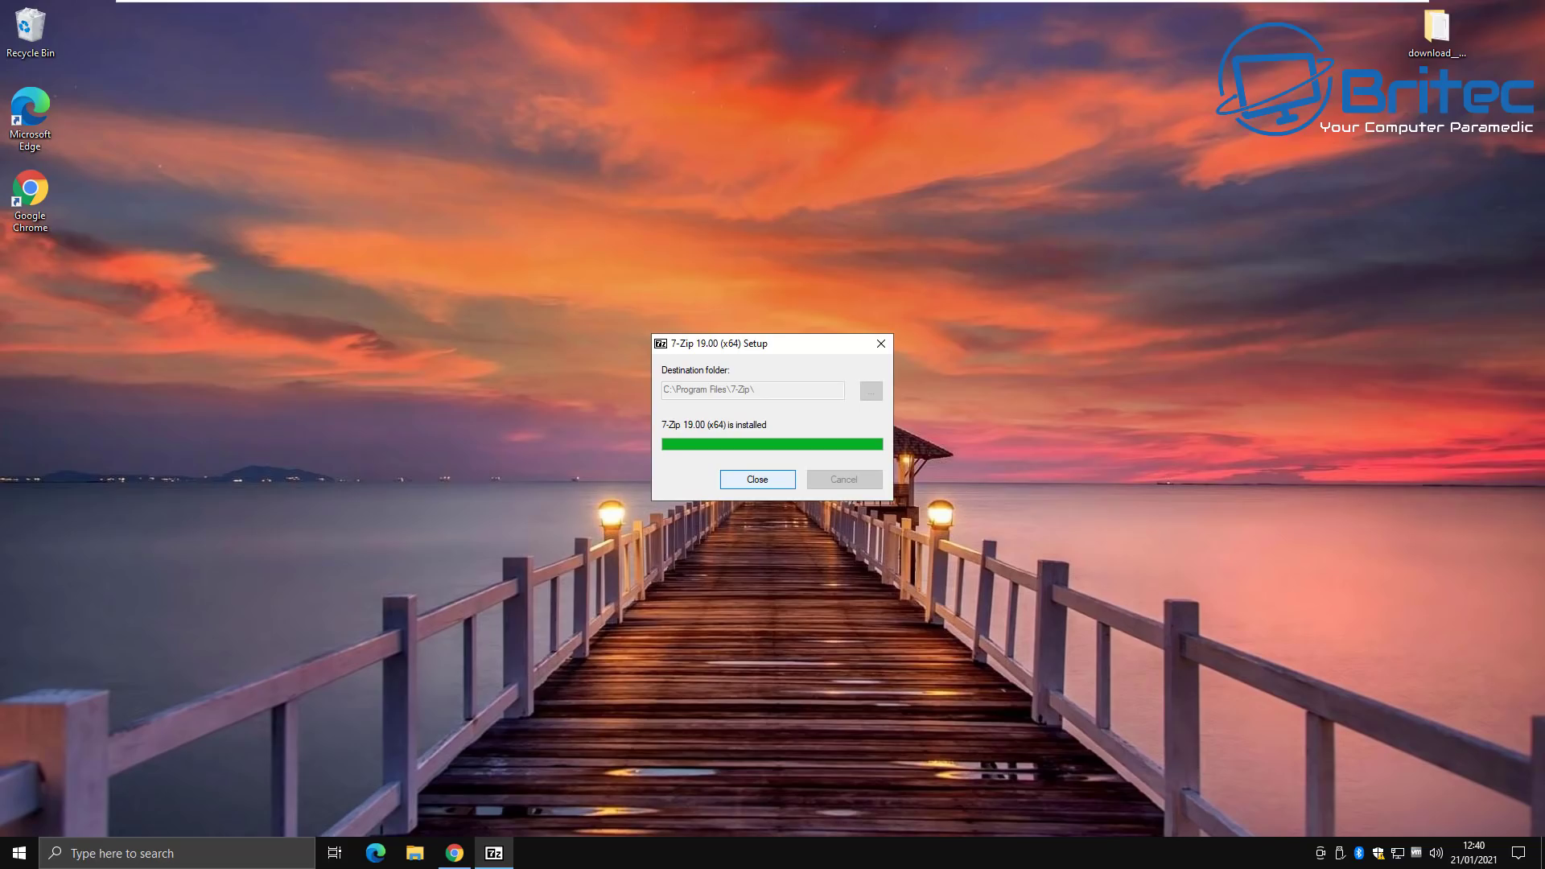
key("Return")
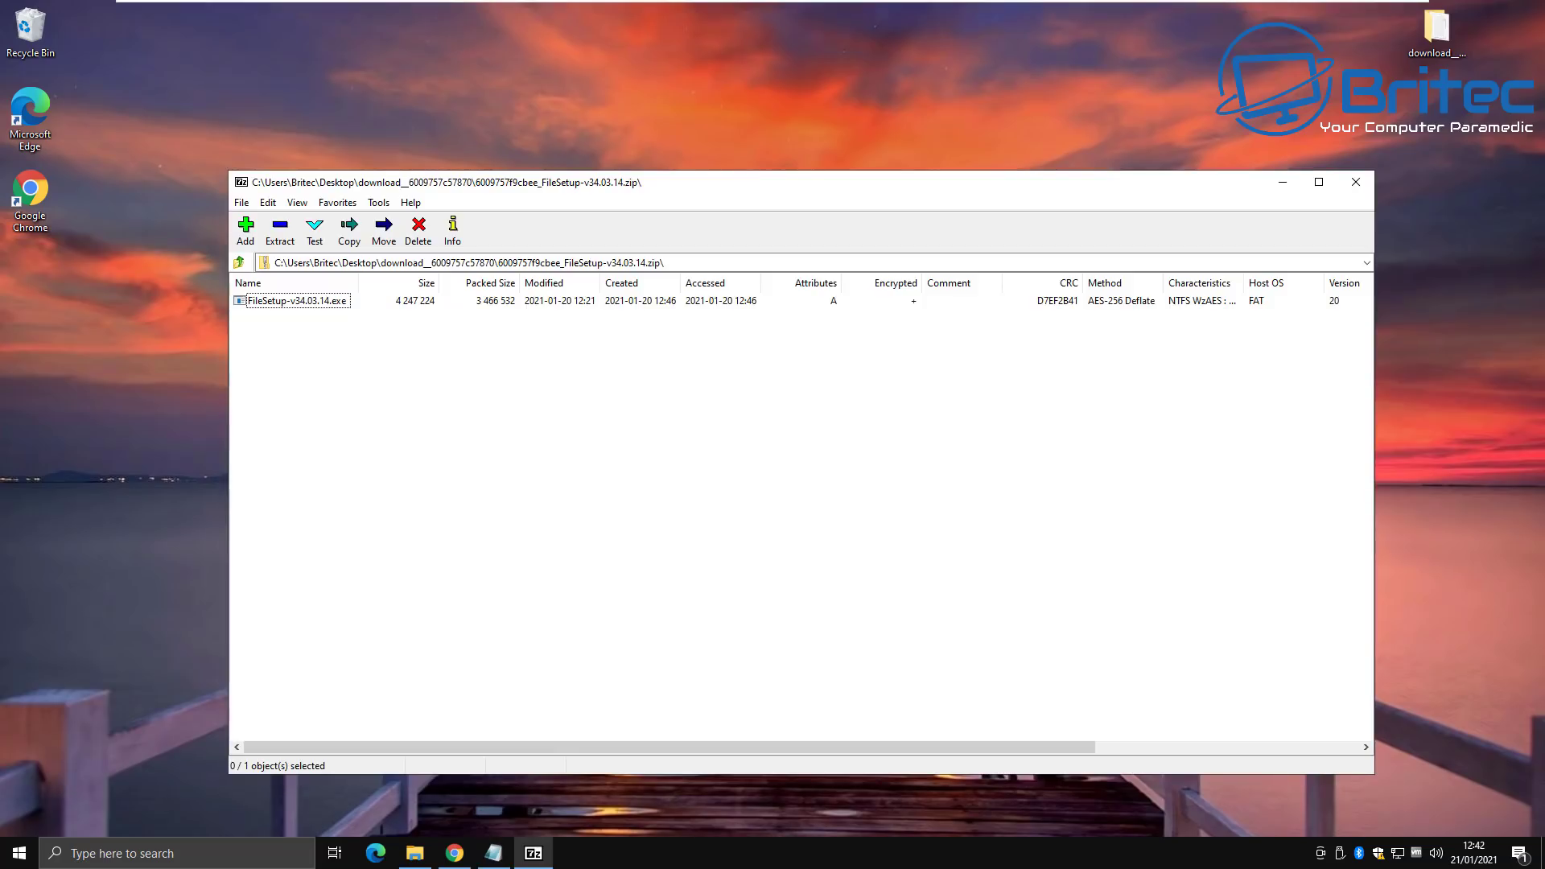
- Extract FileSetup-v34.03.14.exe from the zip to the desktop by entering the archive password, and clear away the archive and folder windows
left_click(297, 301)
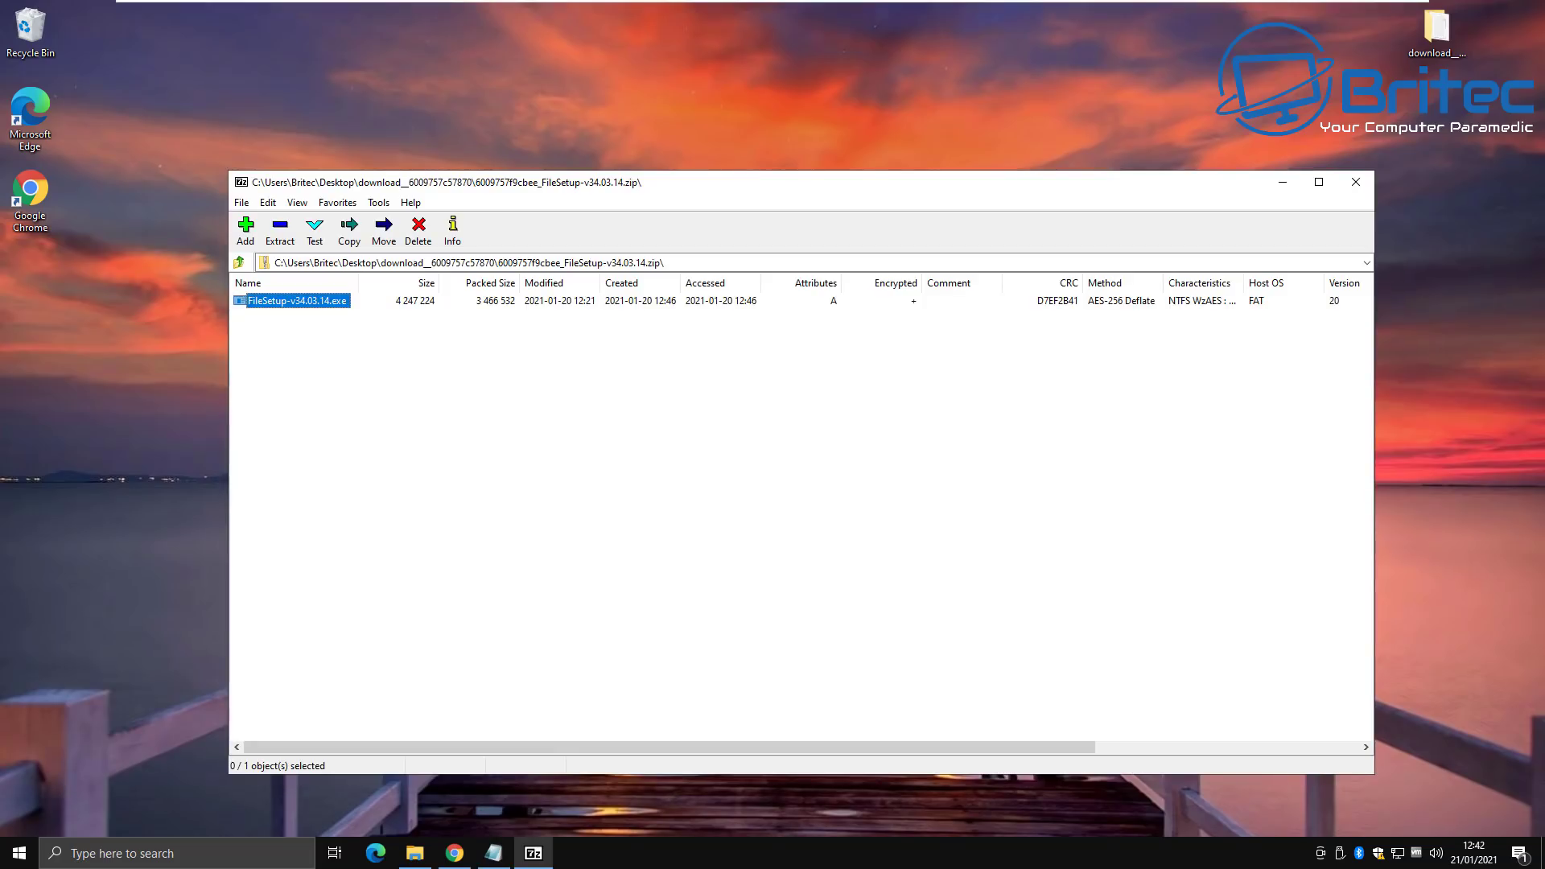
key("Return")
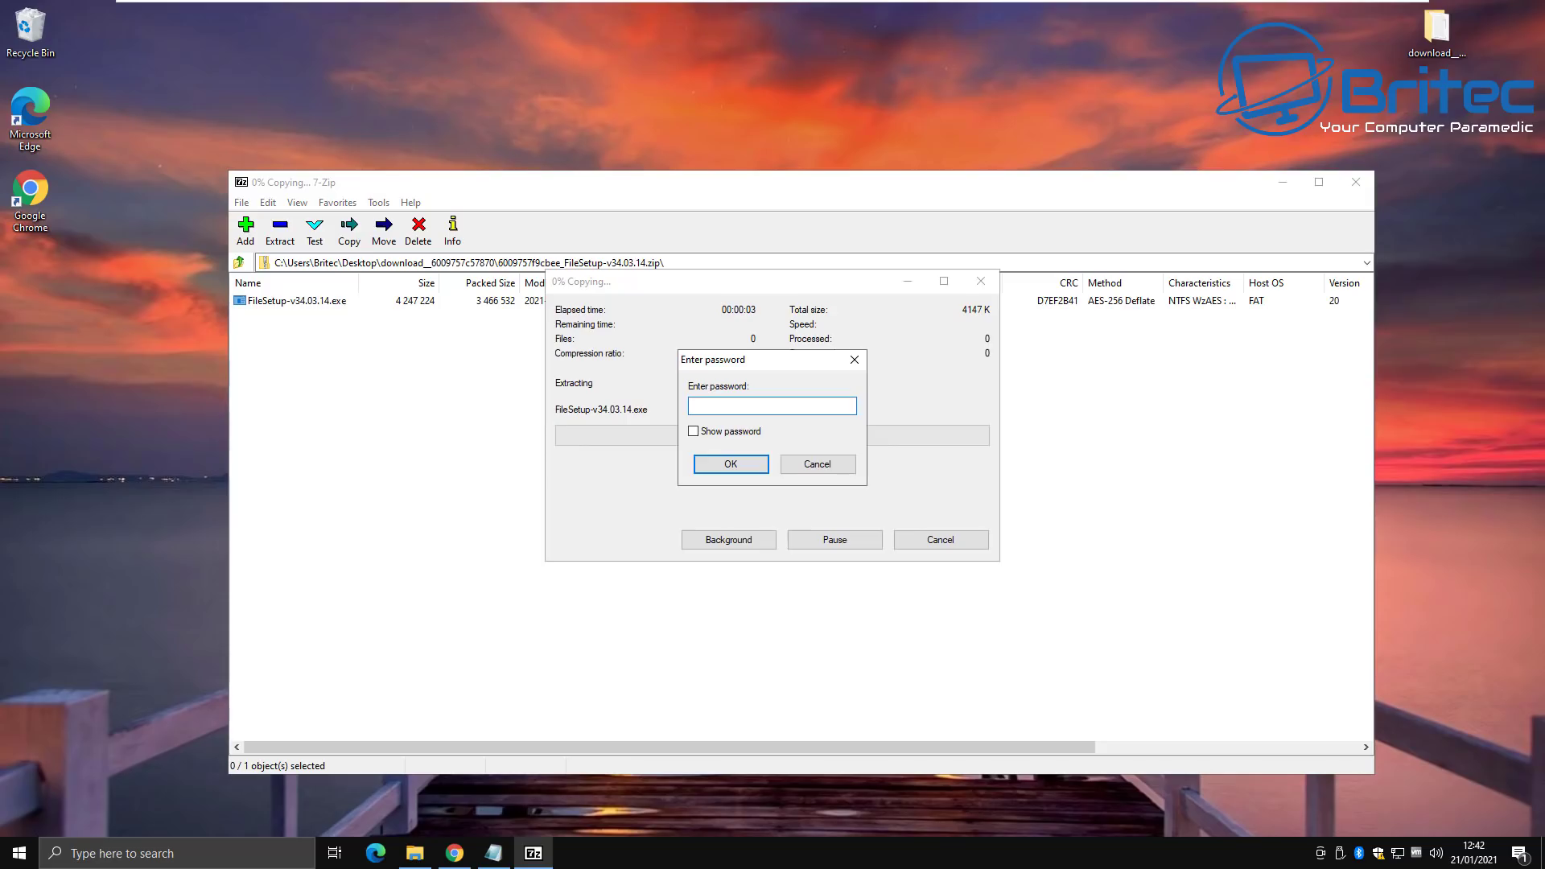
right_click(716, 405)
left_click(748, 473)
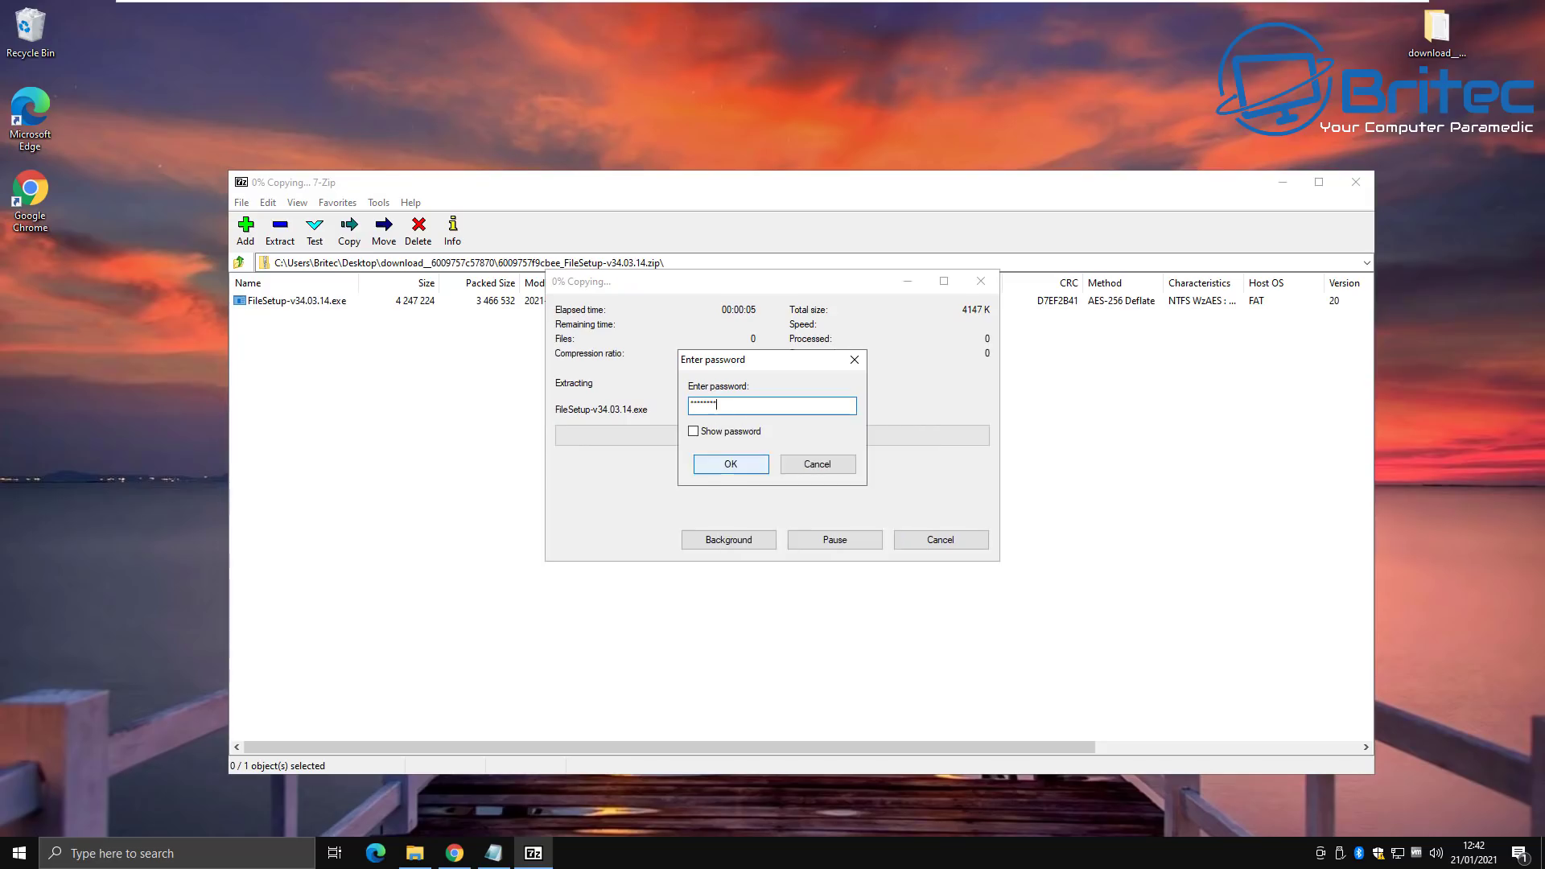
key("Return")
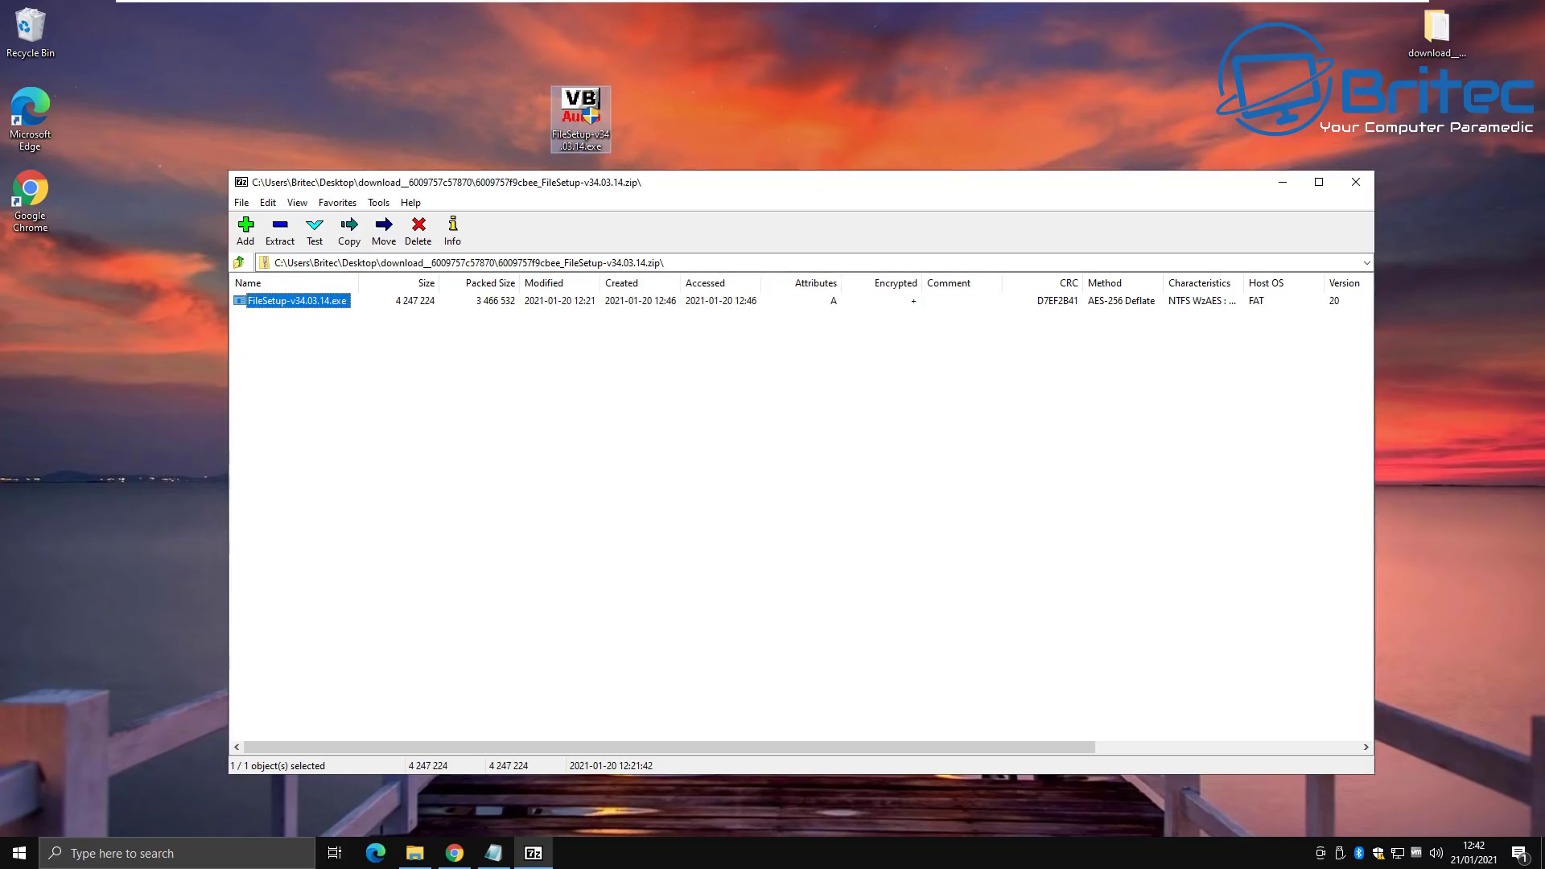
left_click(1356, 182)
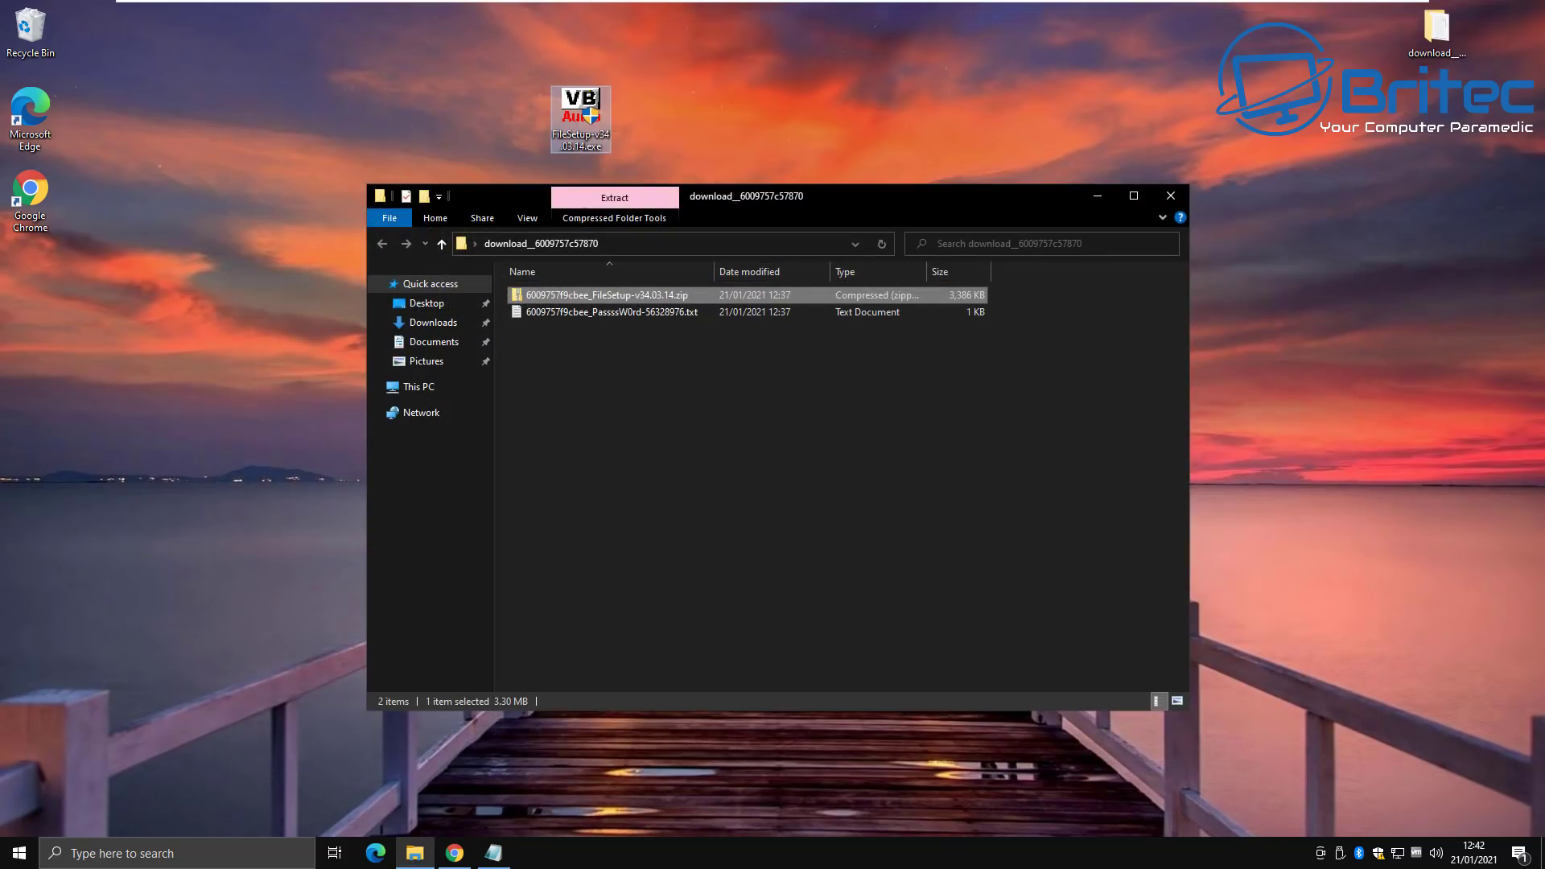
left_click(1097, 195)
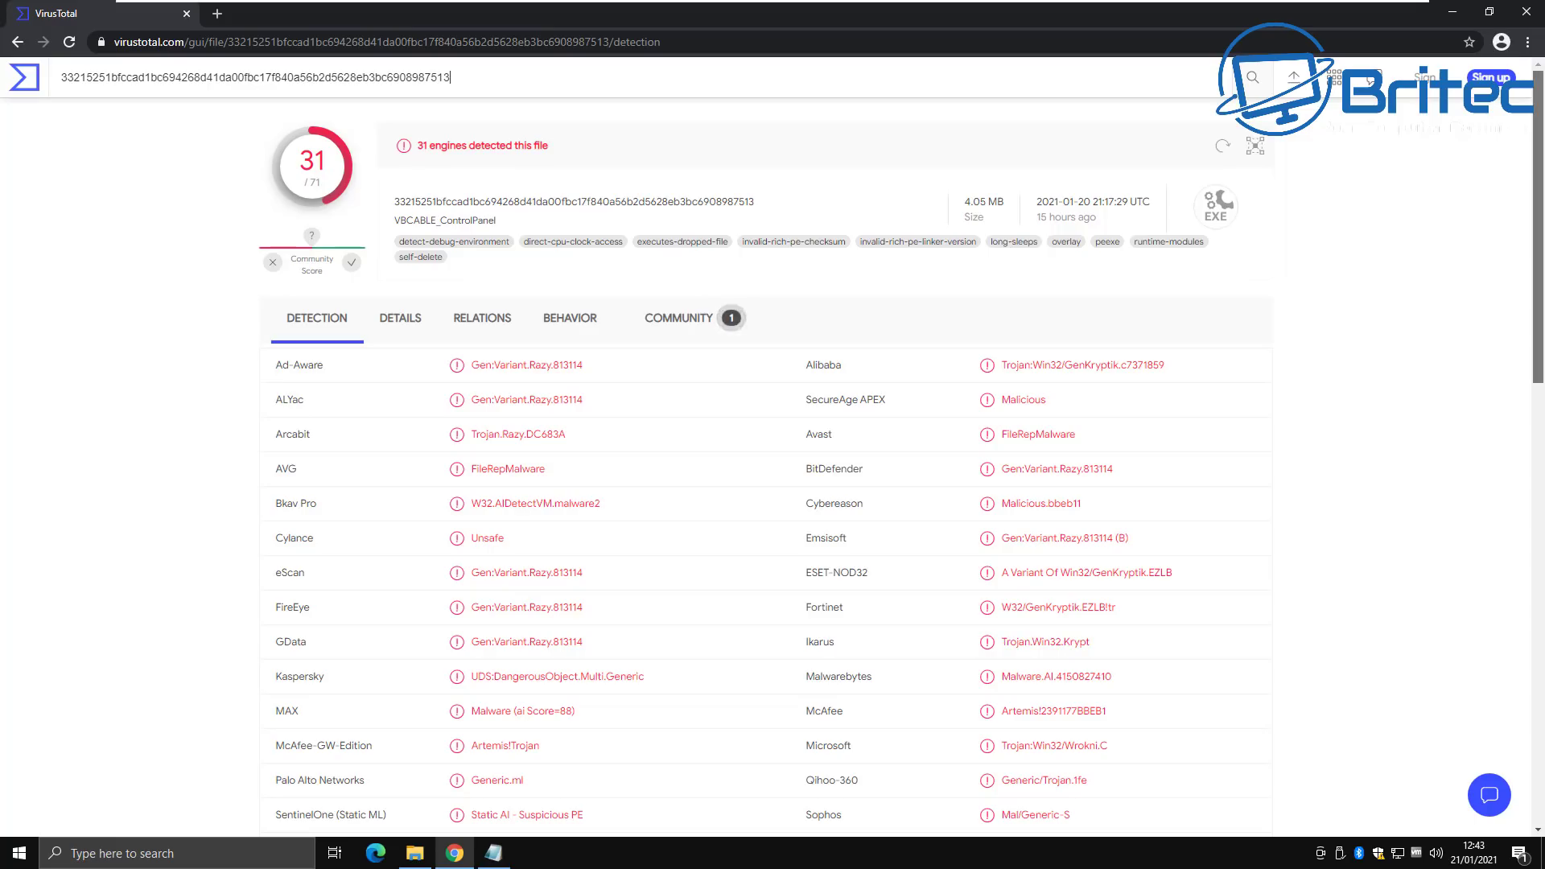
- Review the antivirus engines' detections for the file on VirusTotal, and close the browser
scroll(773, 450, "down", 1)
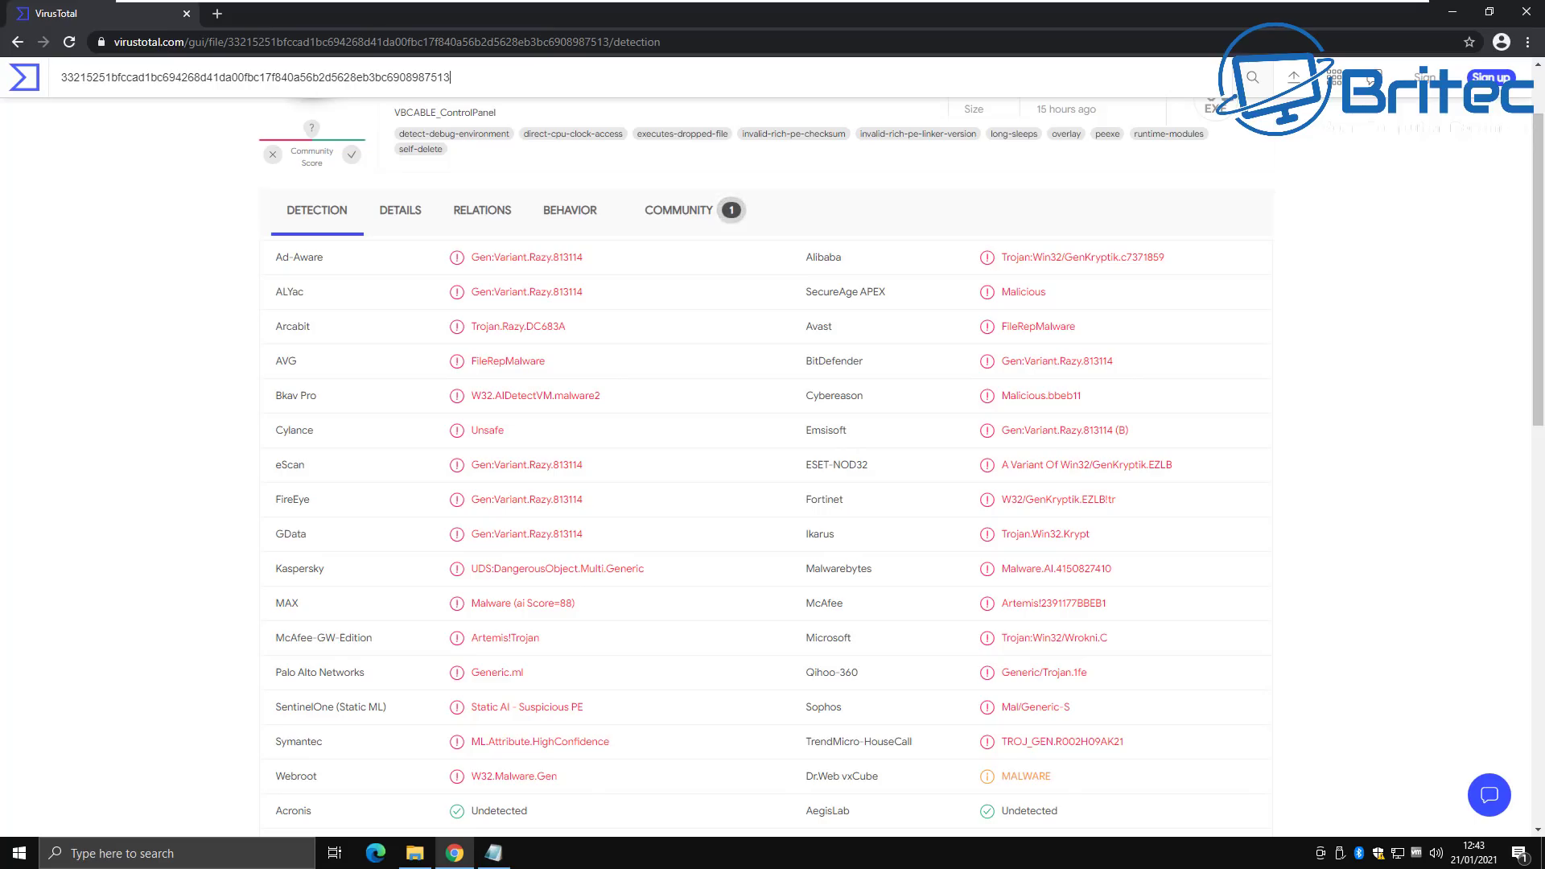
scroll(765, 451, "up", 1)
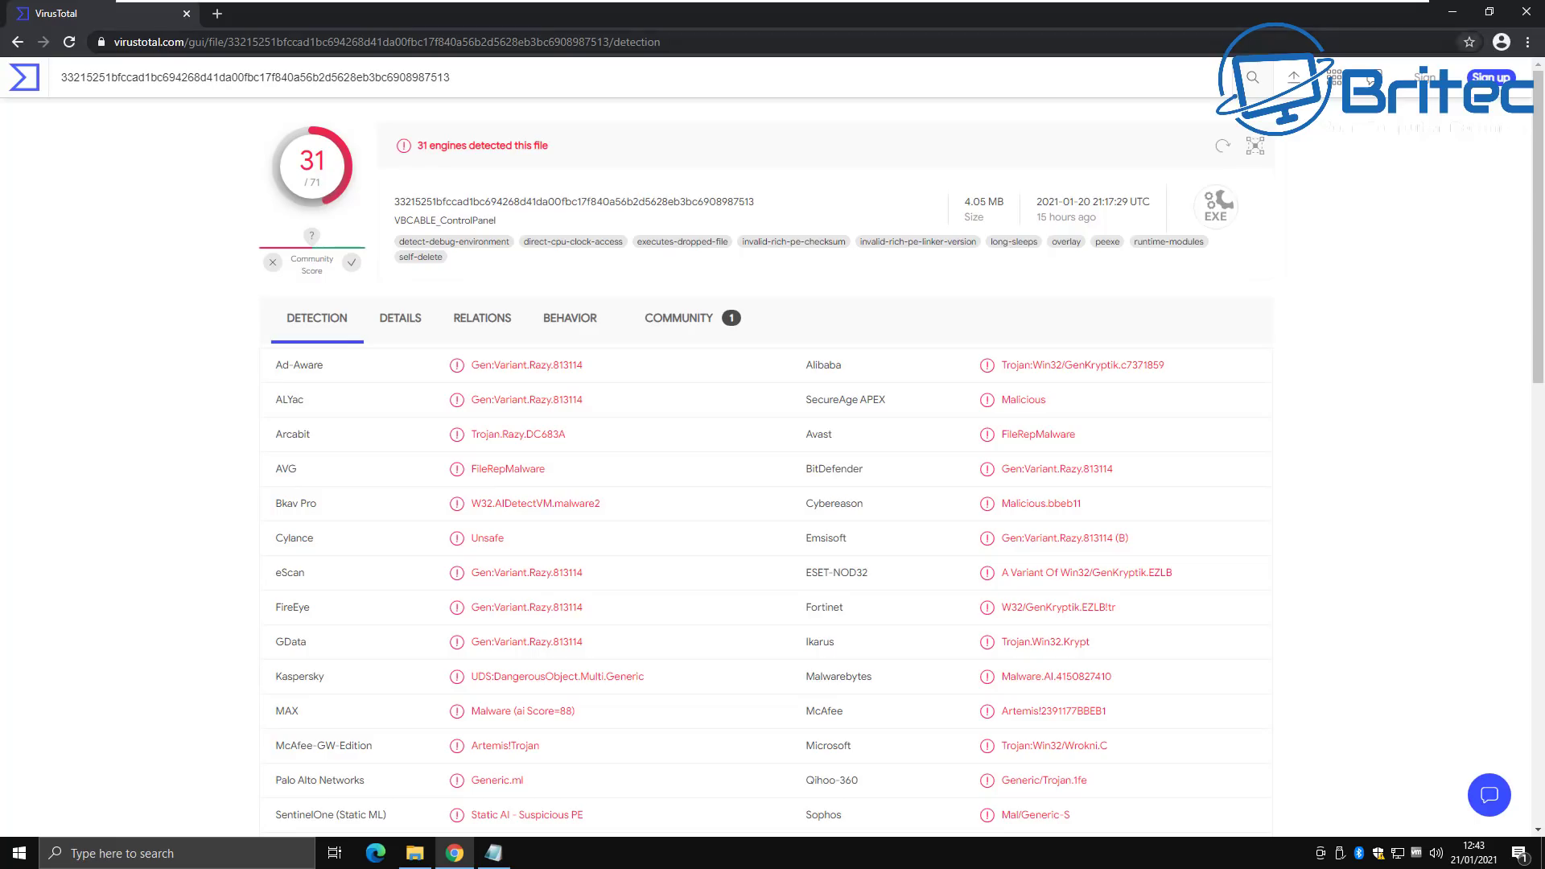
left_click(1526, 11)
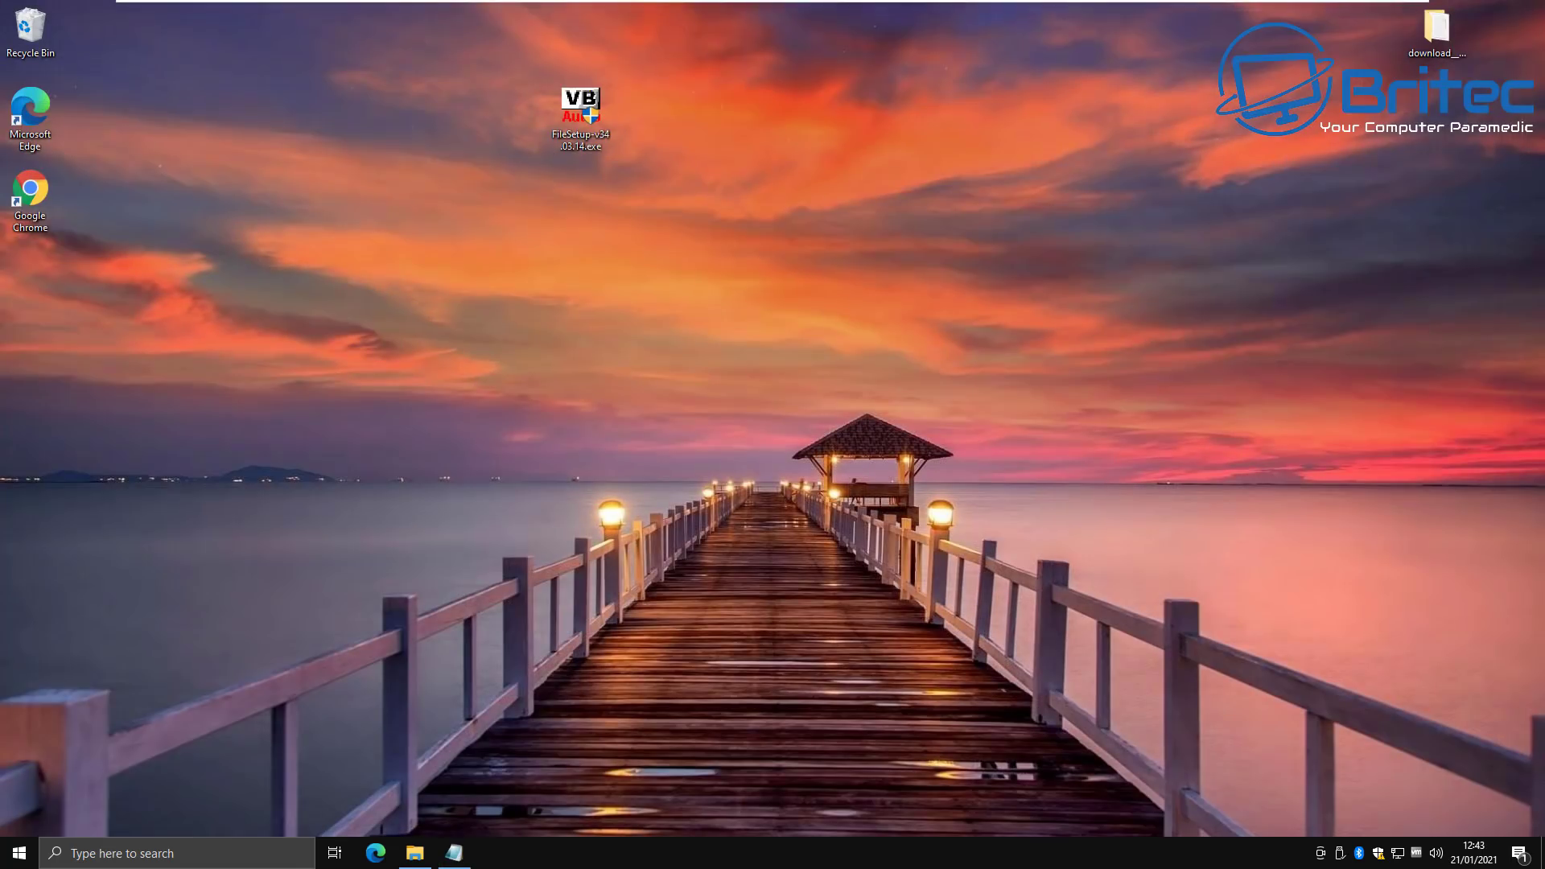
- Move FileSetup-v34.03.14.exe towards the middle of the desktop
left_click_drag(581, 113, 764, 358)
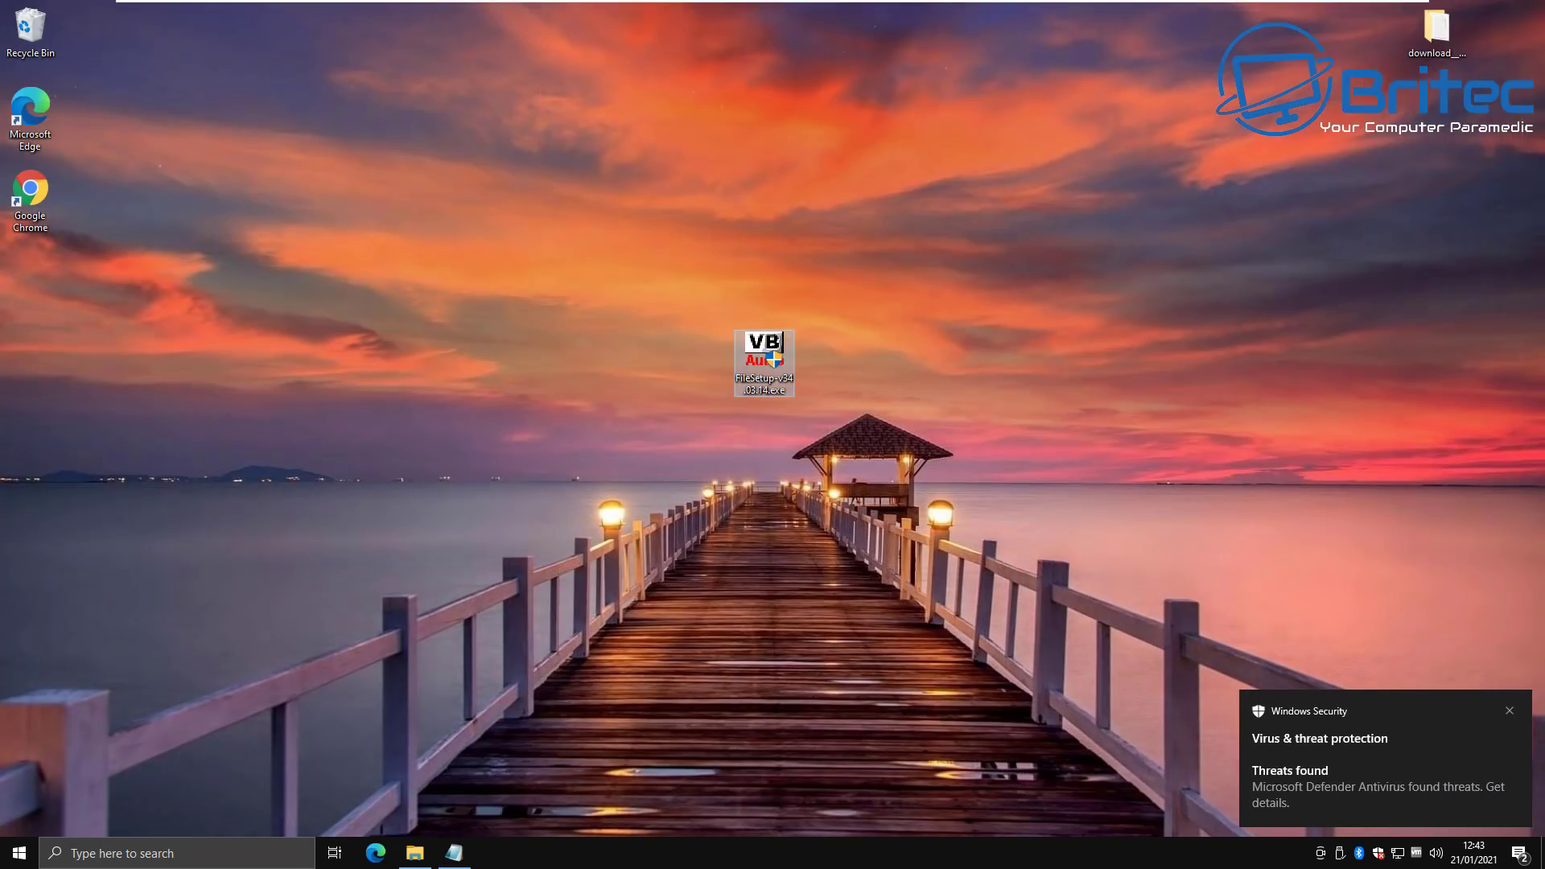
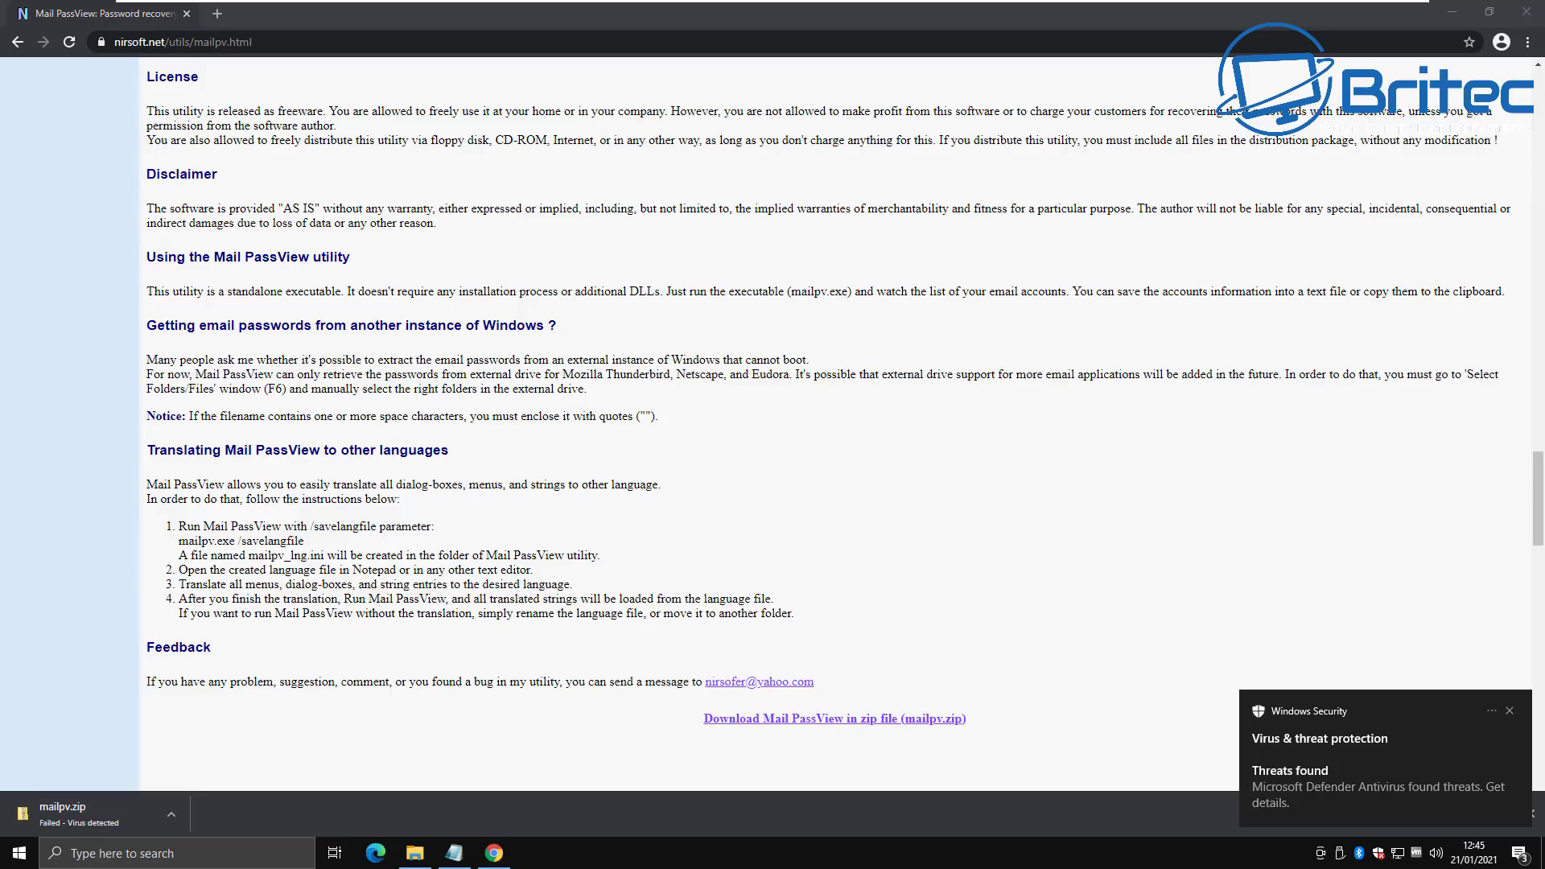
- Open the Windows Security threat alert and view the details of the threat quarantined at 12:43 in the protection history
left_click(1378, 760)
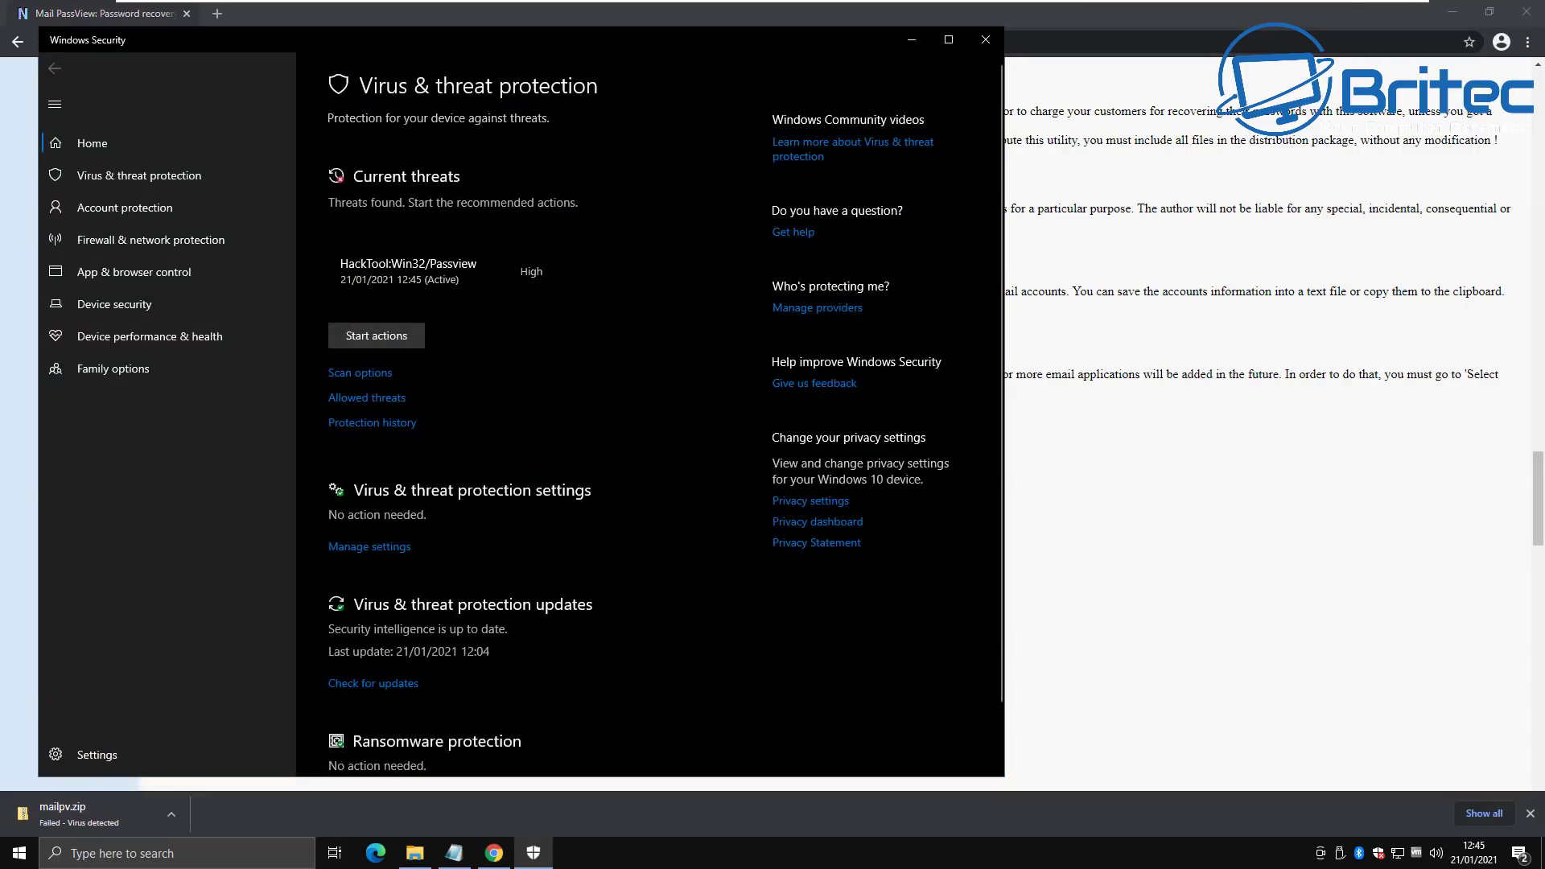
left_click_drag(408, 40, 626, 50)
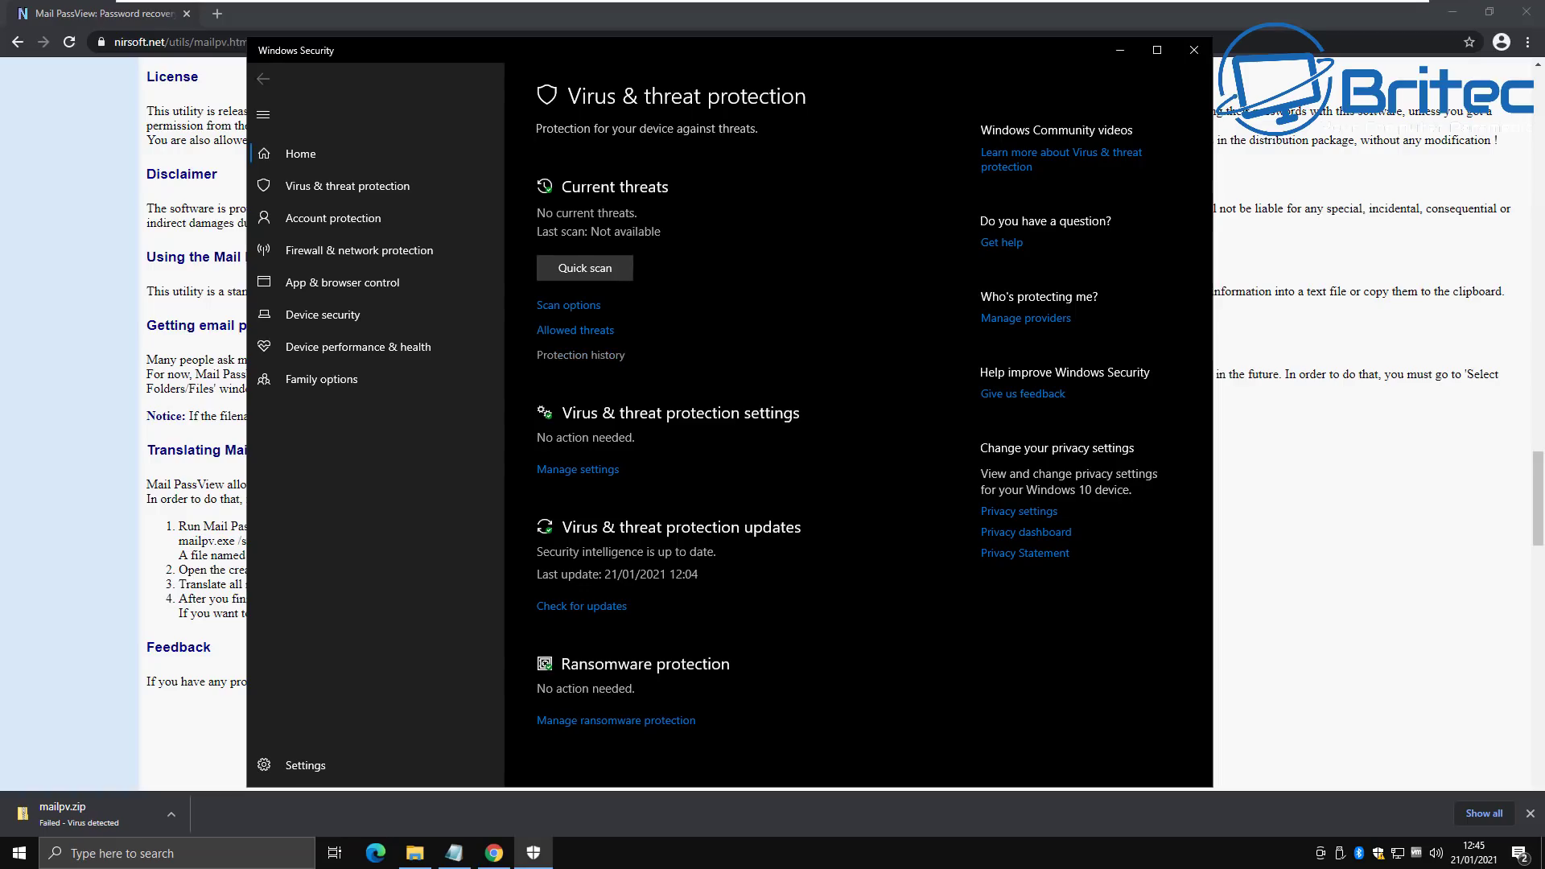
left_click(580, 355)
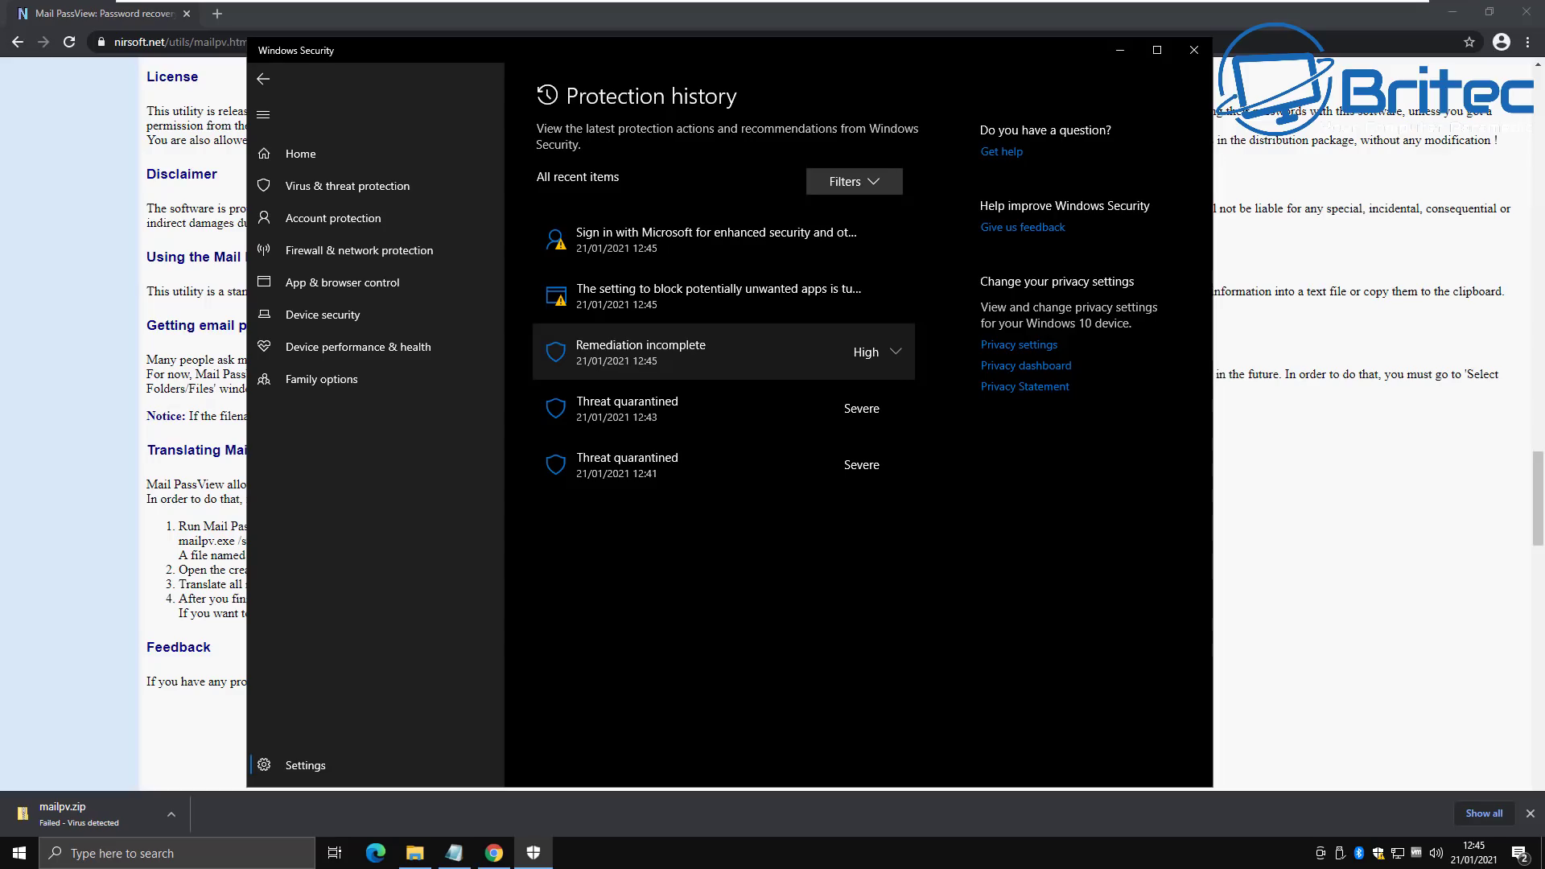
left_click(724, 408)
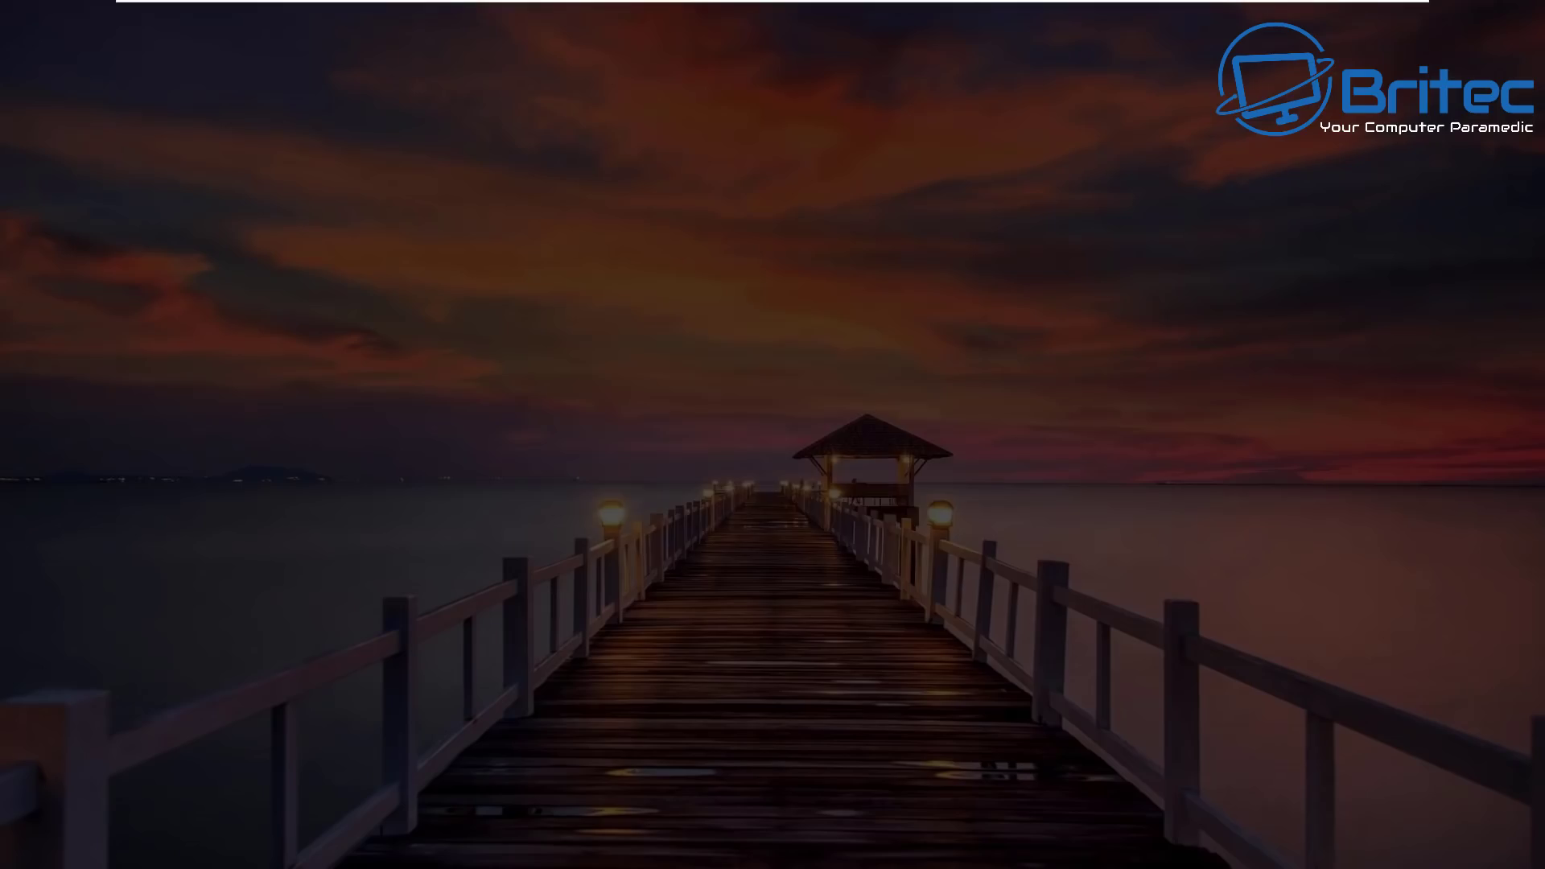
left_click(690, 524)
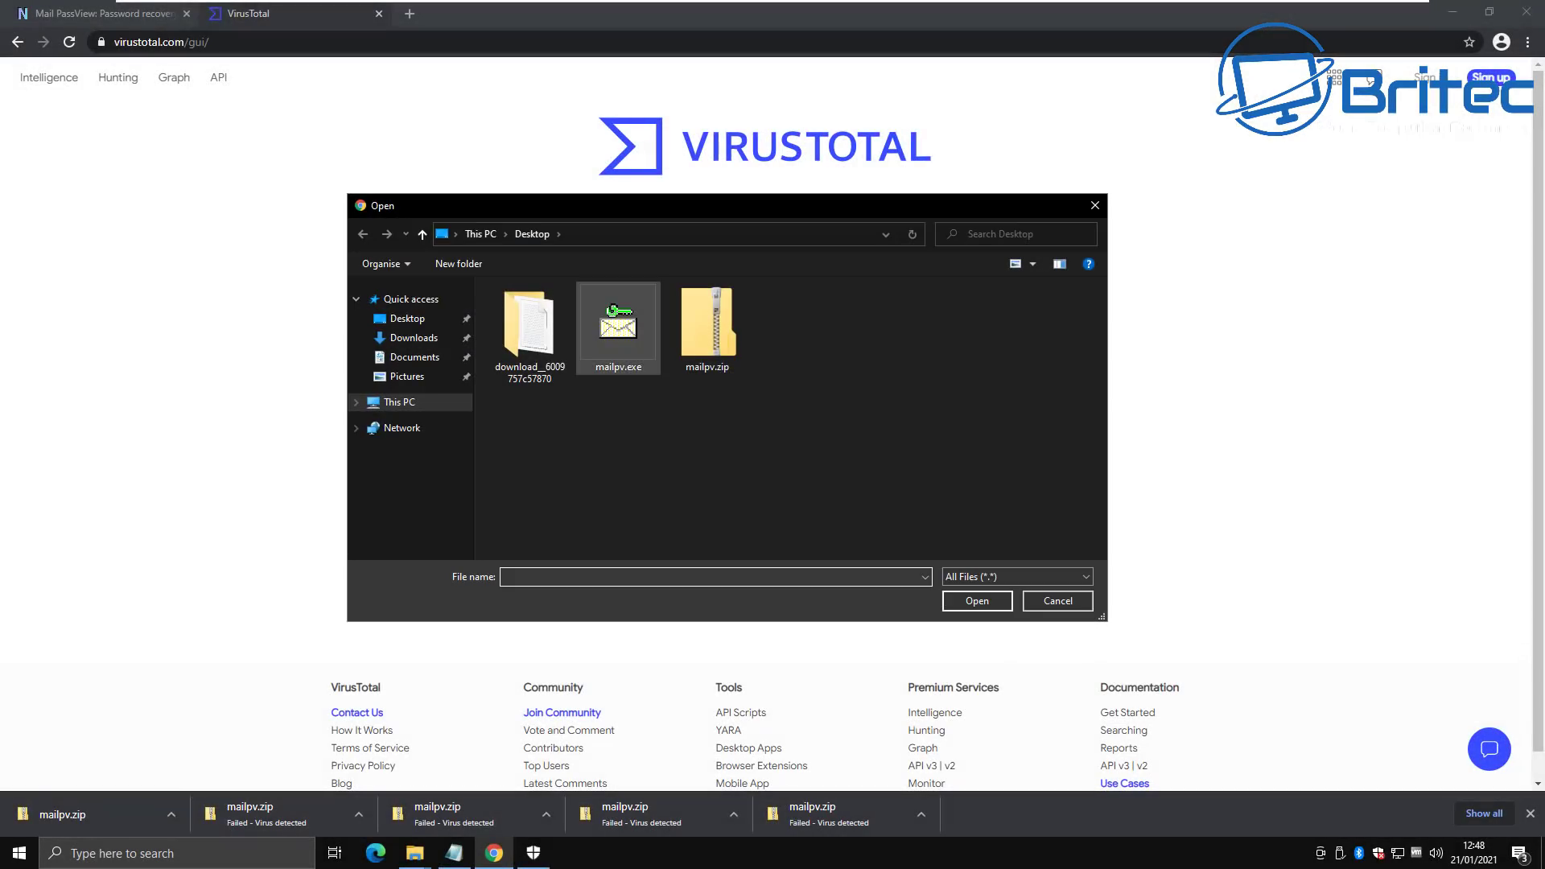
- Submit mailpv.exe from the desktop to VirusTotal and examine the antivirus engines' detections for it
left_click(617, 322)
left_click(977, 600)
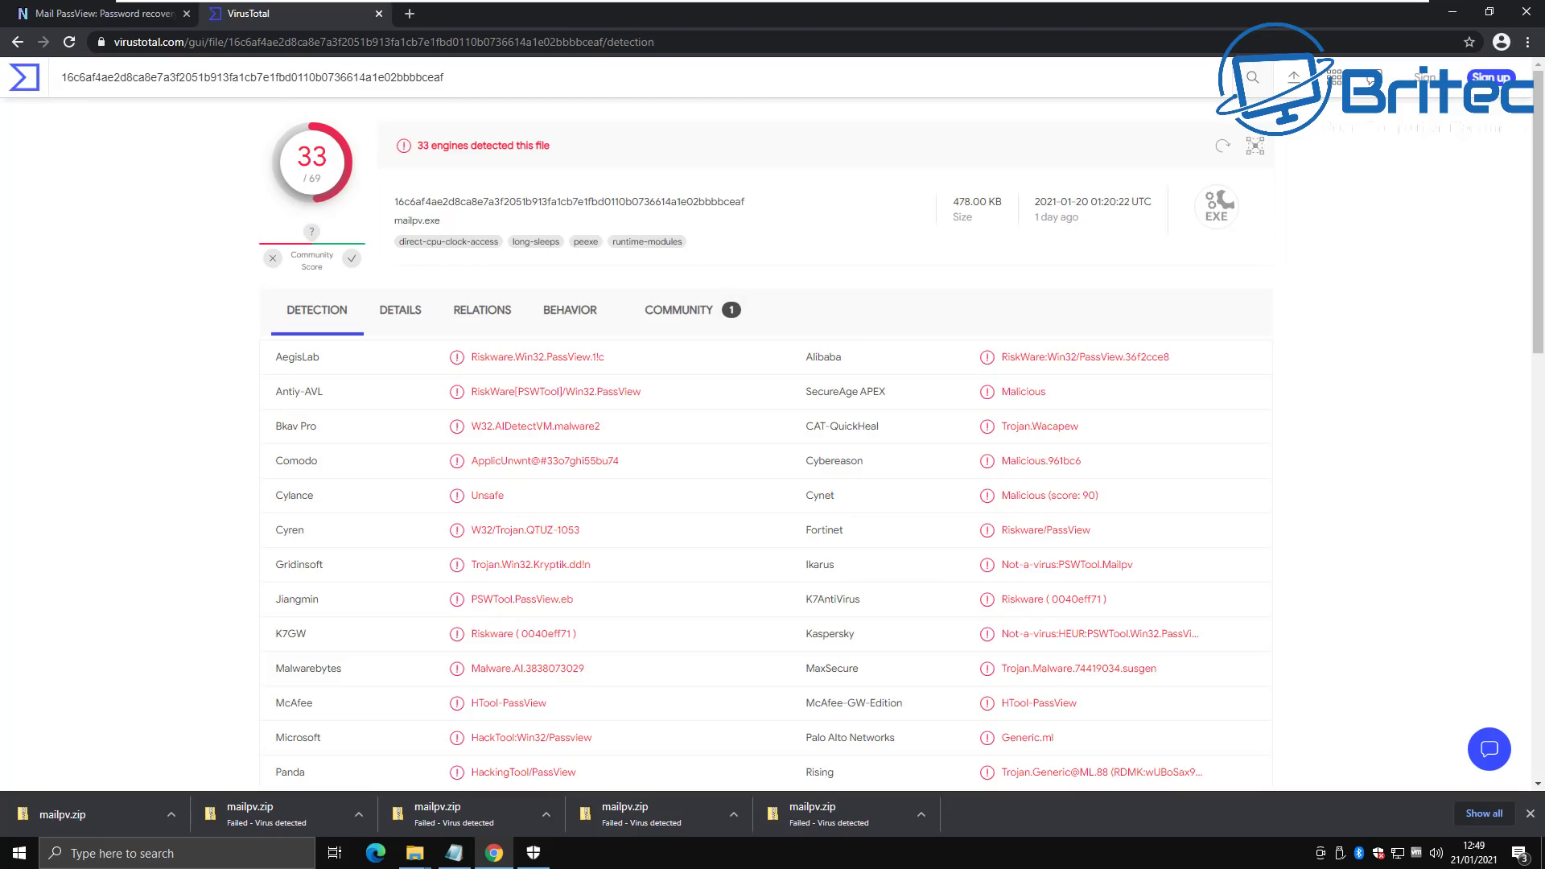
scroll(764, 443, "down", 4)
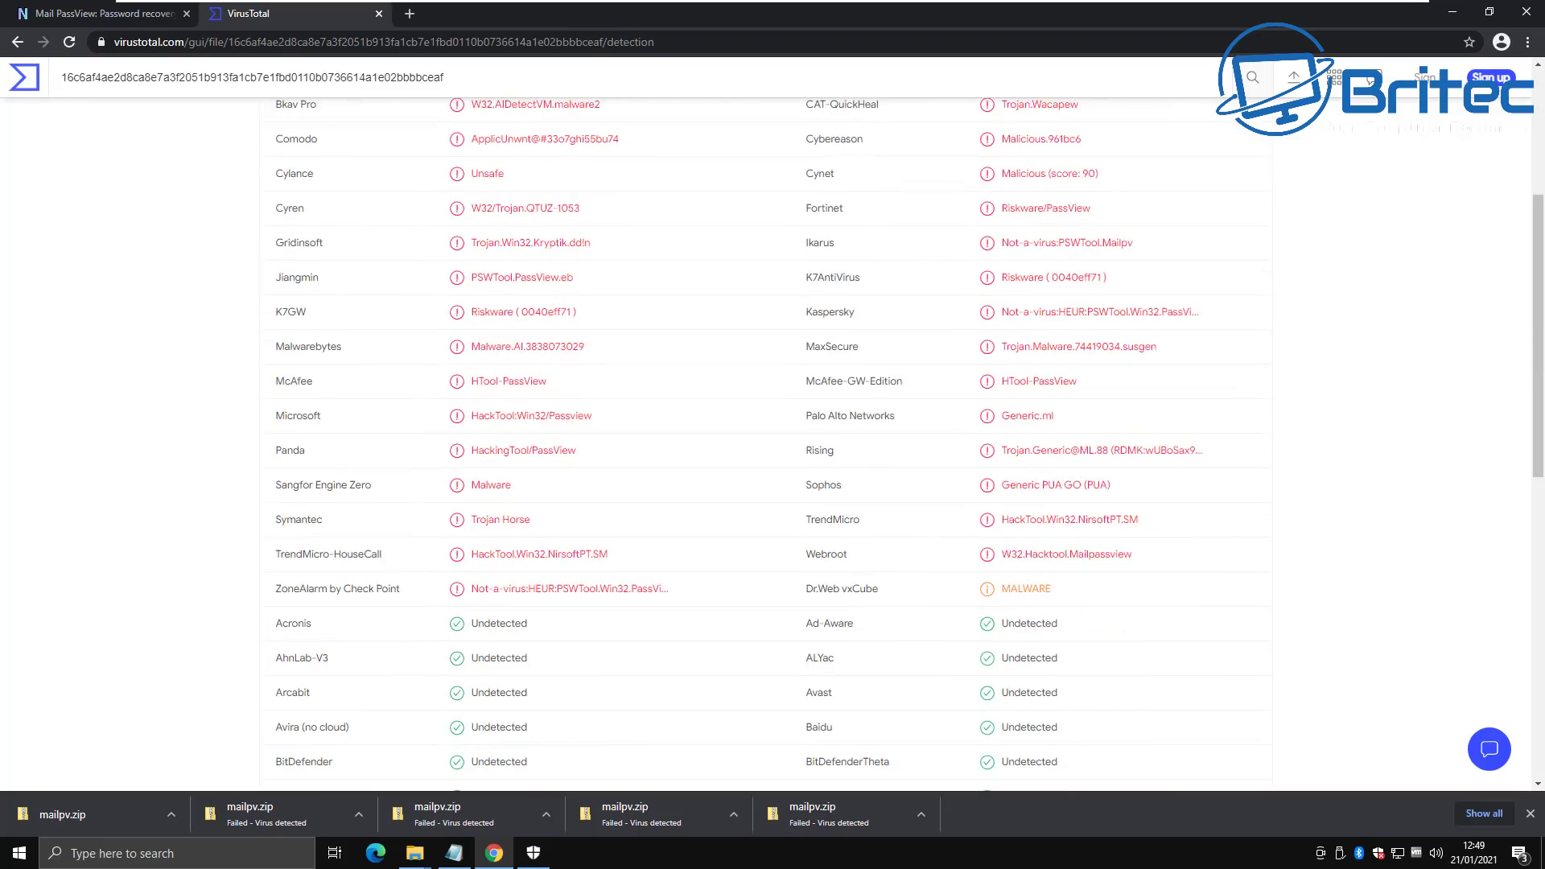
scroll(764, 442, "up", 2)
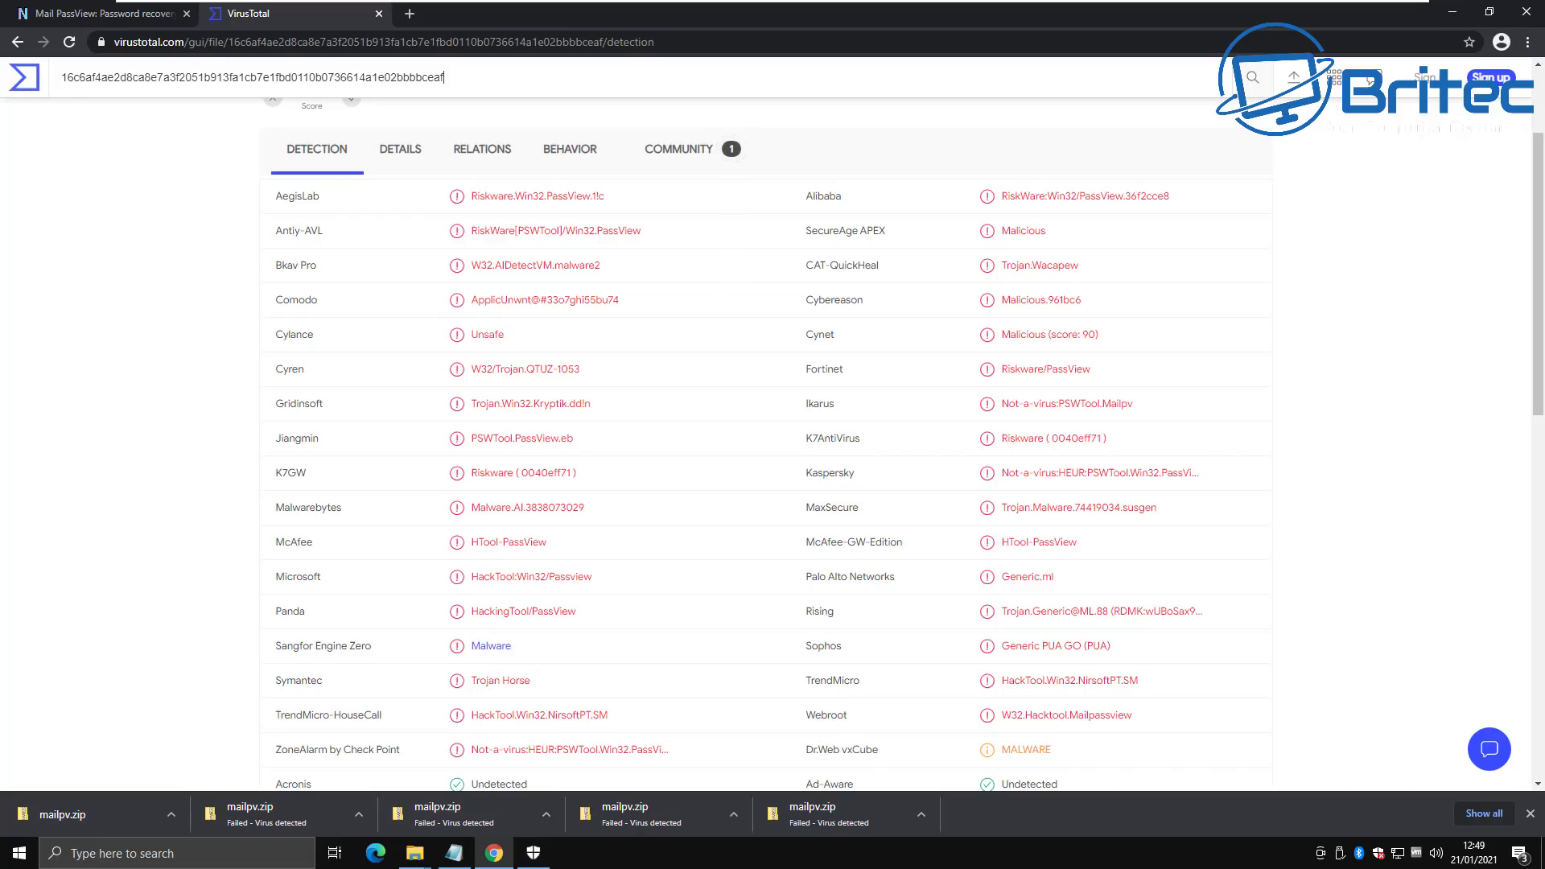
scroll(483, 635, "up", 2)
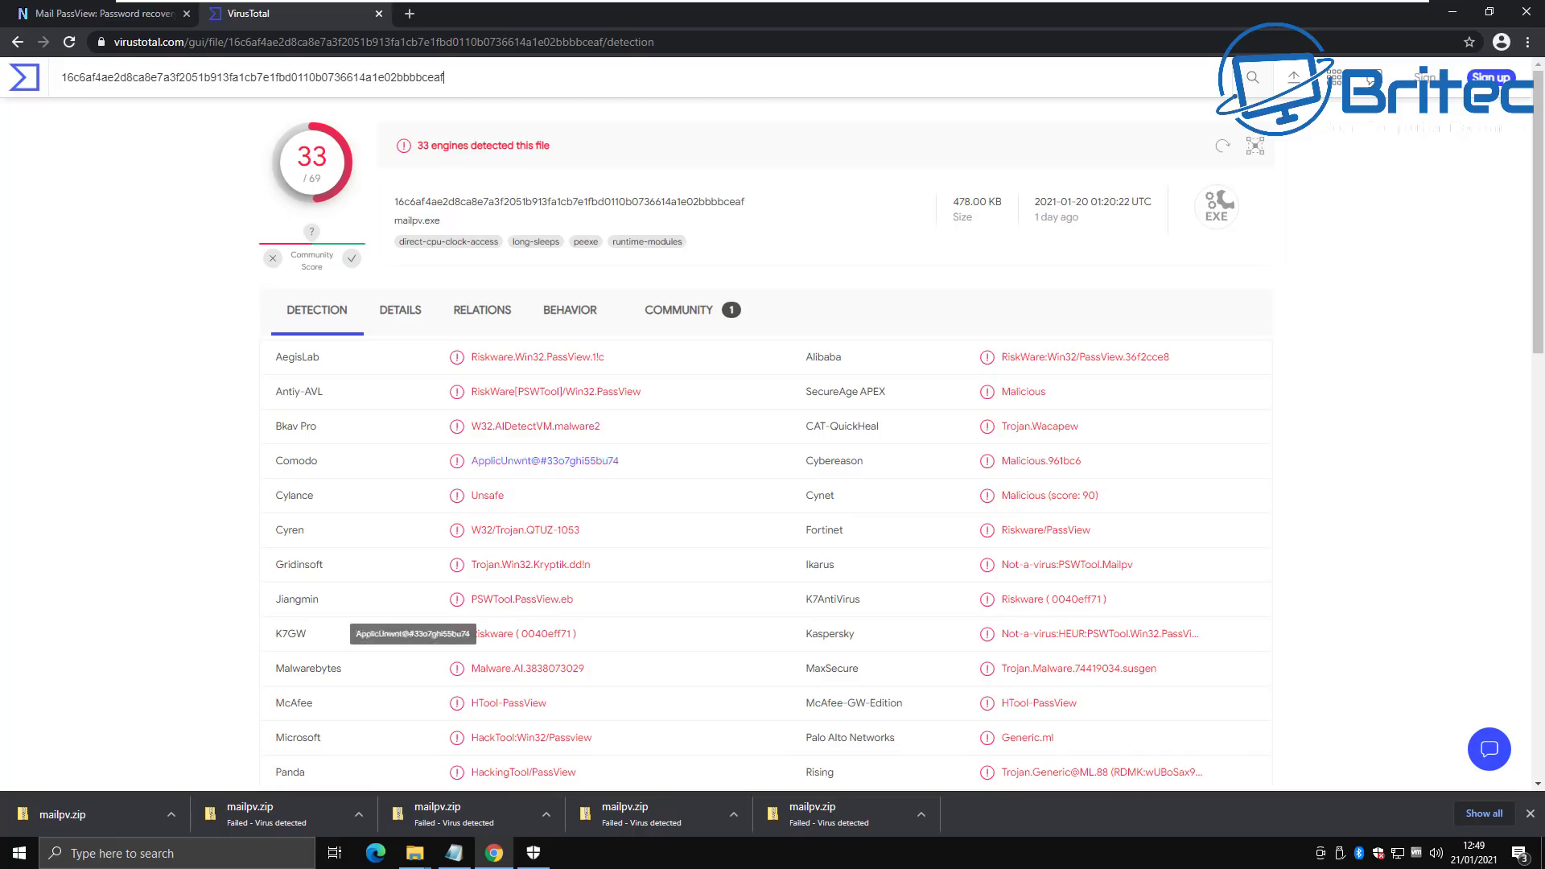
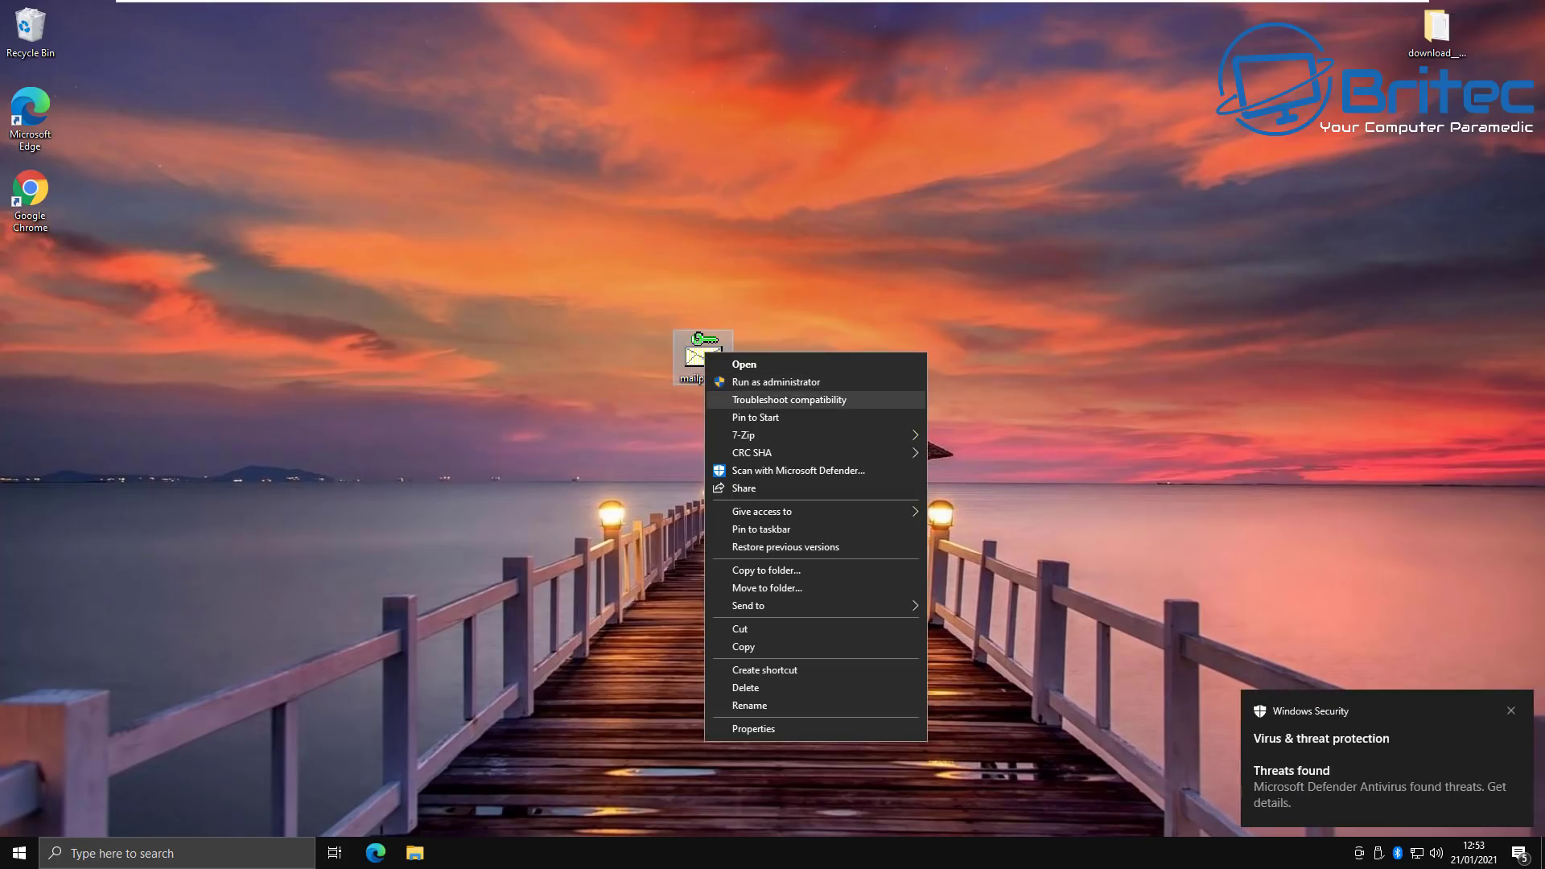
- Scan mailpv.exe with Microsoft Defender, review the reported threats, and close the Windows Security window
left_click(789, 473)
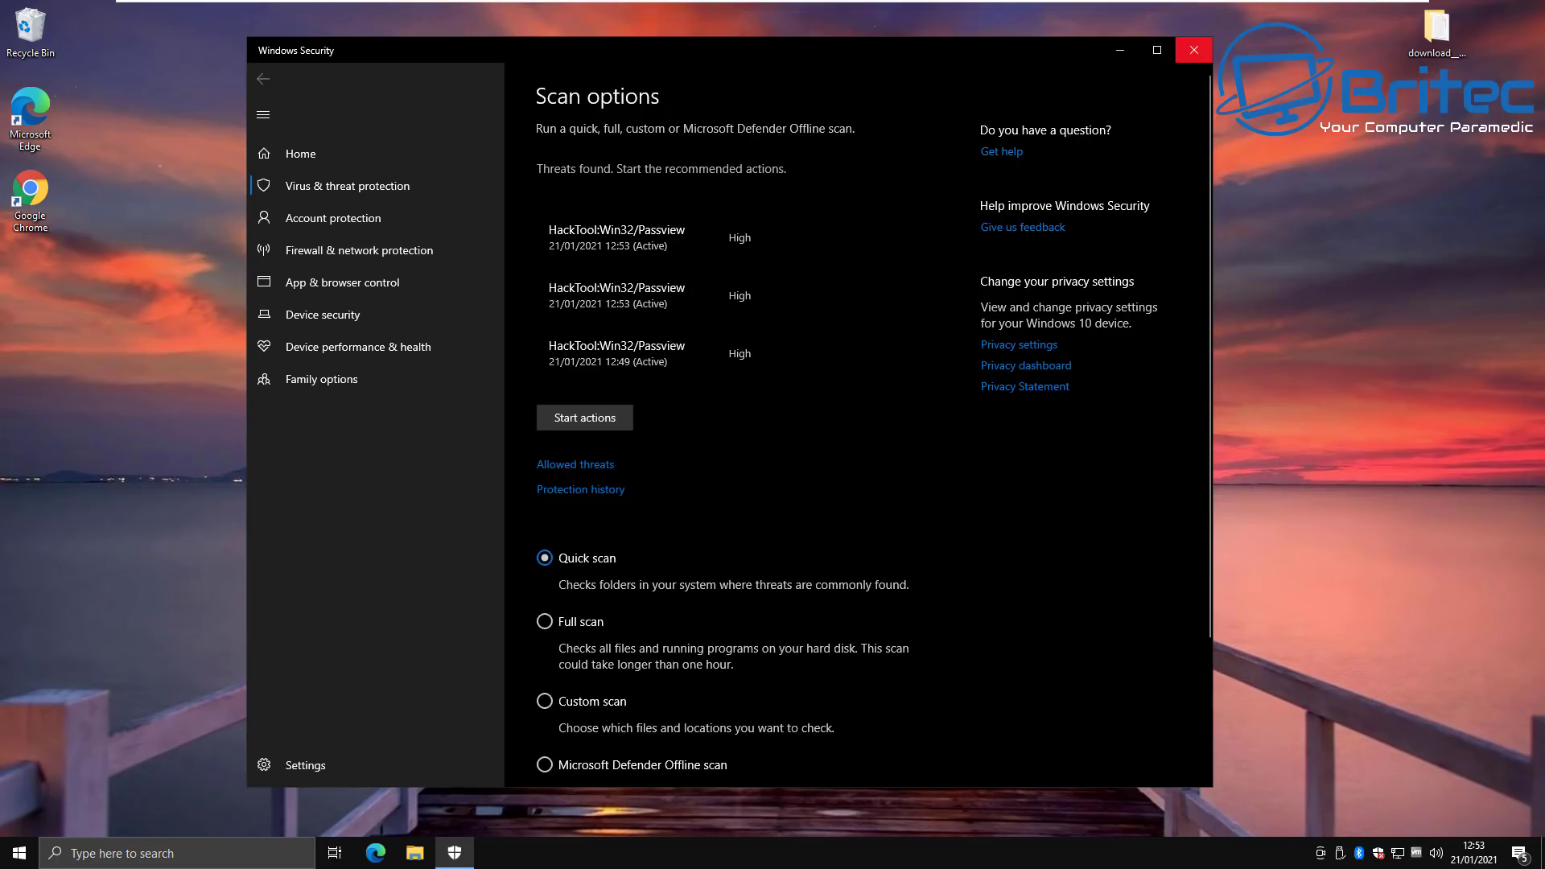
left_click(1194, 50)
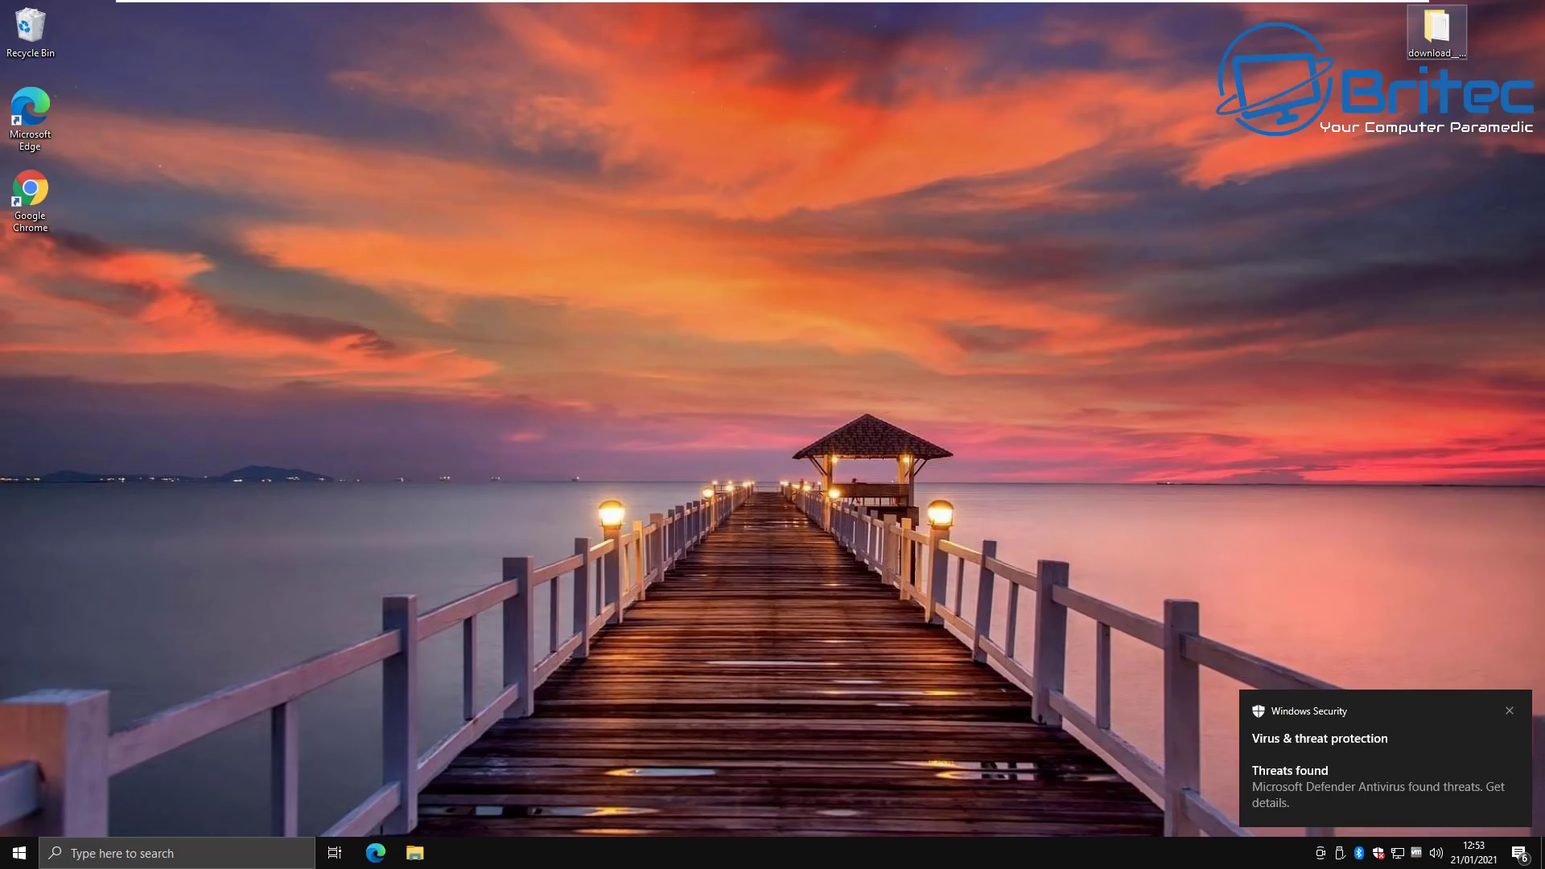
- Delete the download folder from the desktop and permanently empty the Recycle Bin
right_click(1437, 31)
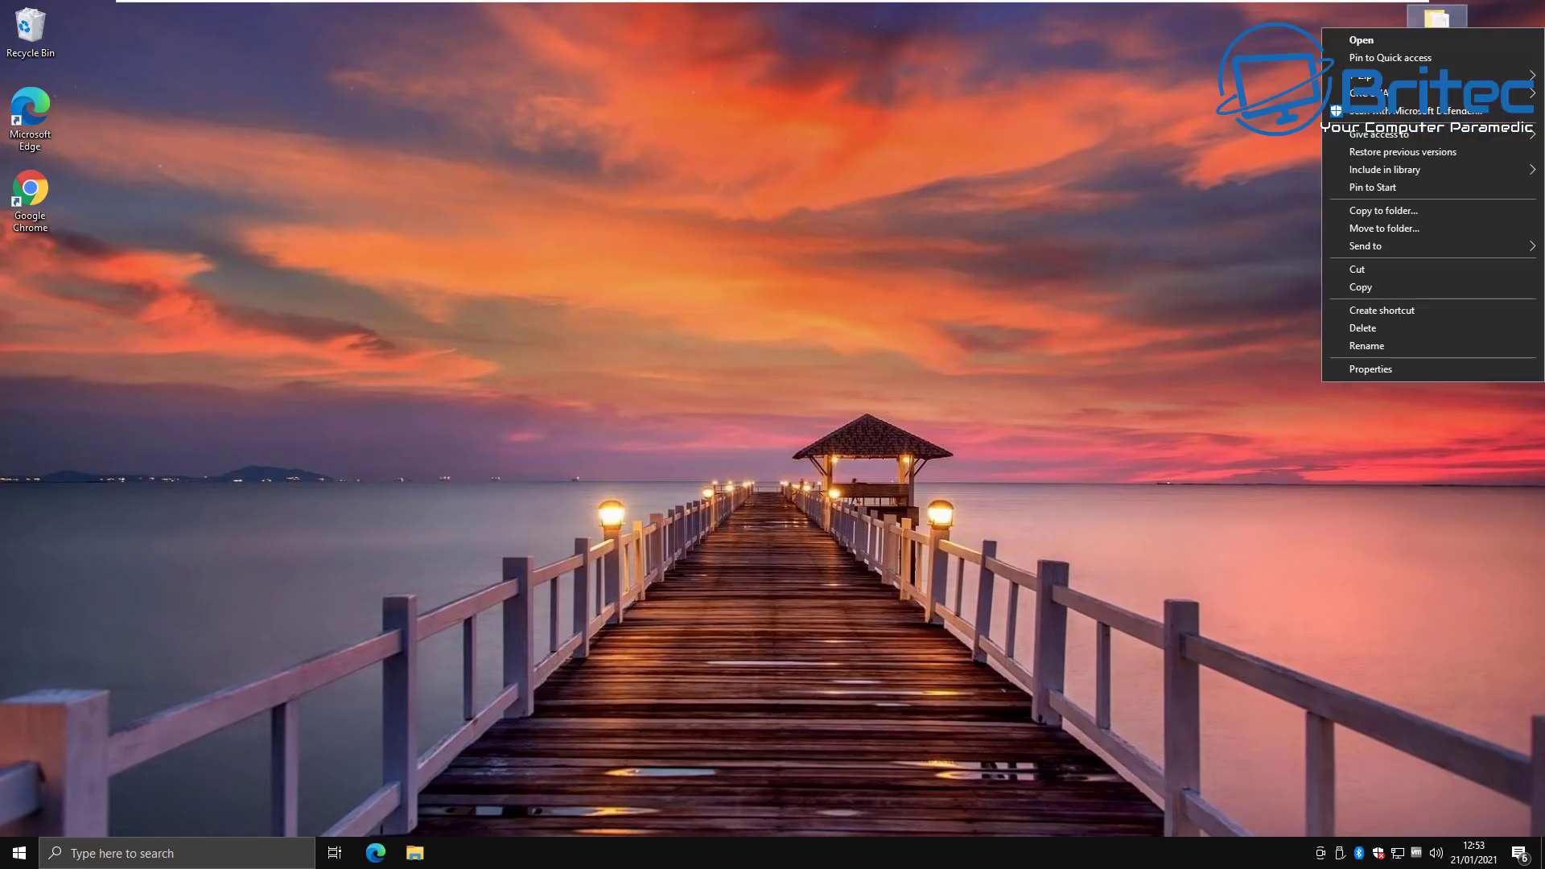
left_click(1363, 328)
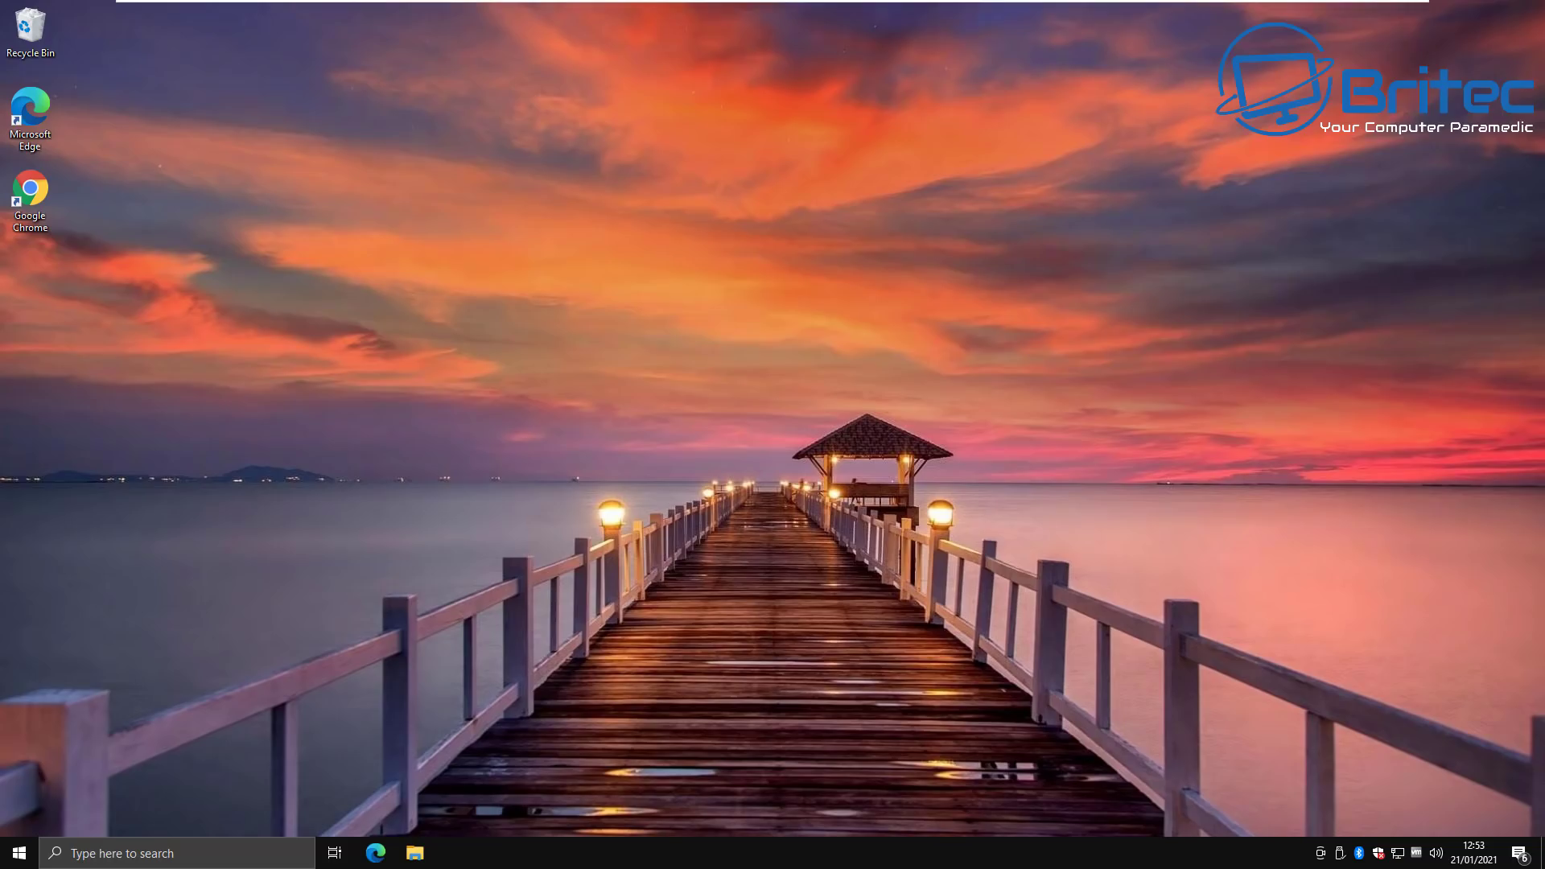
right_click(40, 24)
left_click(89, 49)
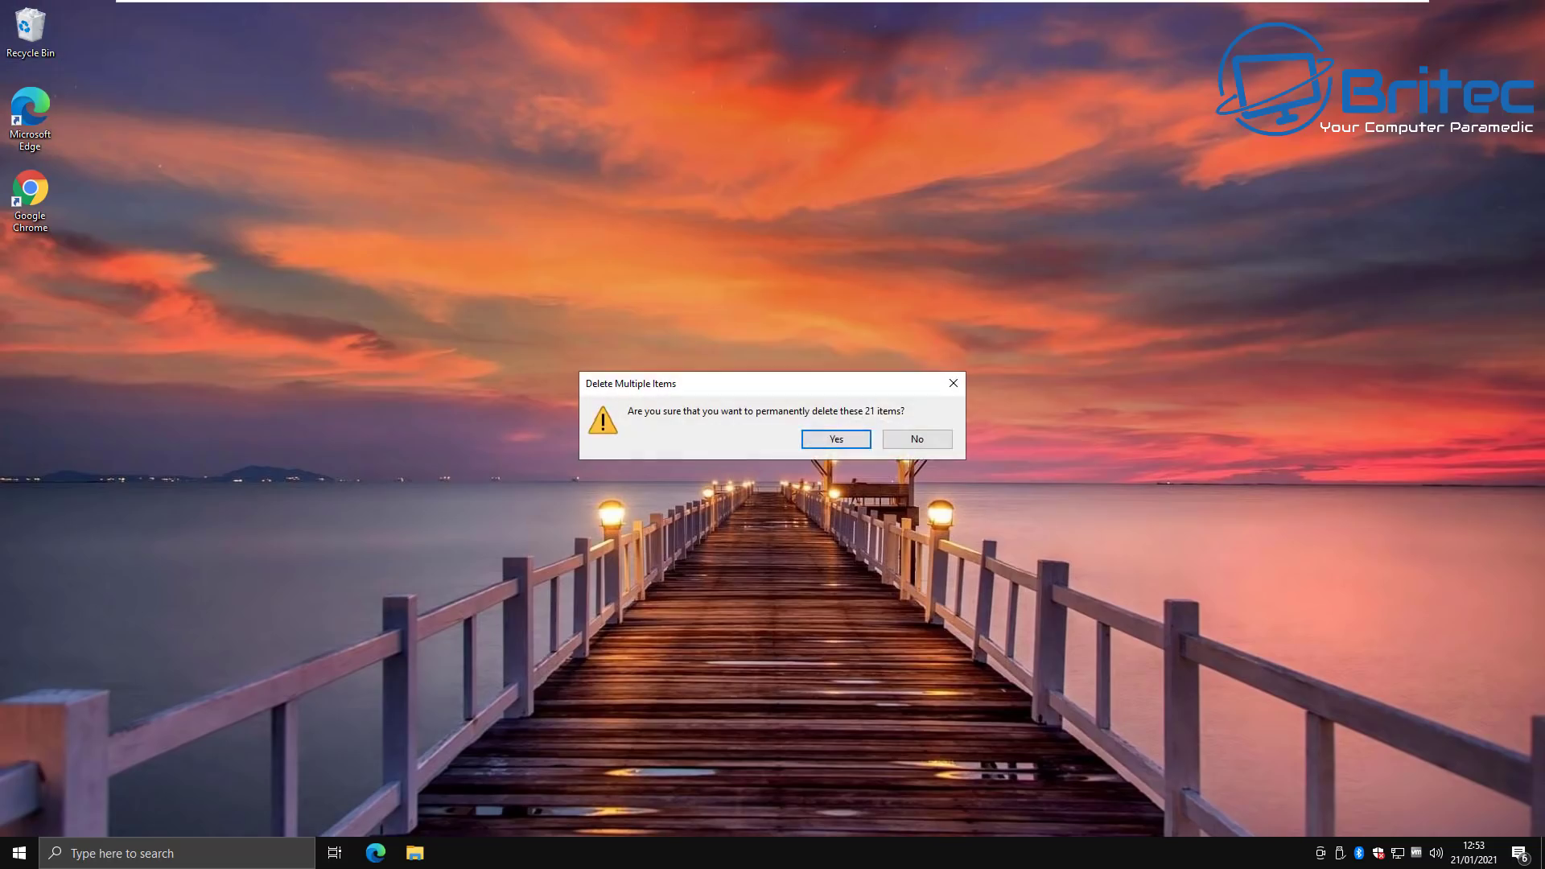
key("Return")
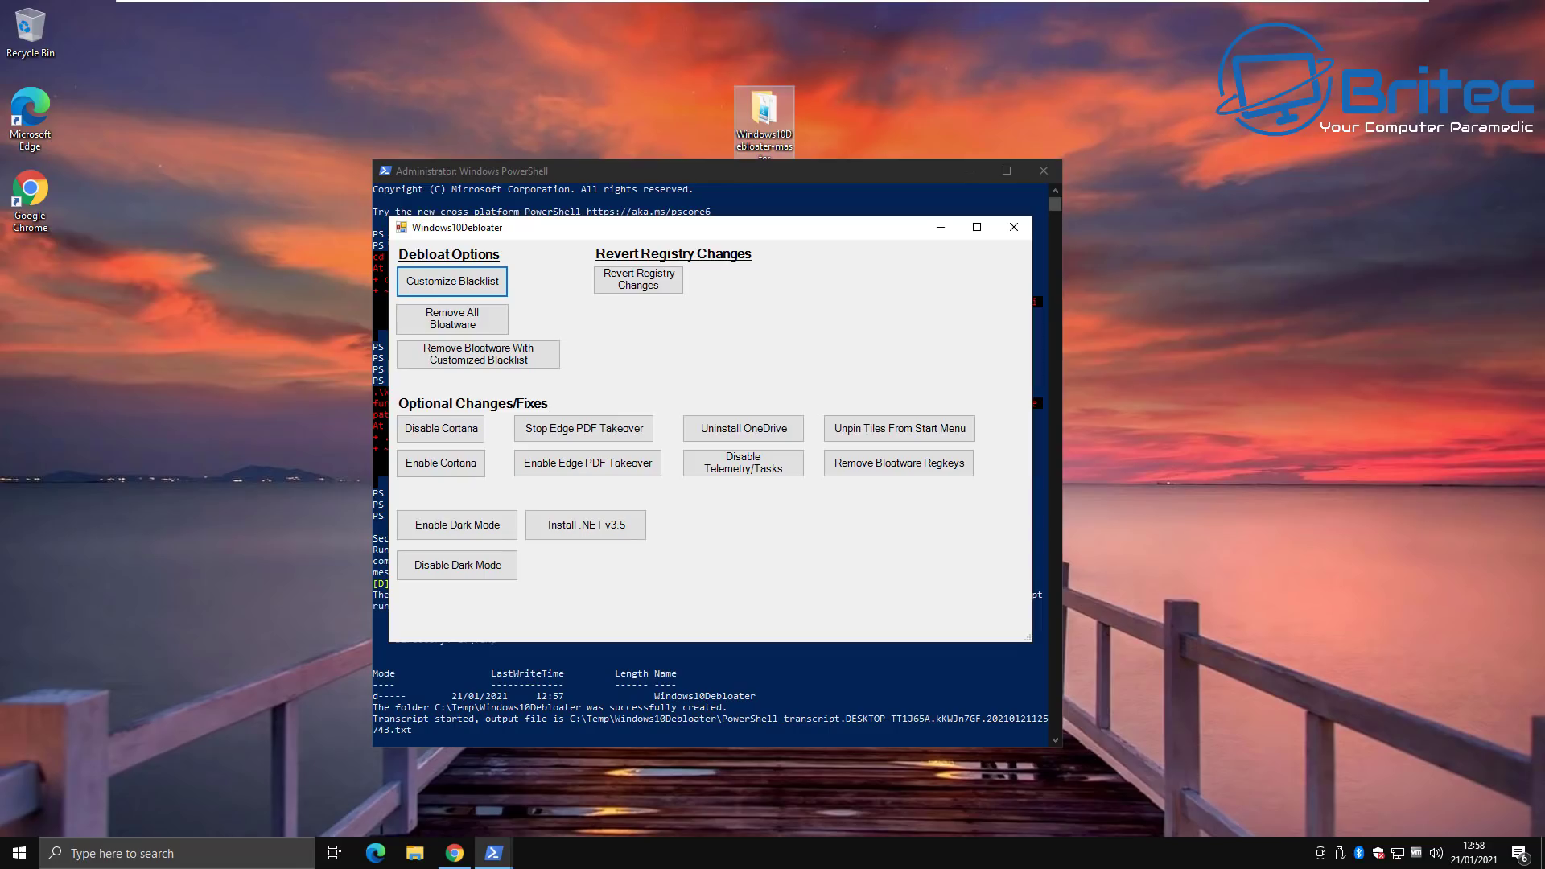
- Disable Cortana, disable telemetry and its tasks, and uninstall OneDrive with Windows10Debloater
left_click(441, 428)
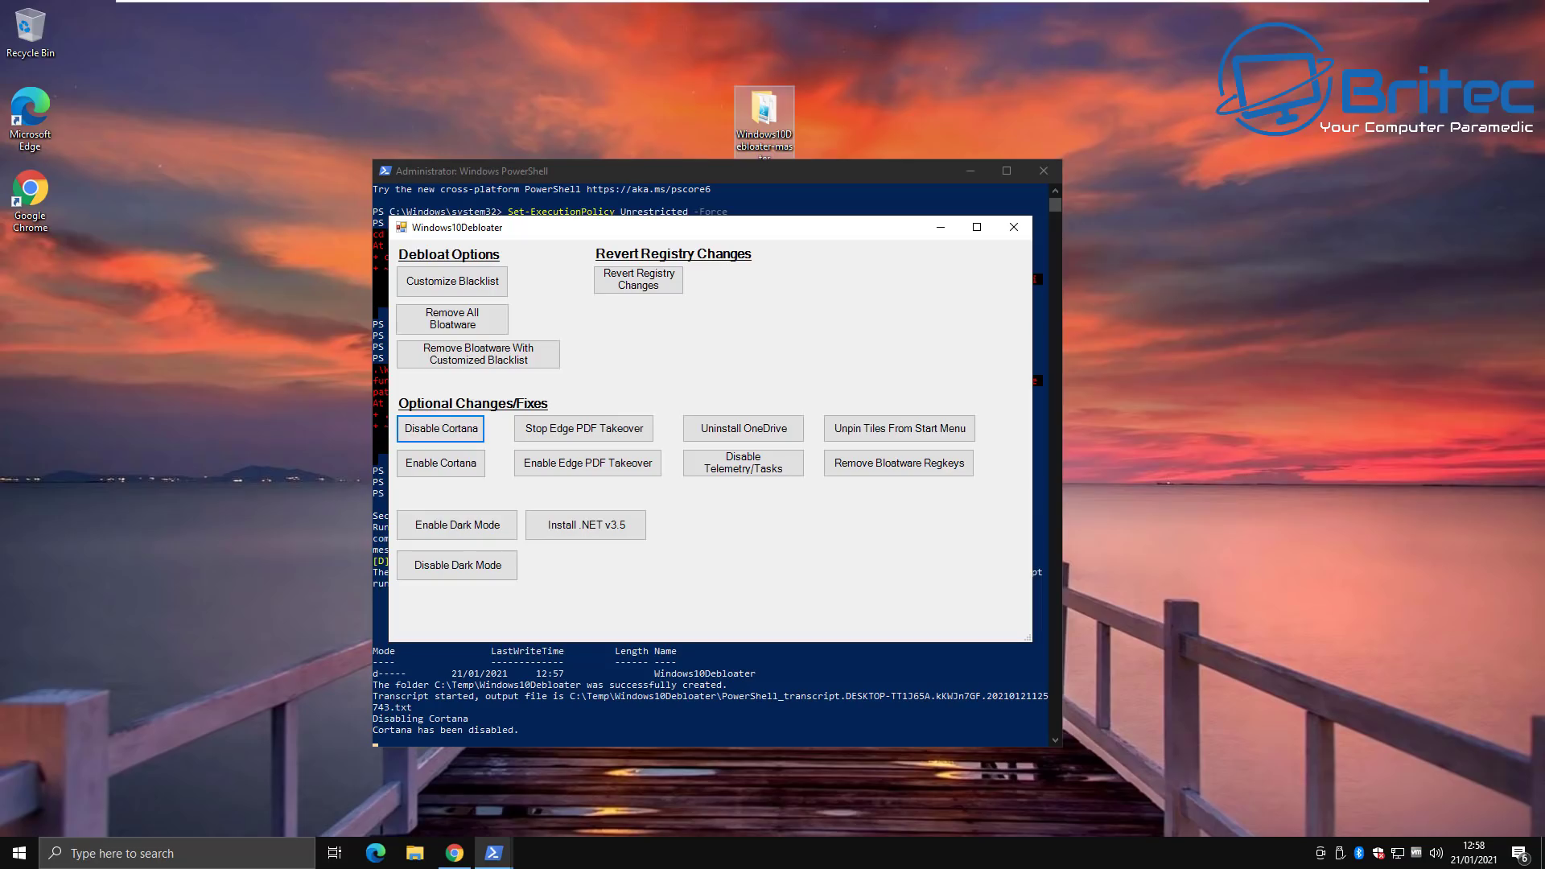
left_click(743, 463)
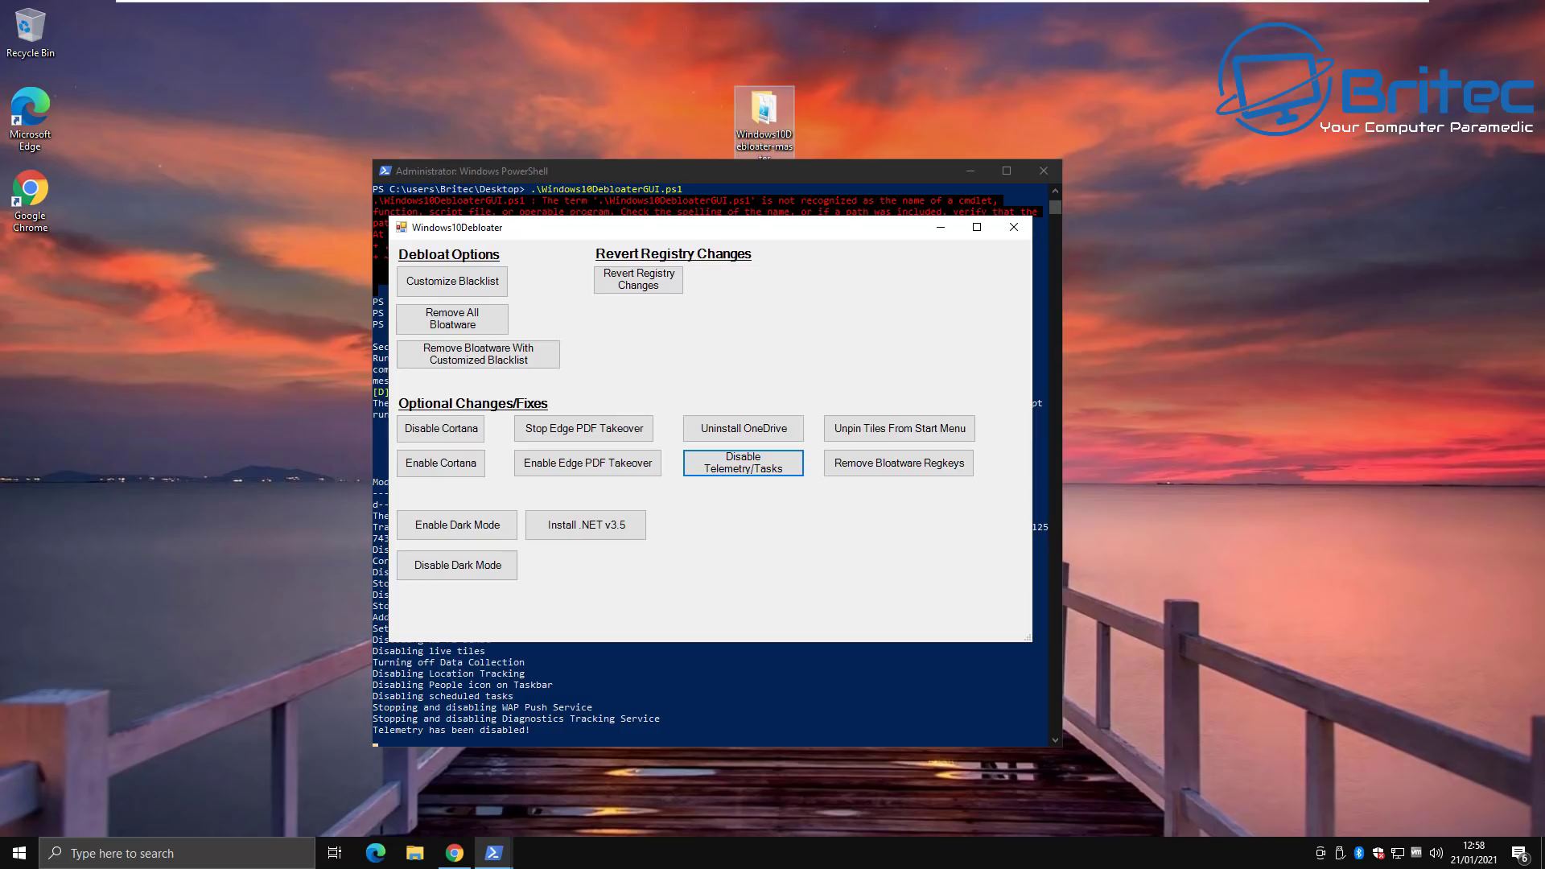
left_click(743, 428)
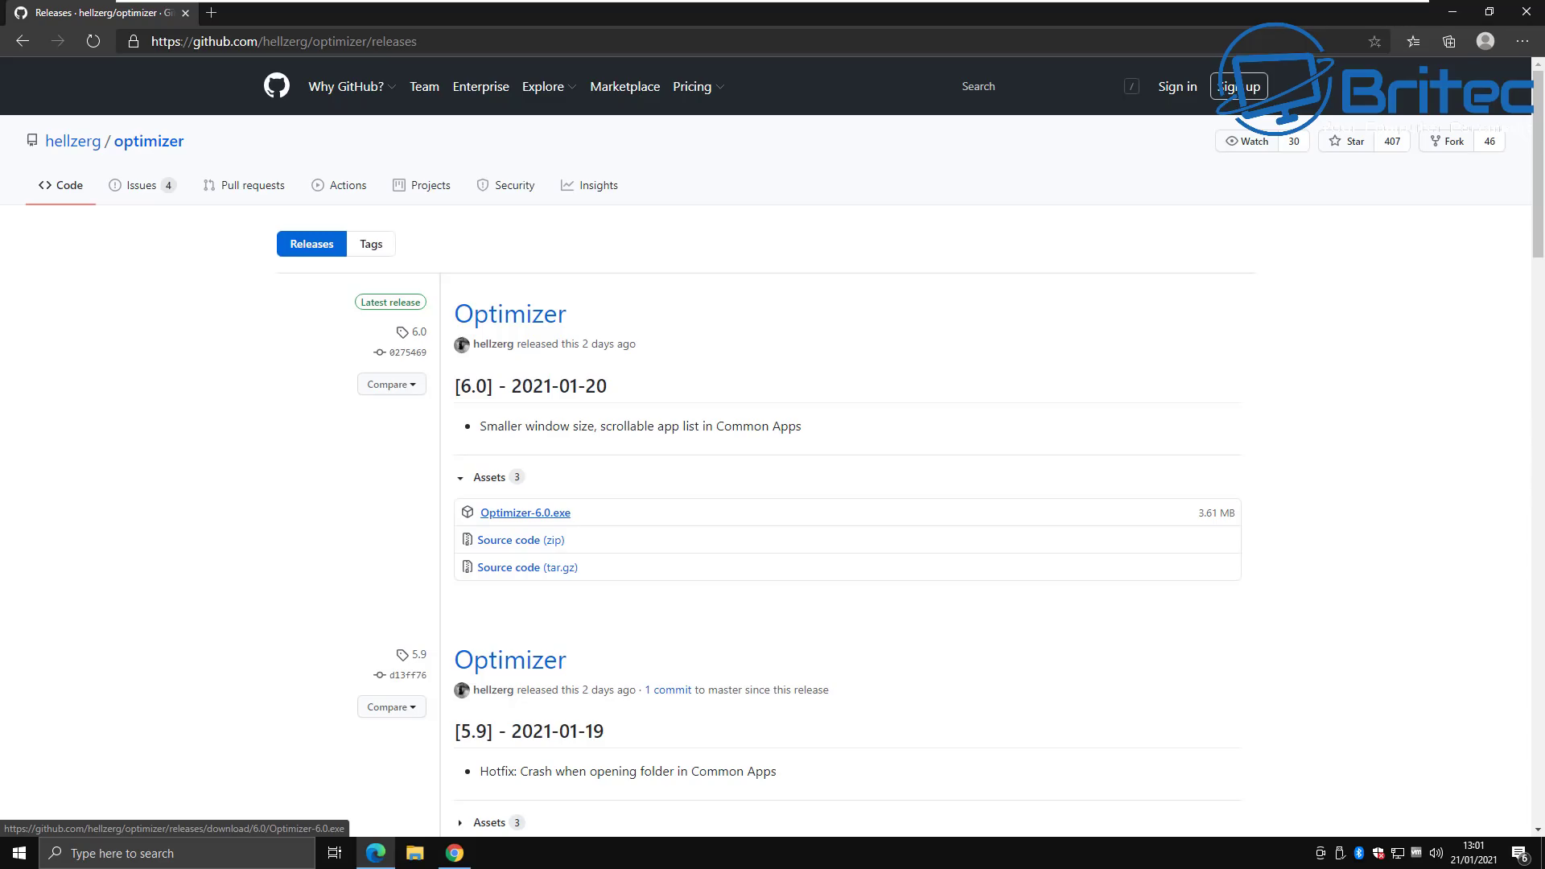
- Delete the blocked downloads Optimizer-6.0.exe and Optimizer-6.0 (1).exe in Edge
mouse_move(455, 852)
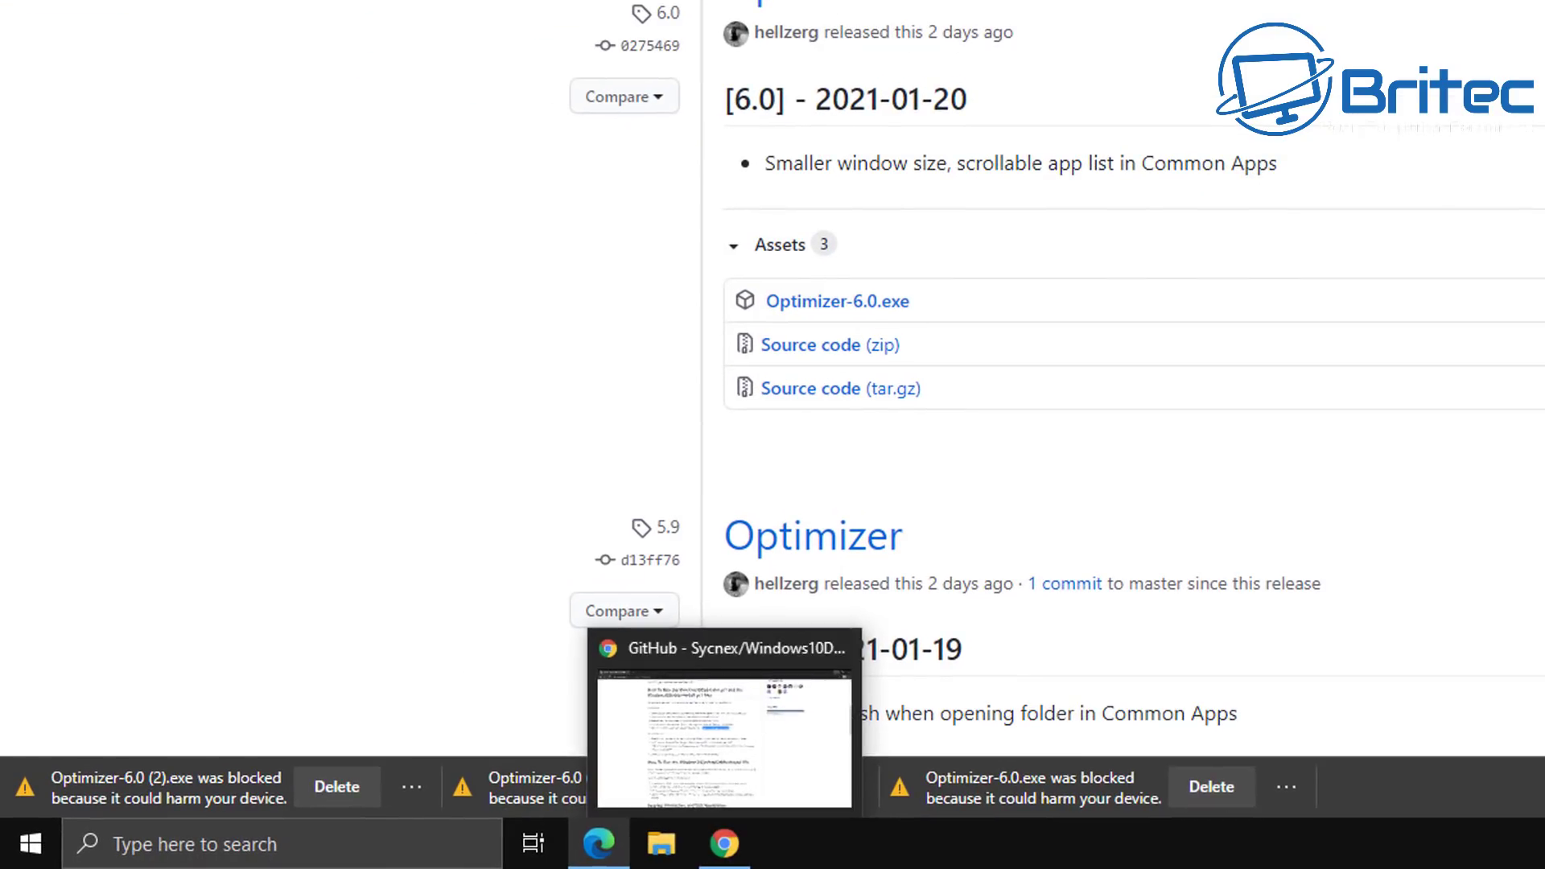
left_click(1211, 786)
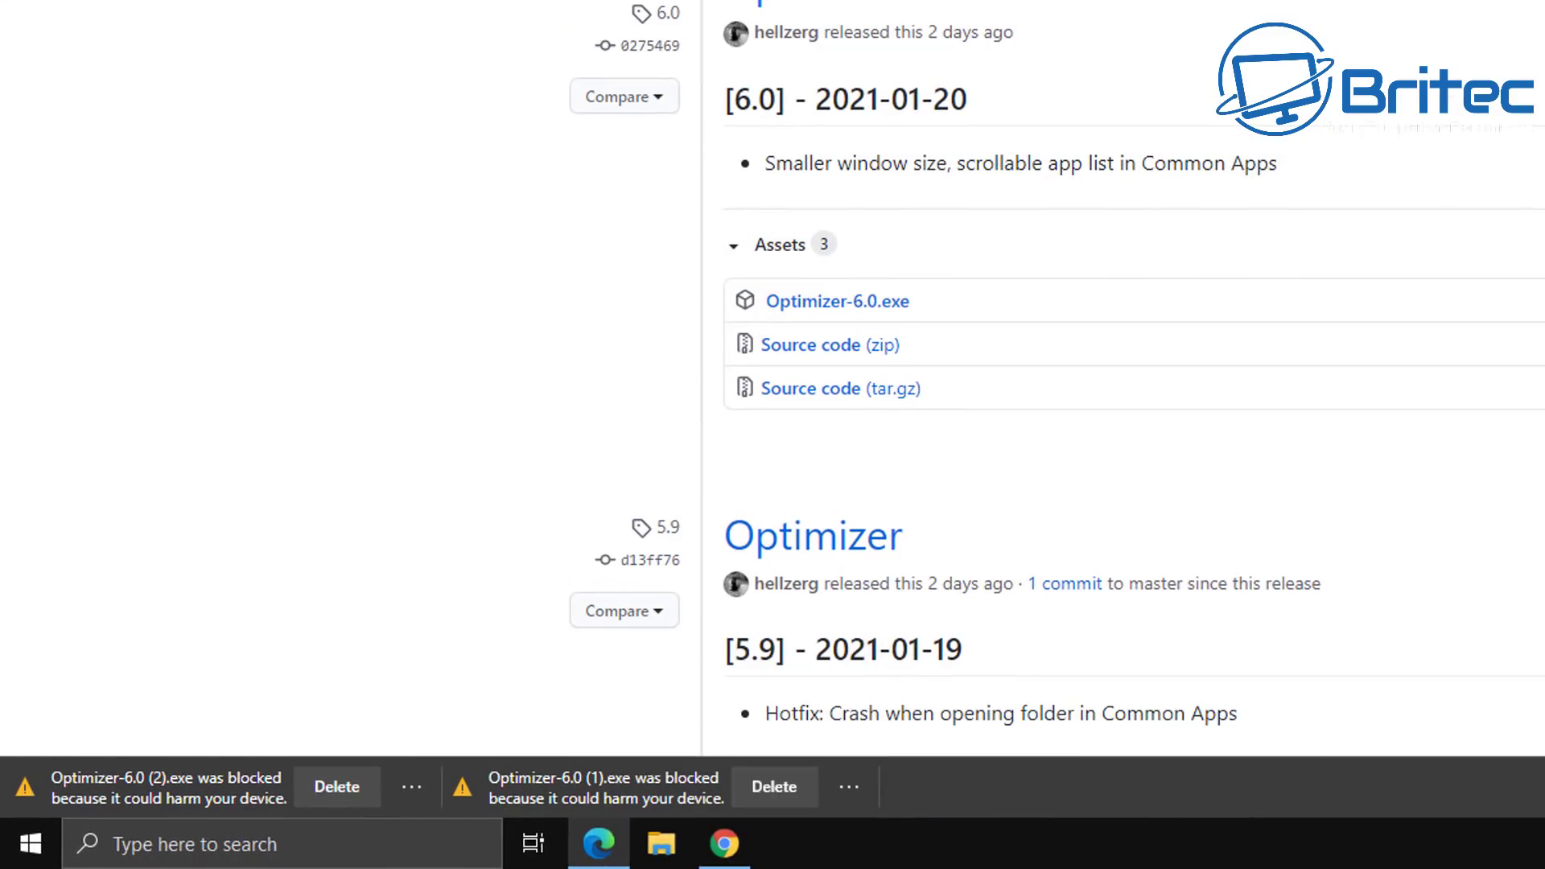
left_click(774, 787)
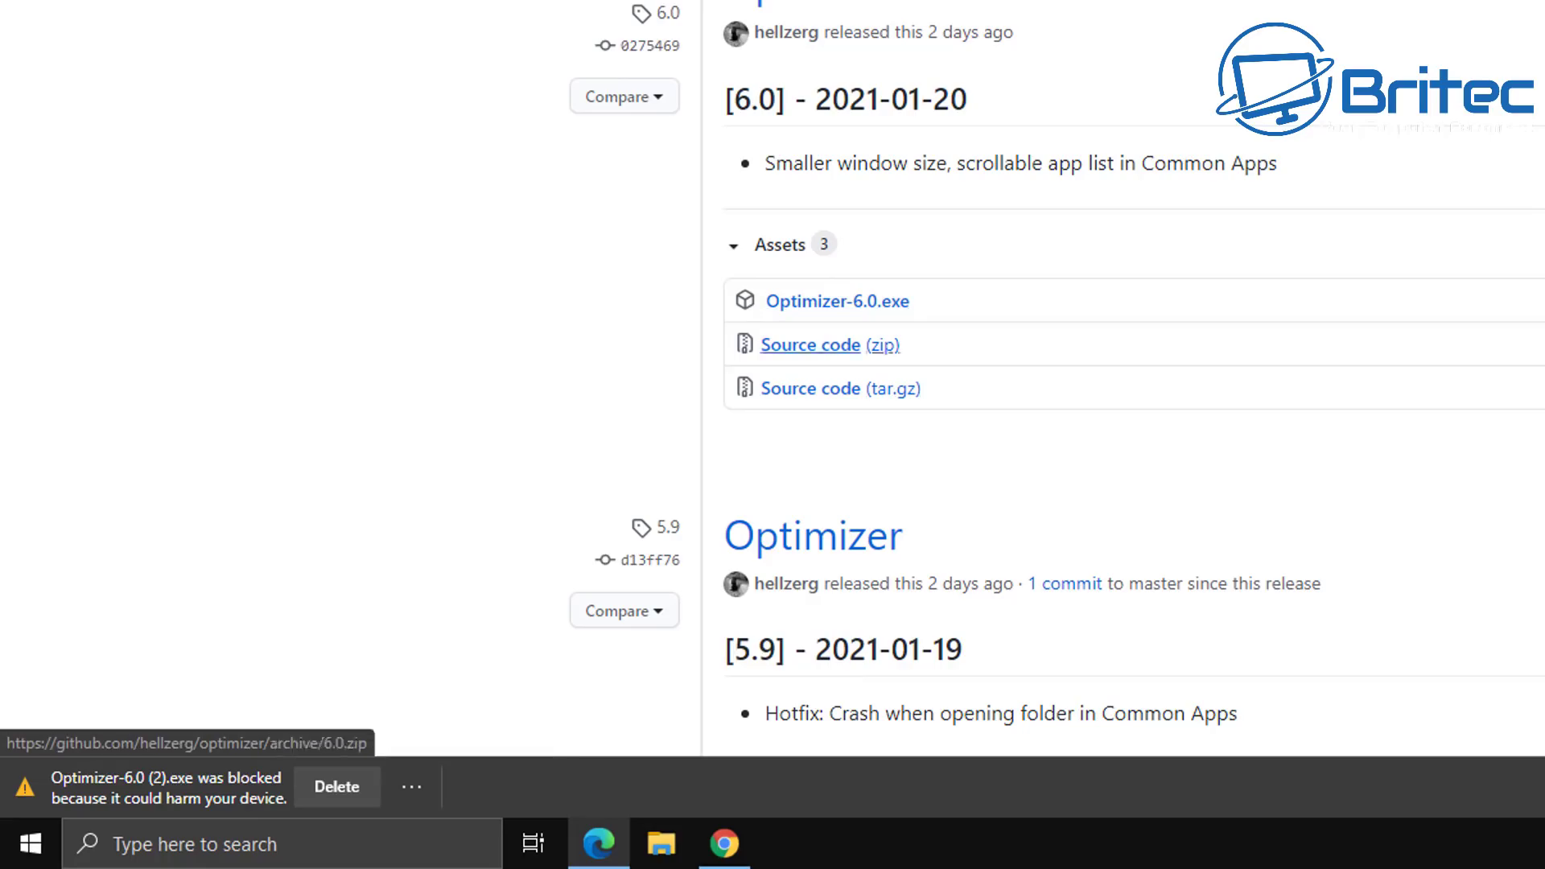
- Keep the blocked download Optimizer-6.0 (2).exe anyway after checking the details of the harmful app warning
left_click(411, 786)
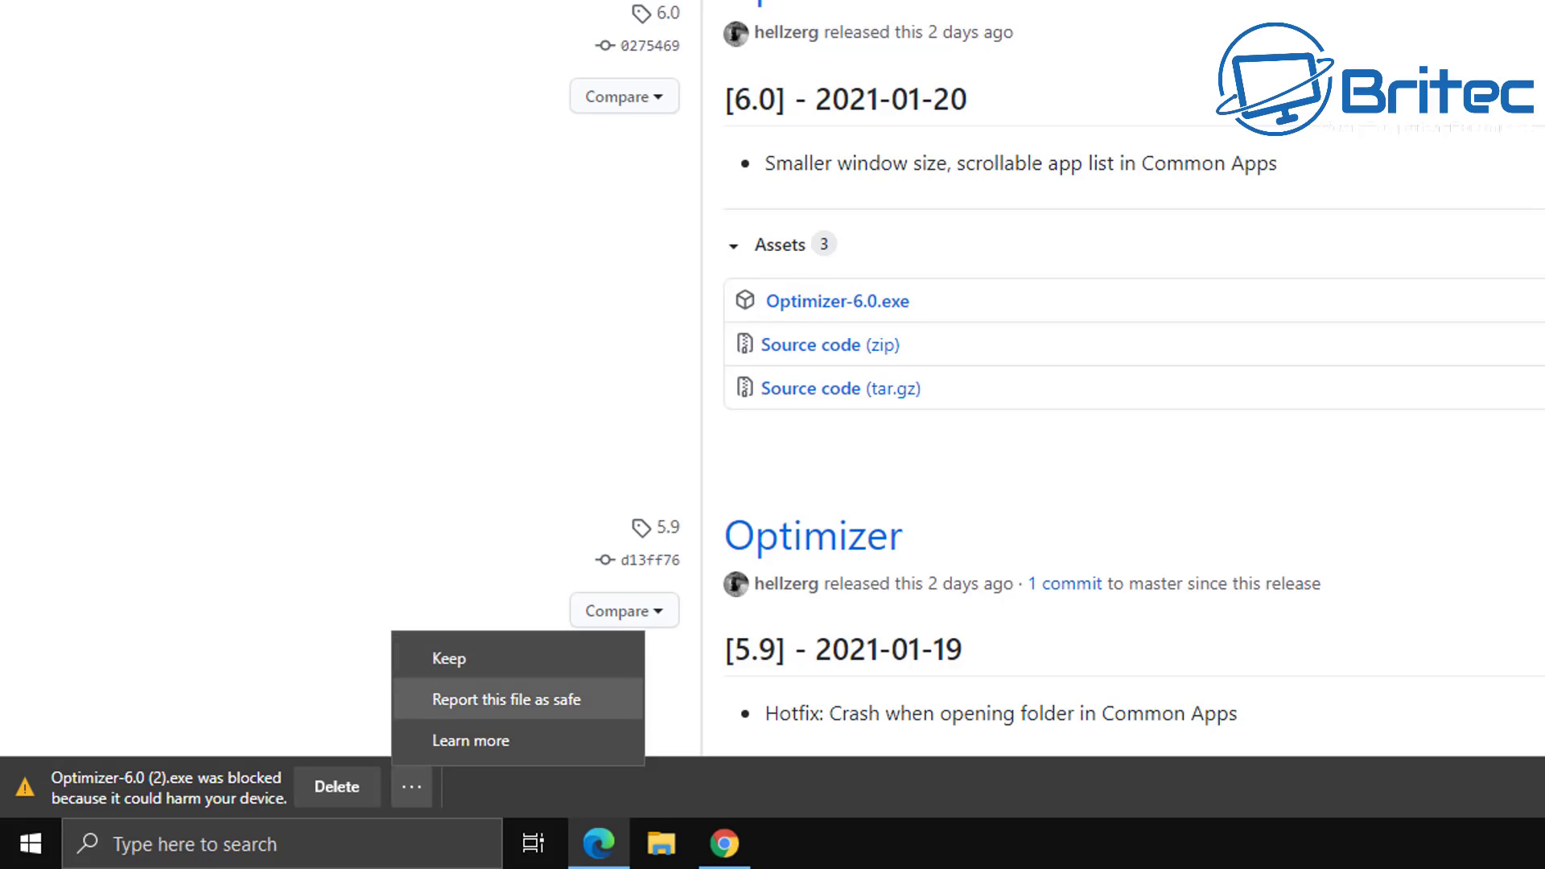
left_click(483, 659)
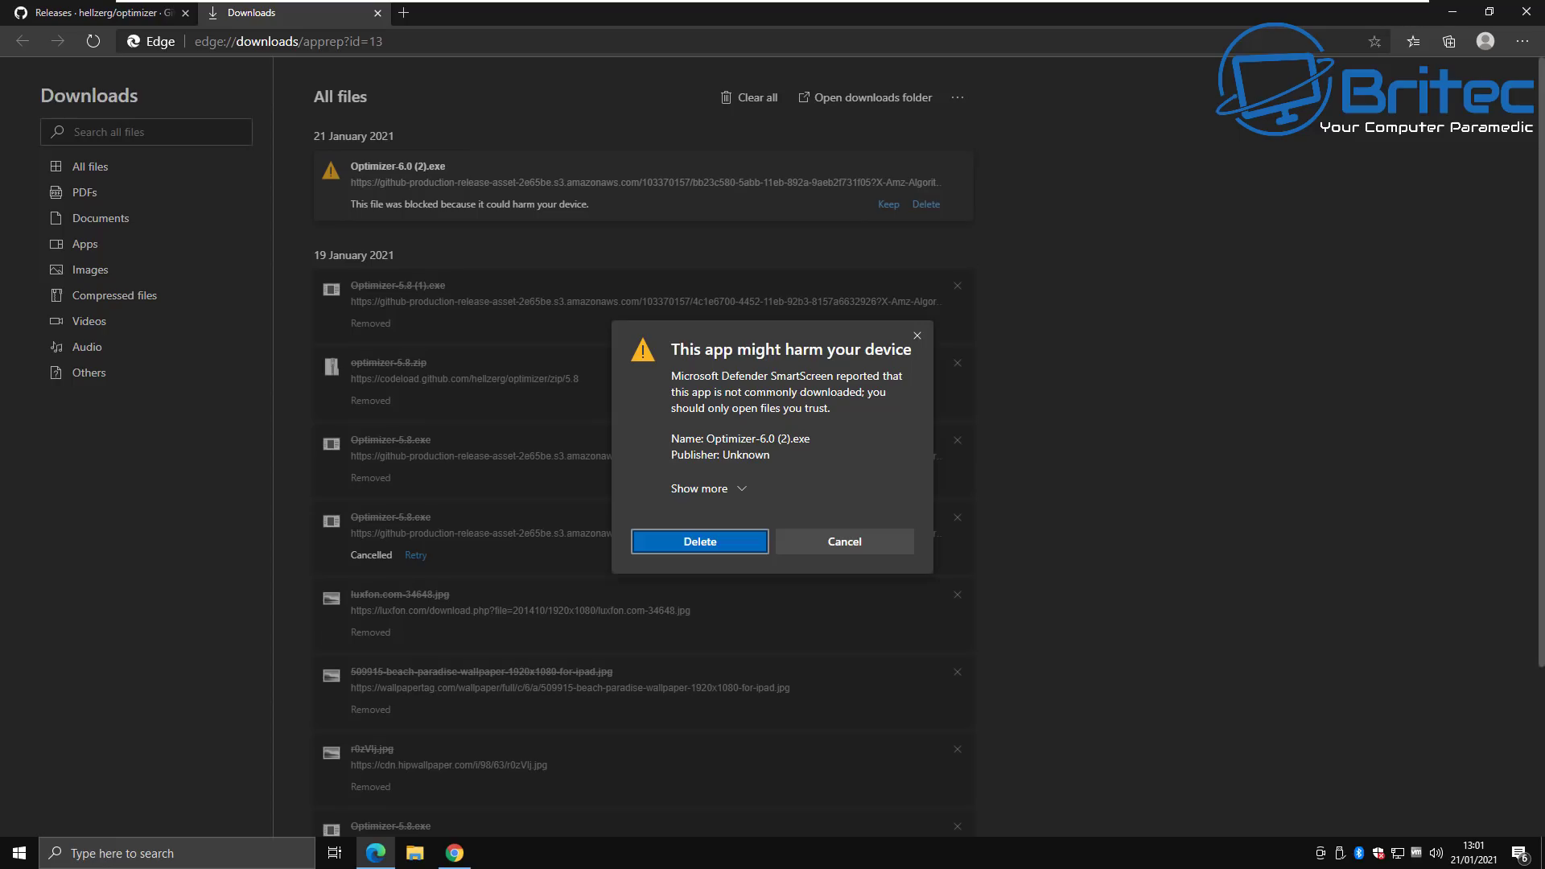
left_click_drag(837, 376, 671, 376)
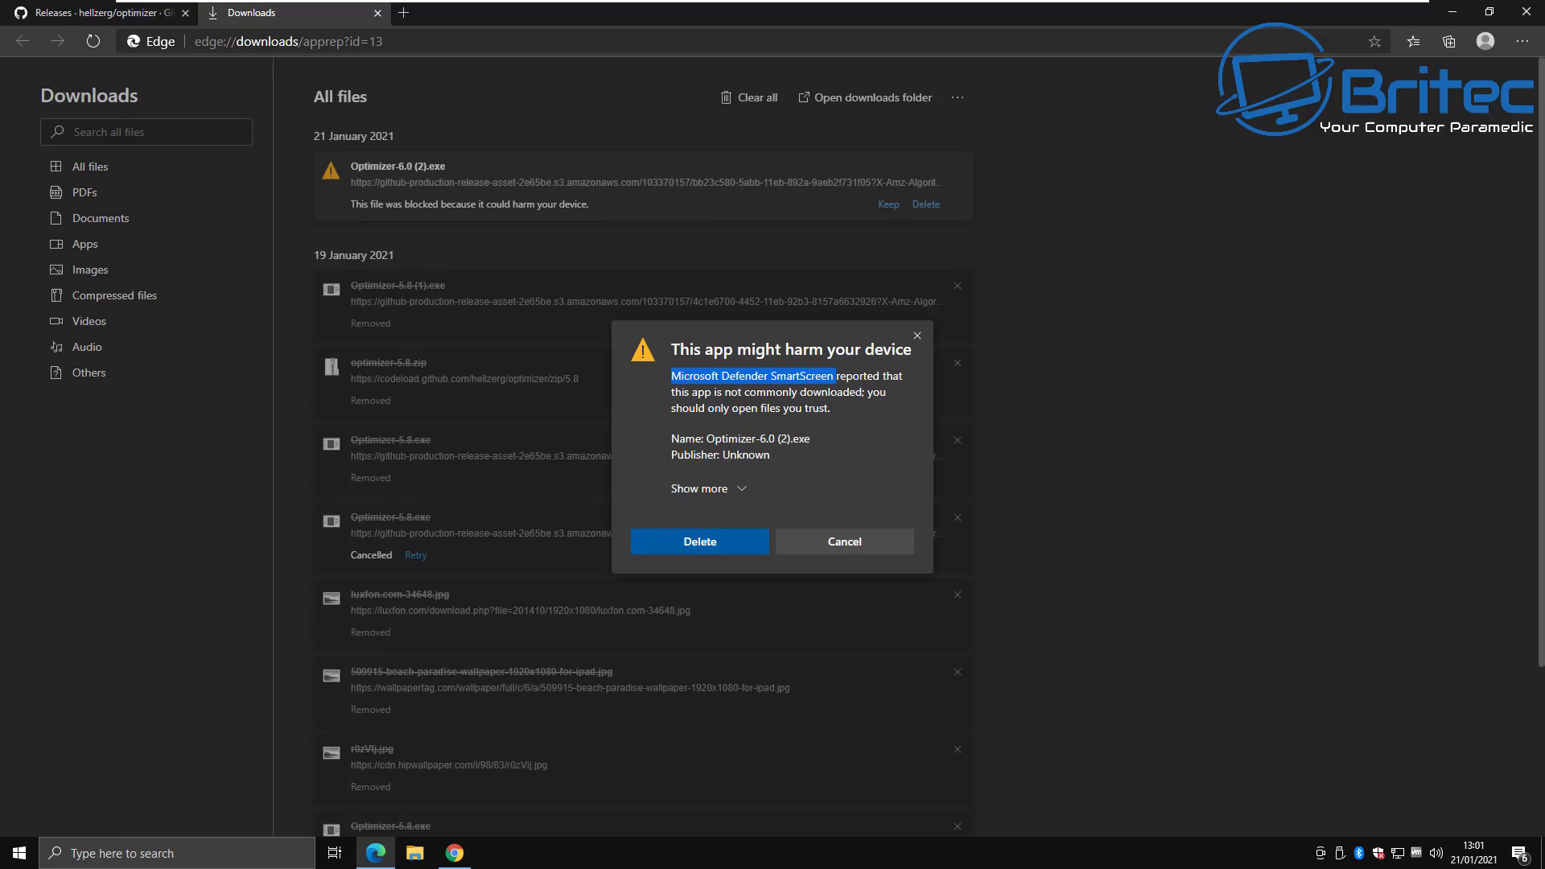
left_click(708, 489)
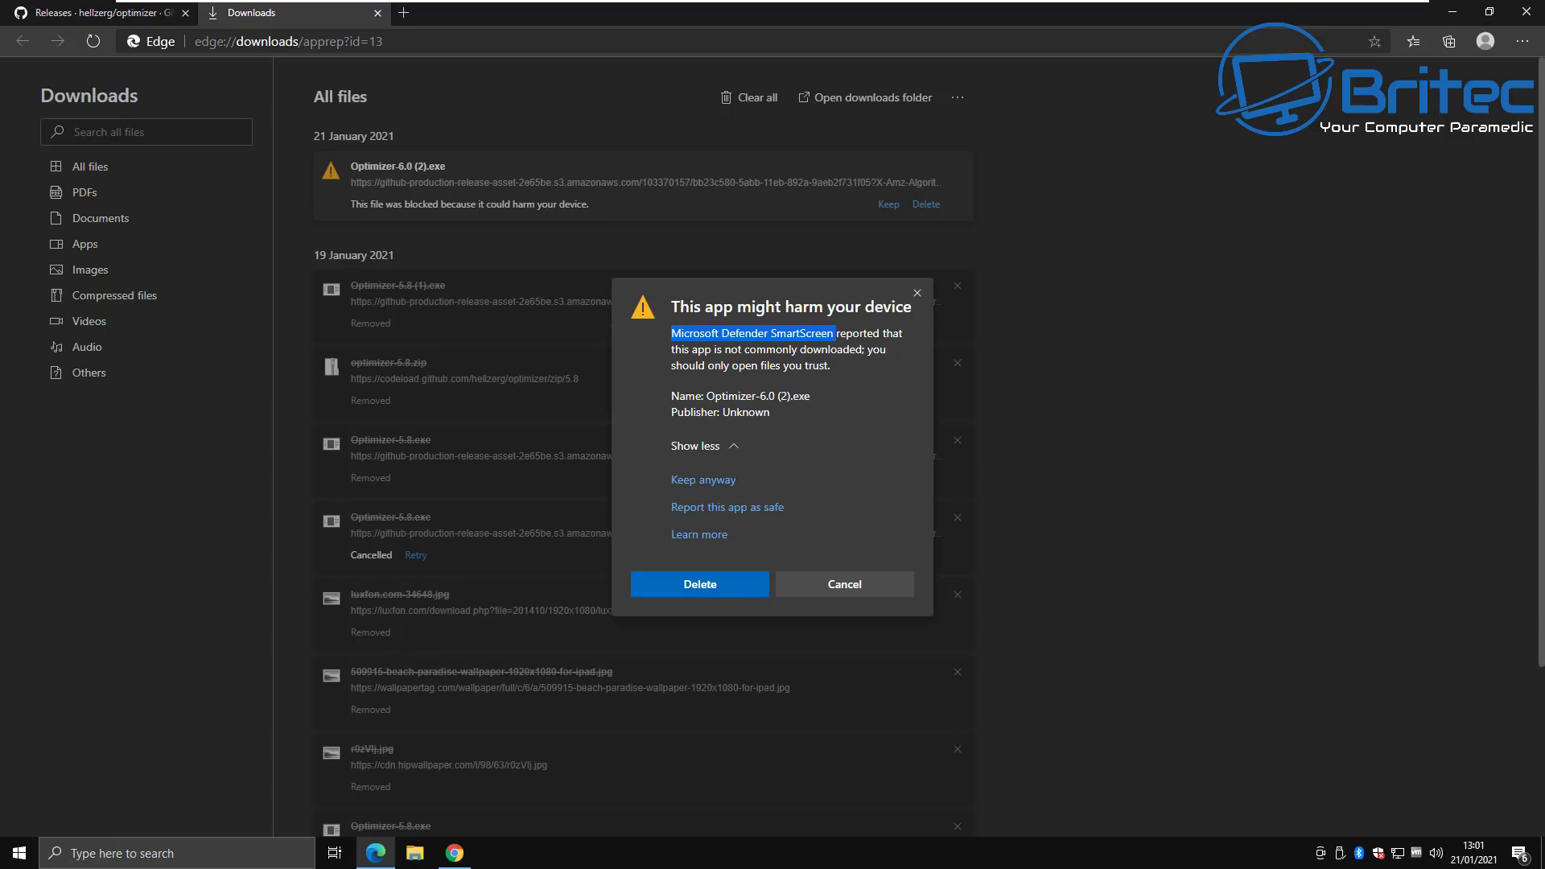
left_click(703, 480)
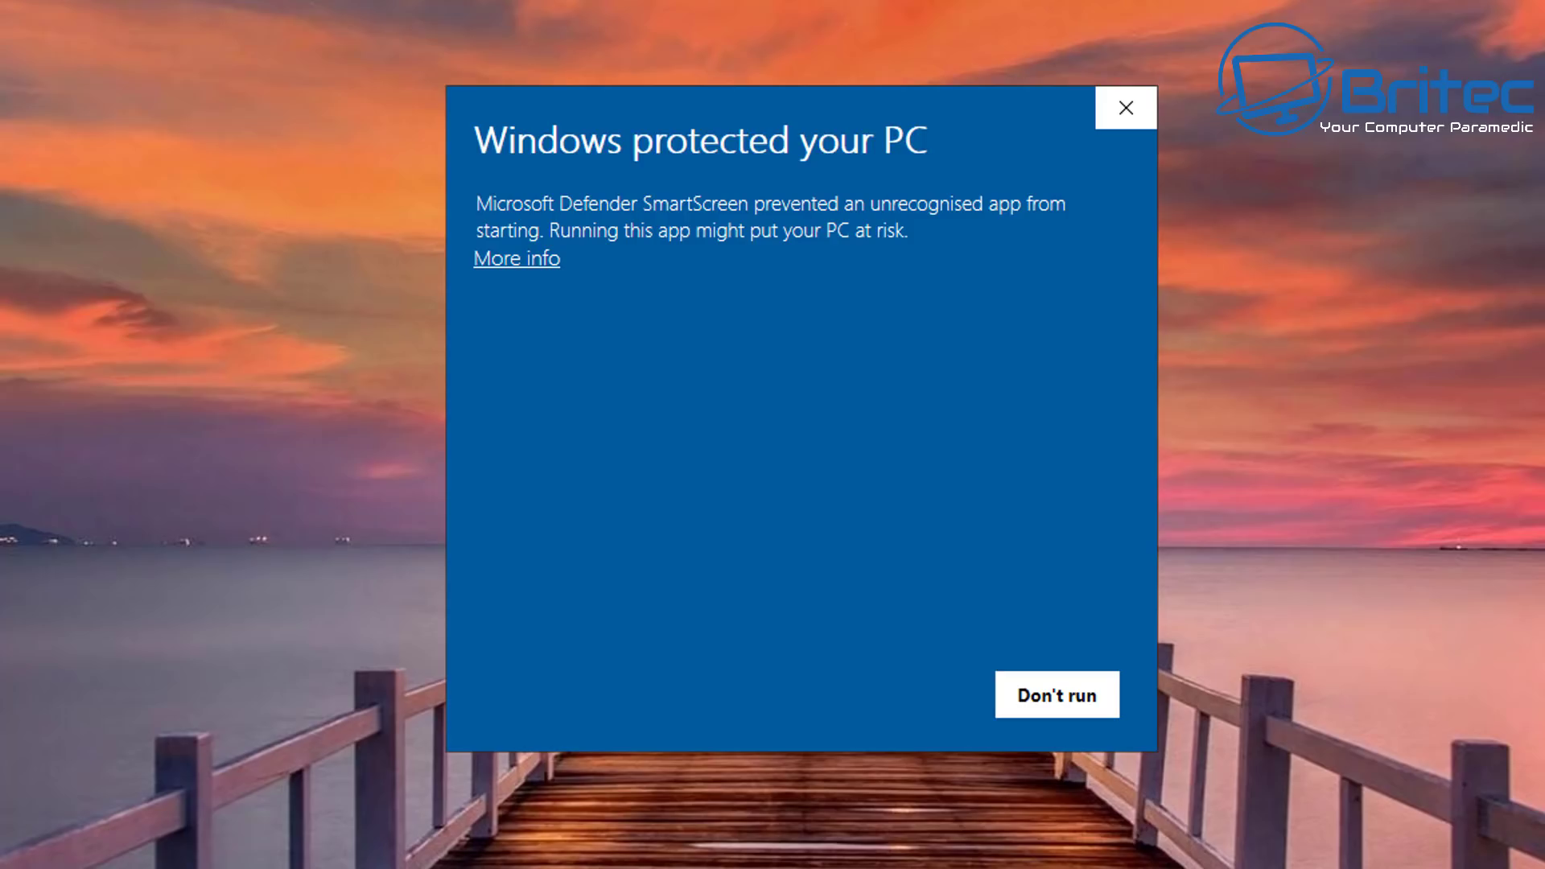
- Check the publisher of Optimizer-6.0 (2).exe in the SmartScreen warning and choose to run it anyway
left_click(517, 258)
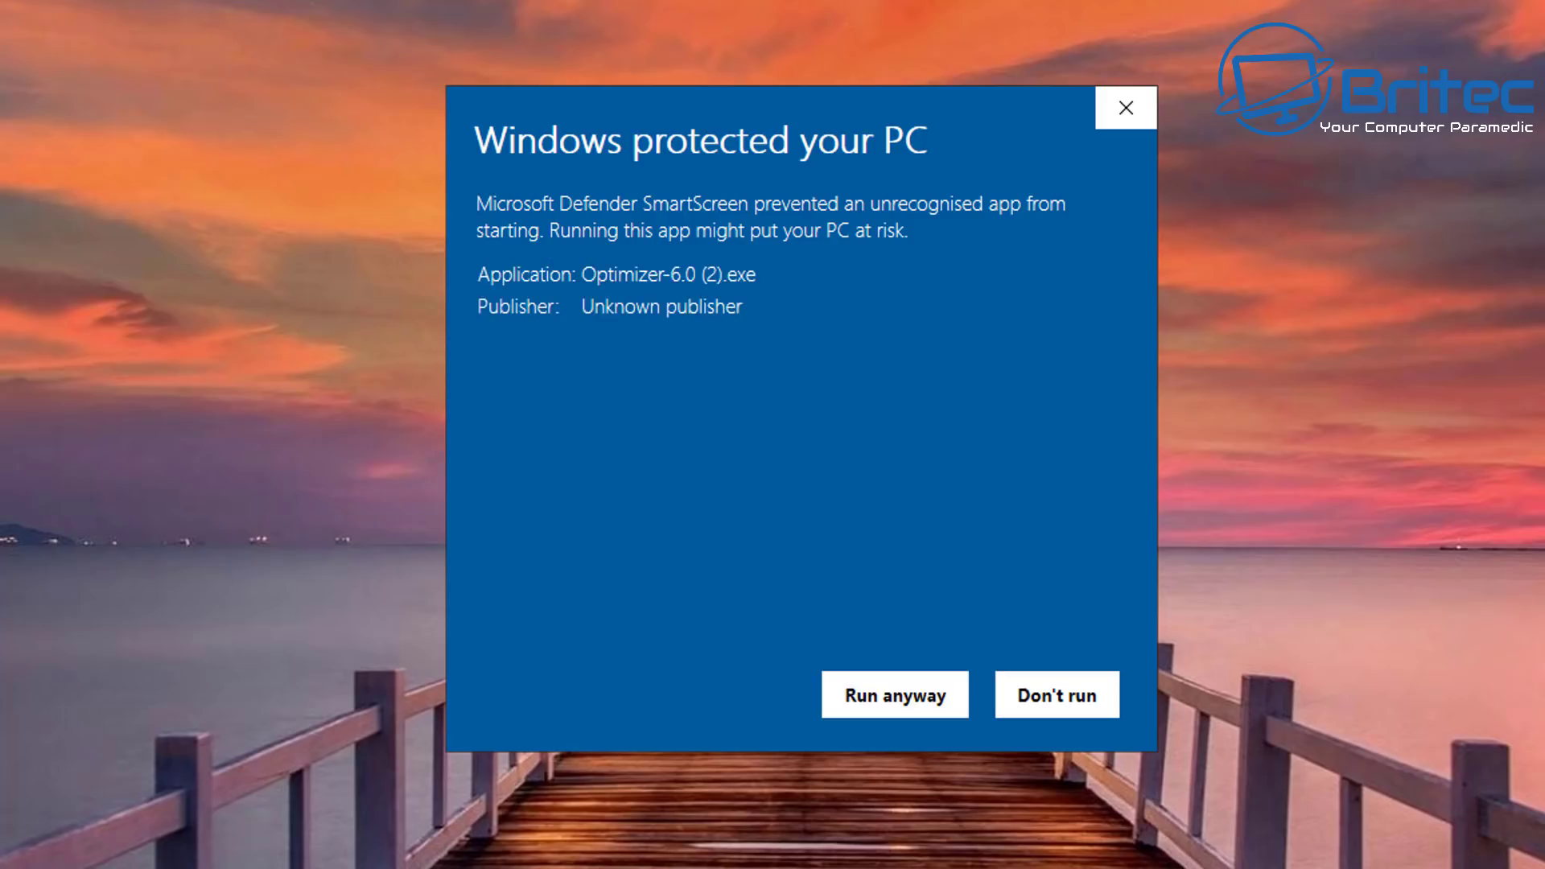
left_click_drag(748, 305, 477, 306)
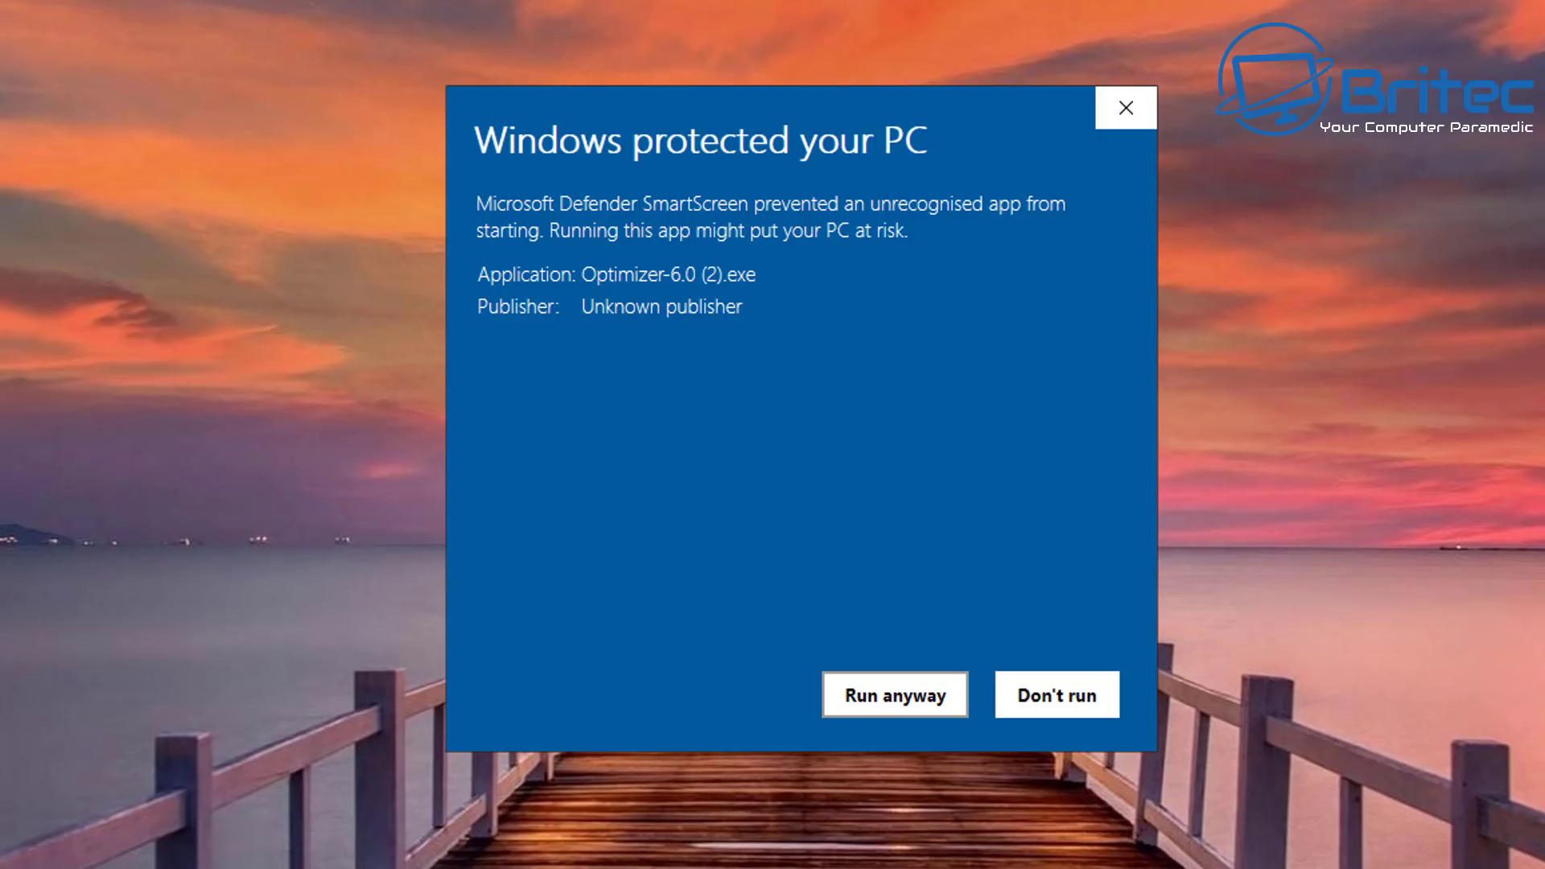
left_click(895, 695)
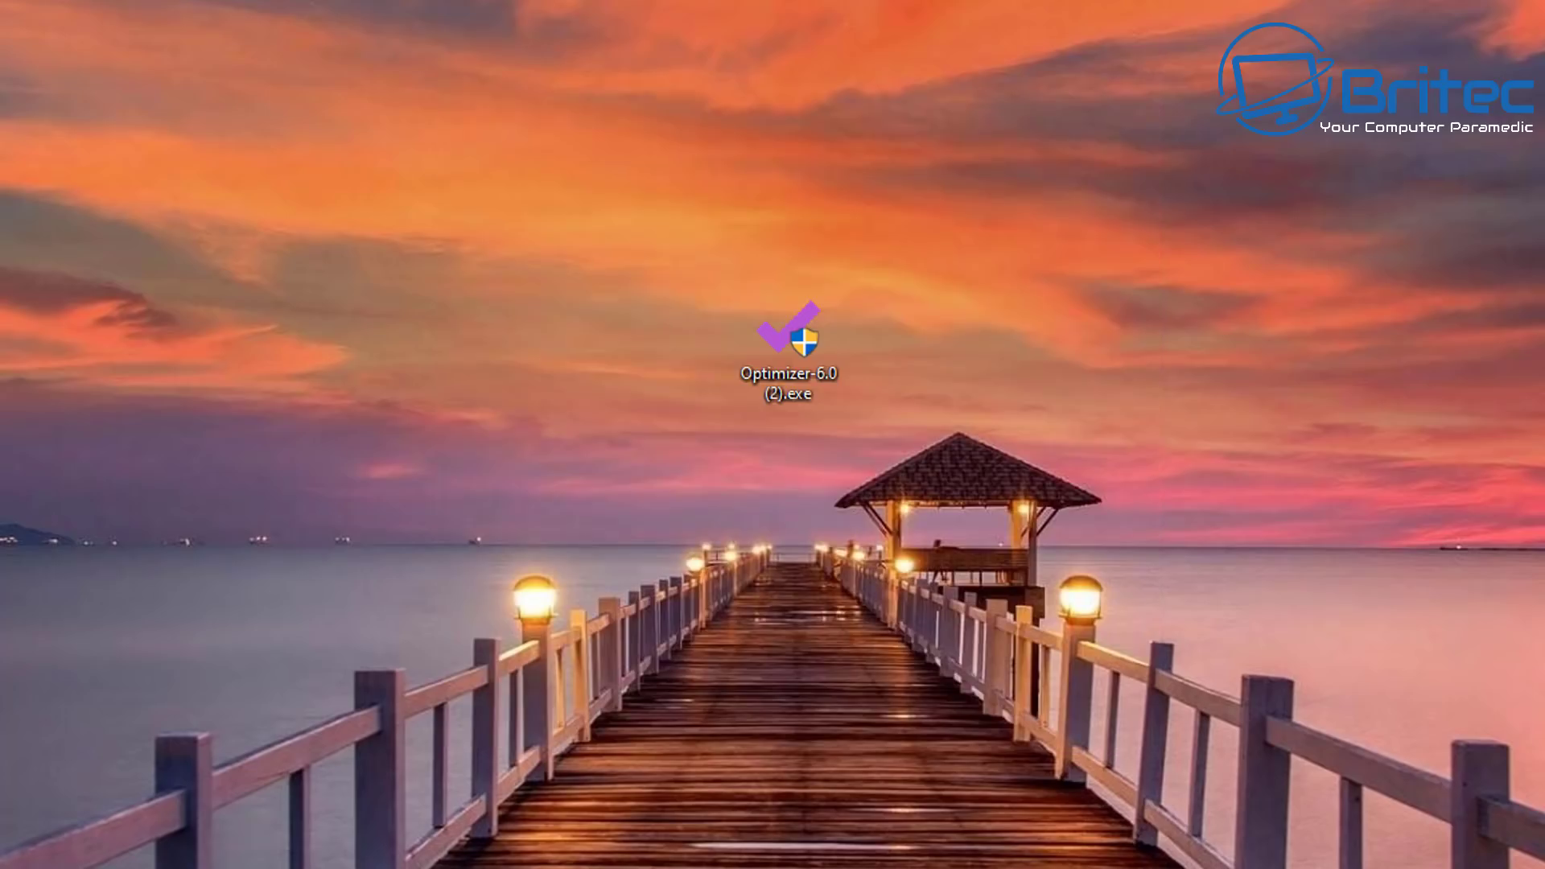
- Launch Optimizer-6.0 (2).exe from the desktop despite SmartScreen, check its program location, and allow it to make changes to the device
double_click(788, 342)
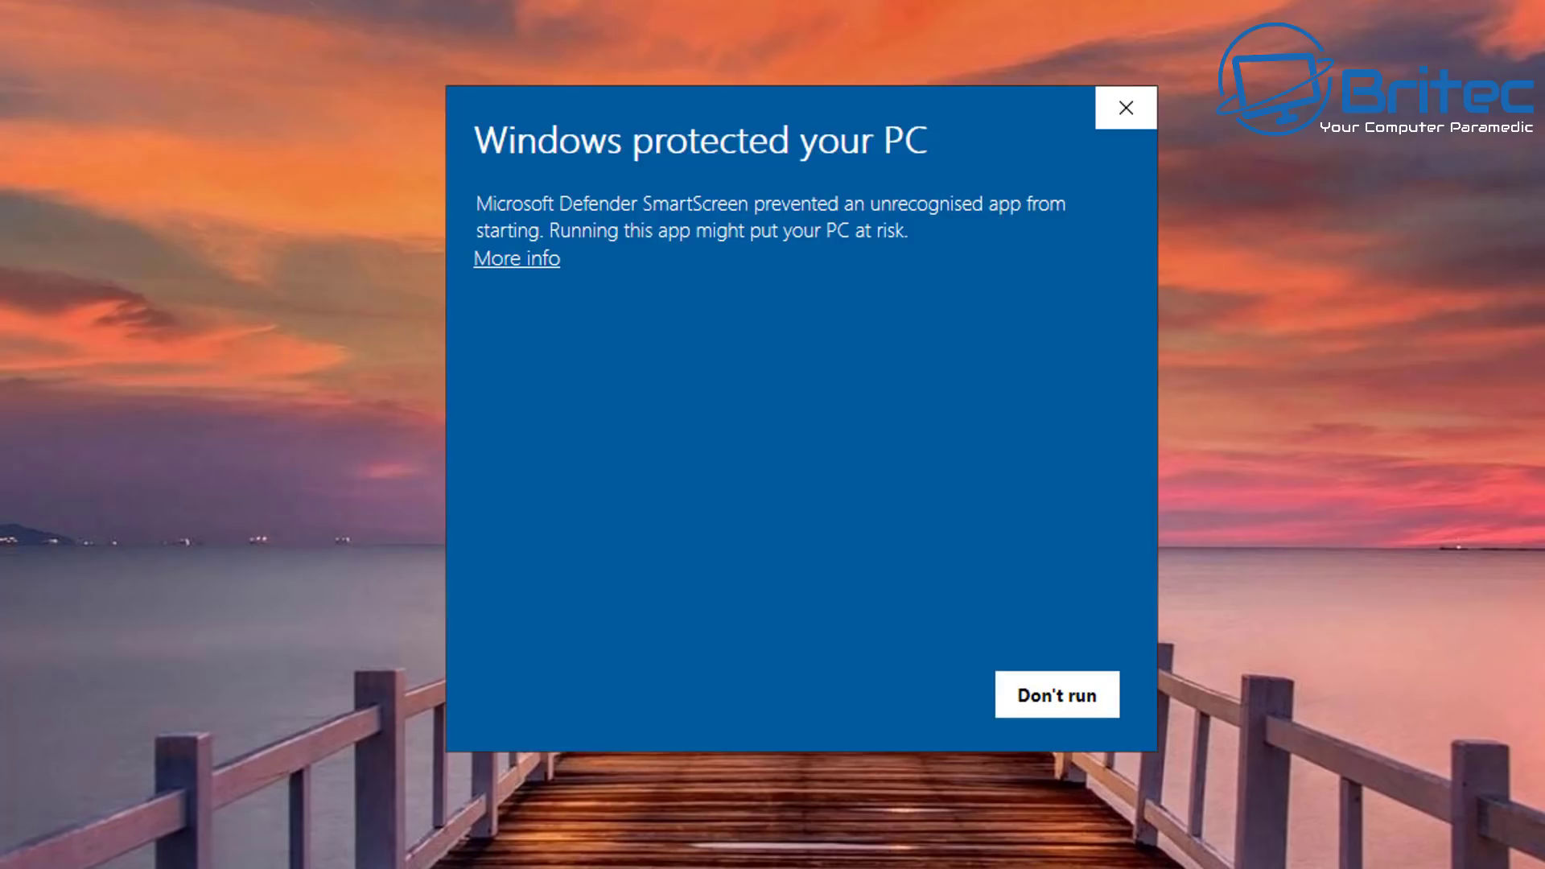
left_click(516, 258)
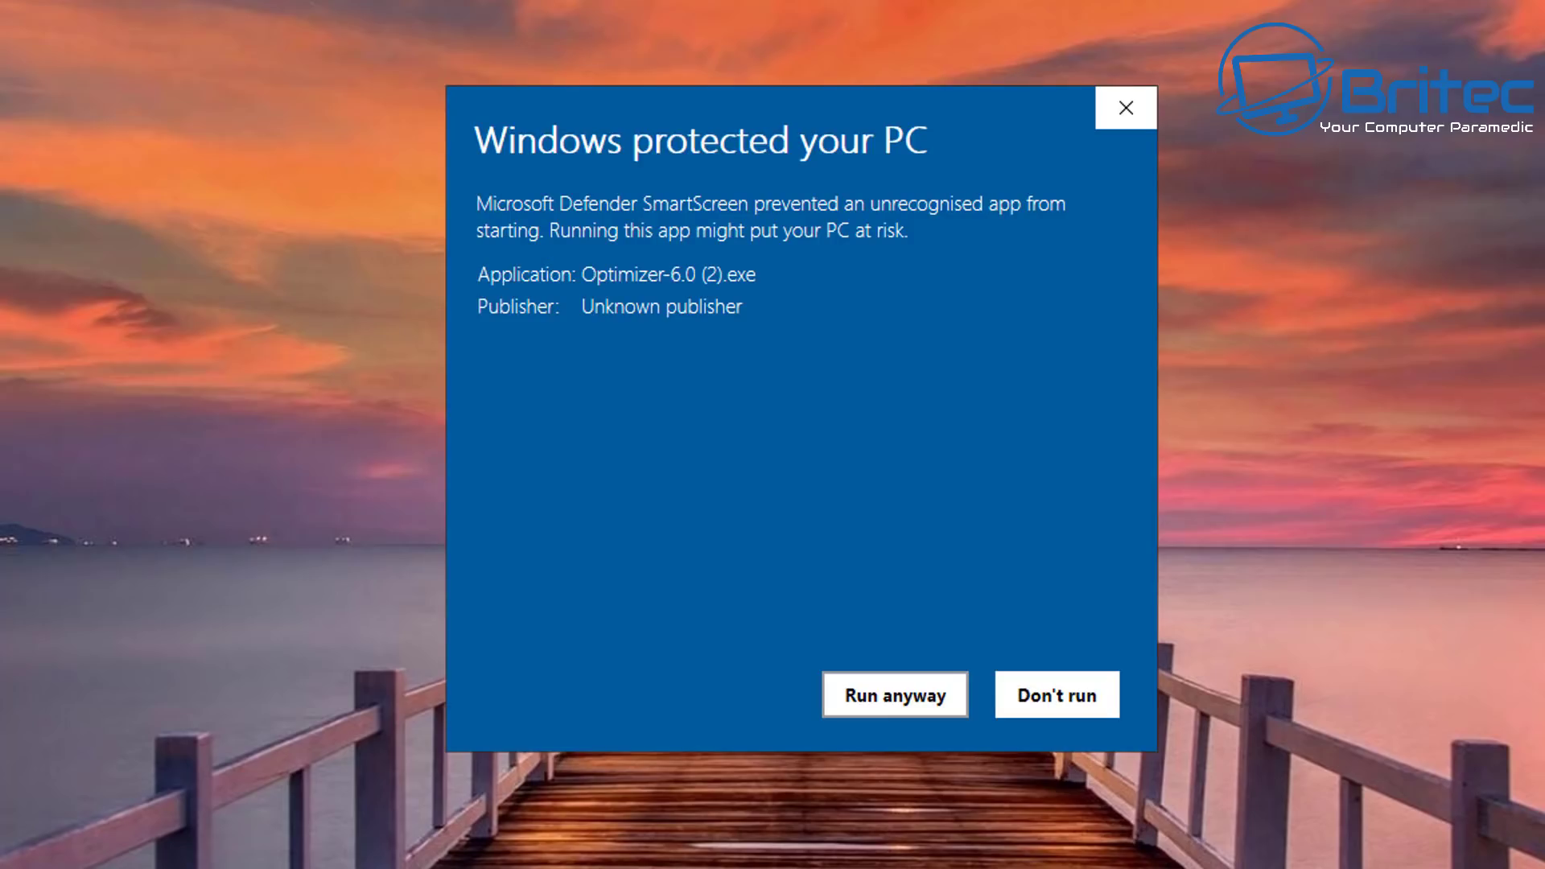
key("Return")
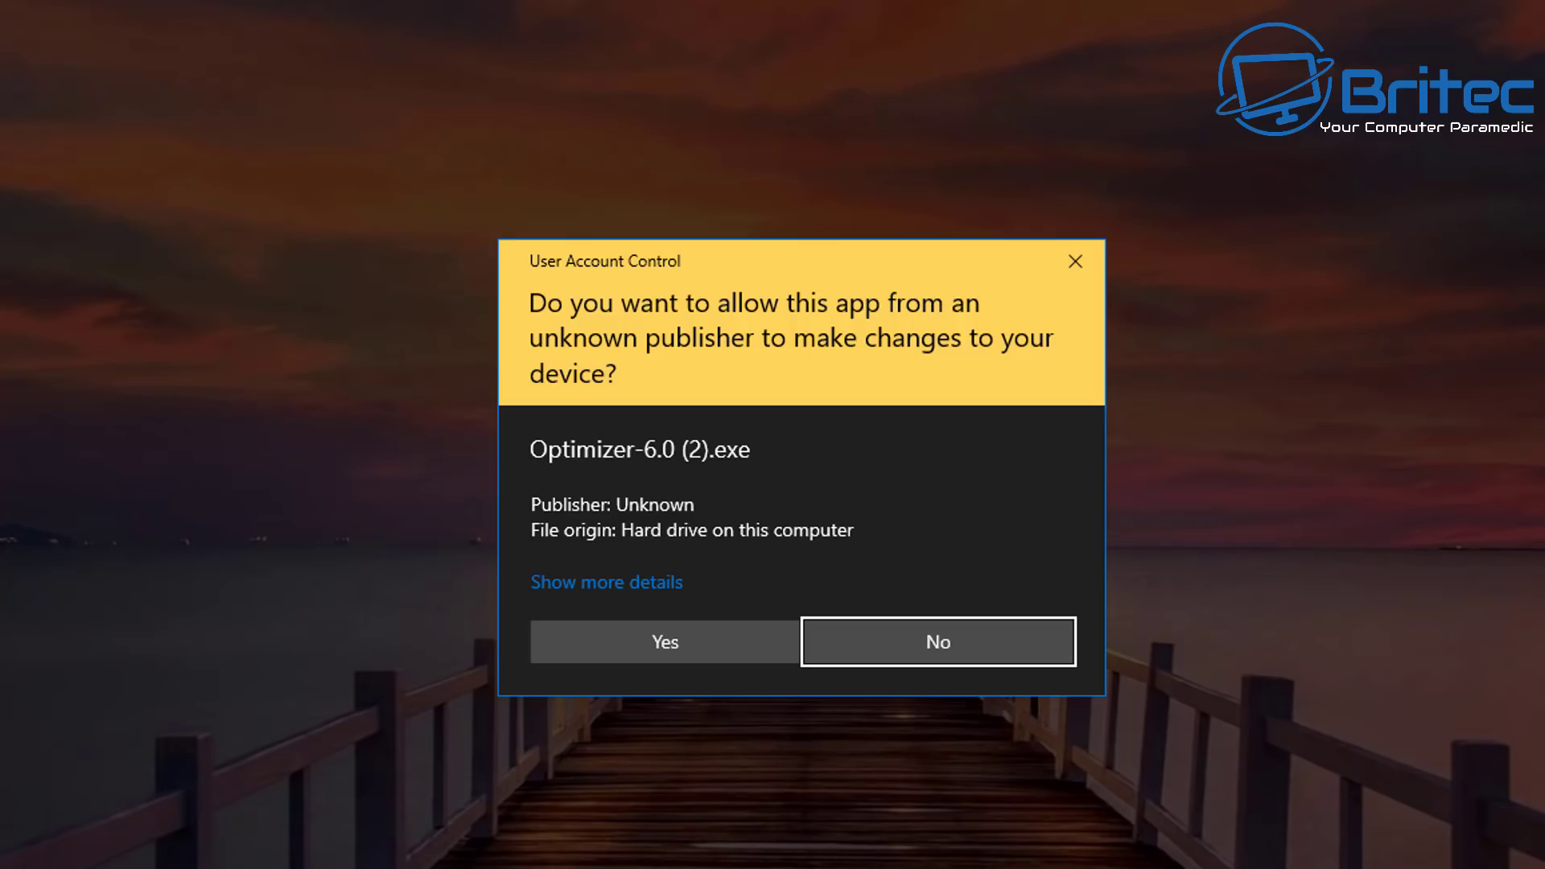
left_click(606, 581)
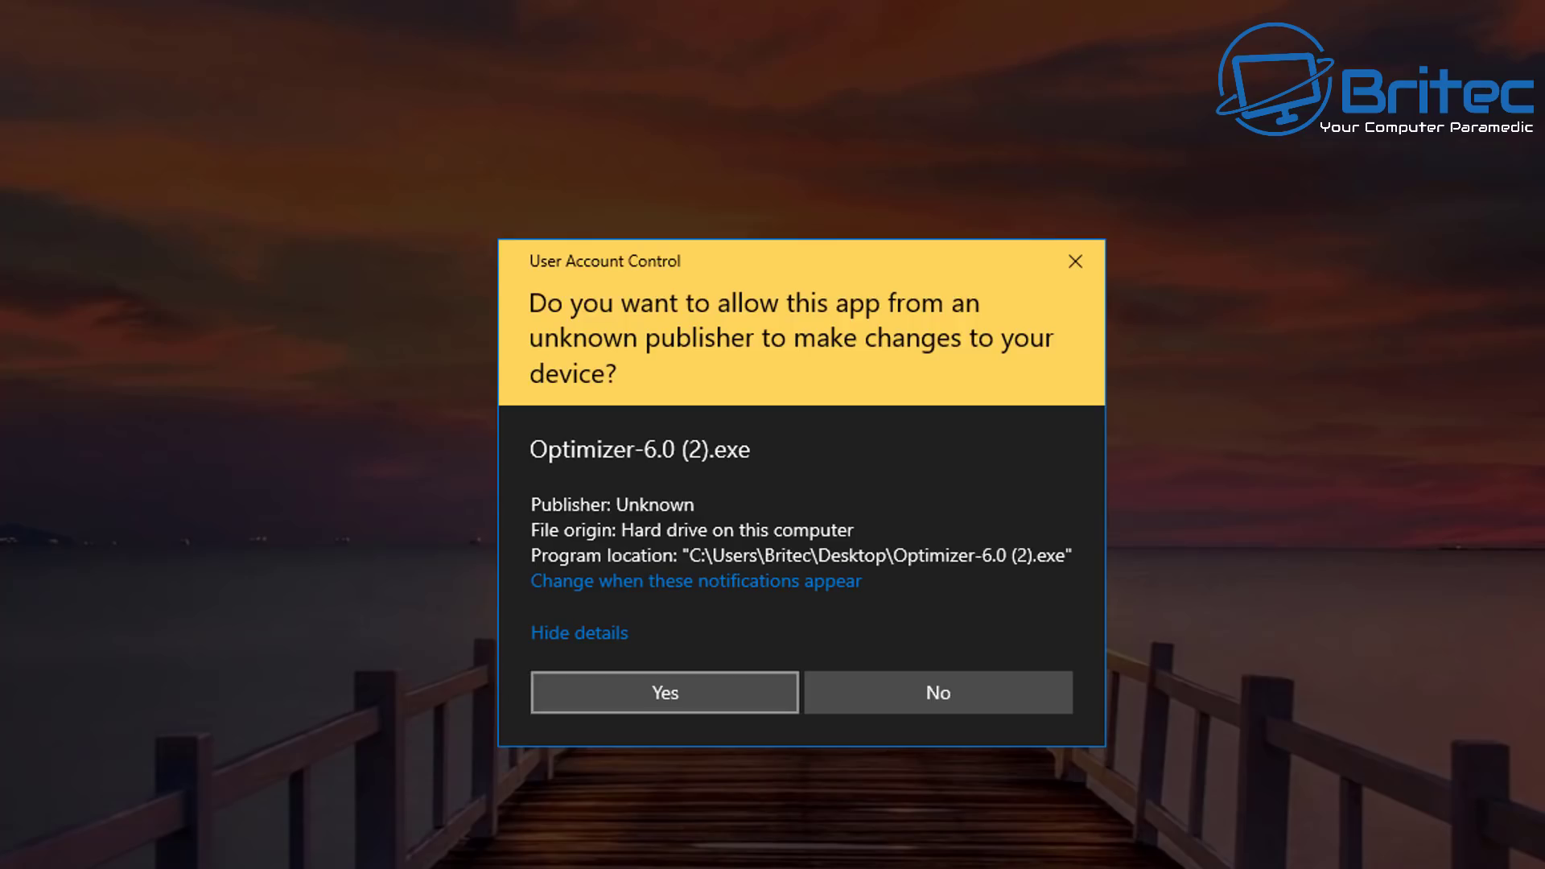
left_click(664, 693)
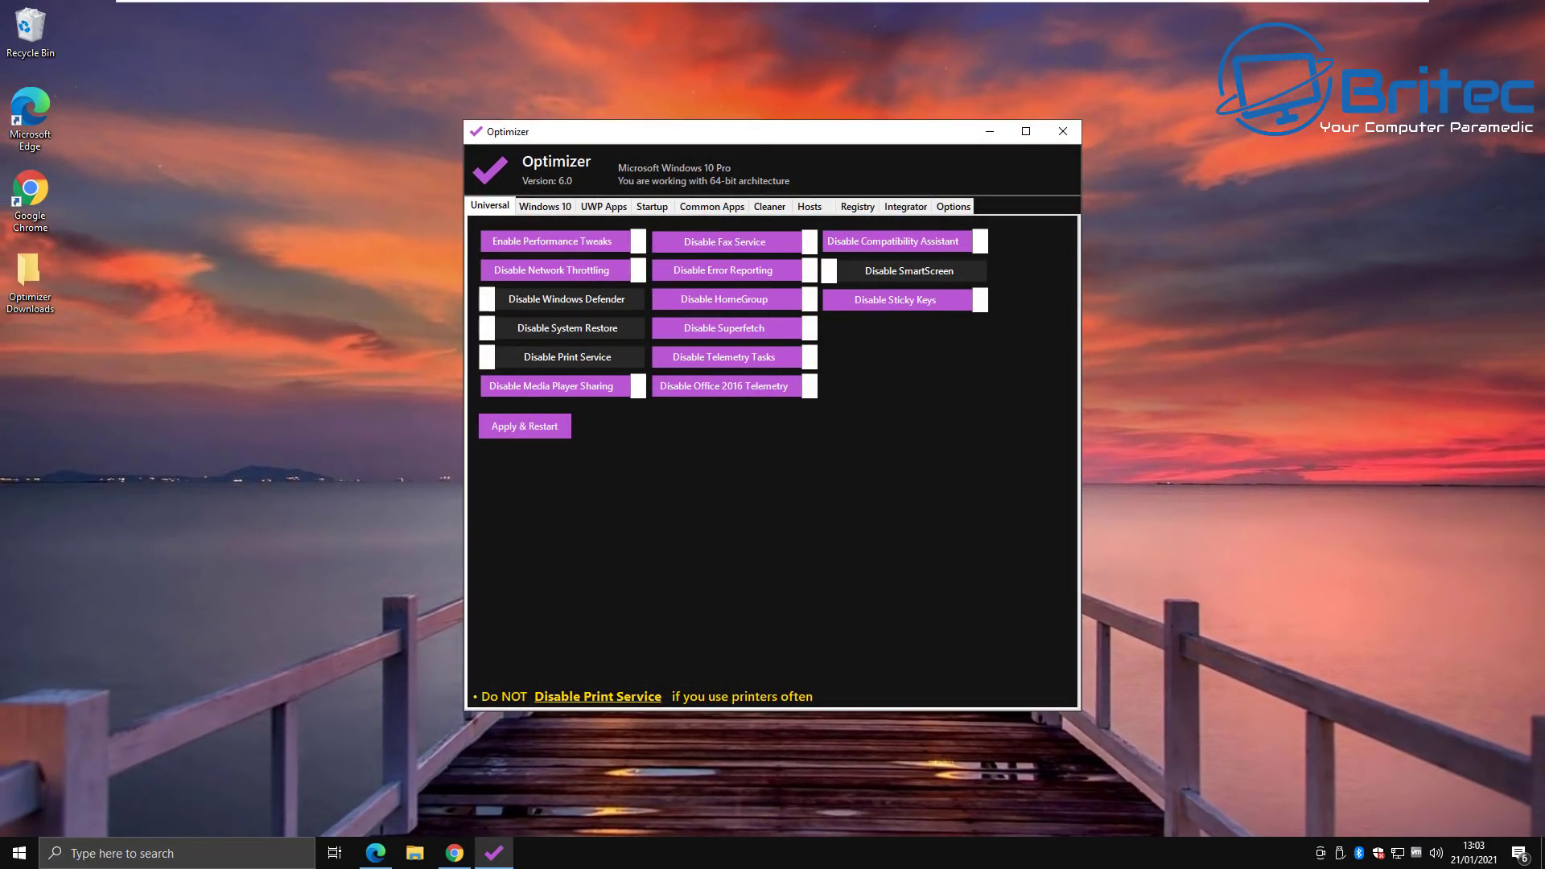
- Close the Optimizer program and delete Optimizer-6.0 (2).exe from the desktop
left_click(1062, 131)
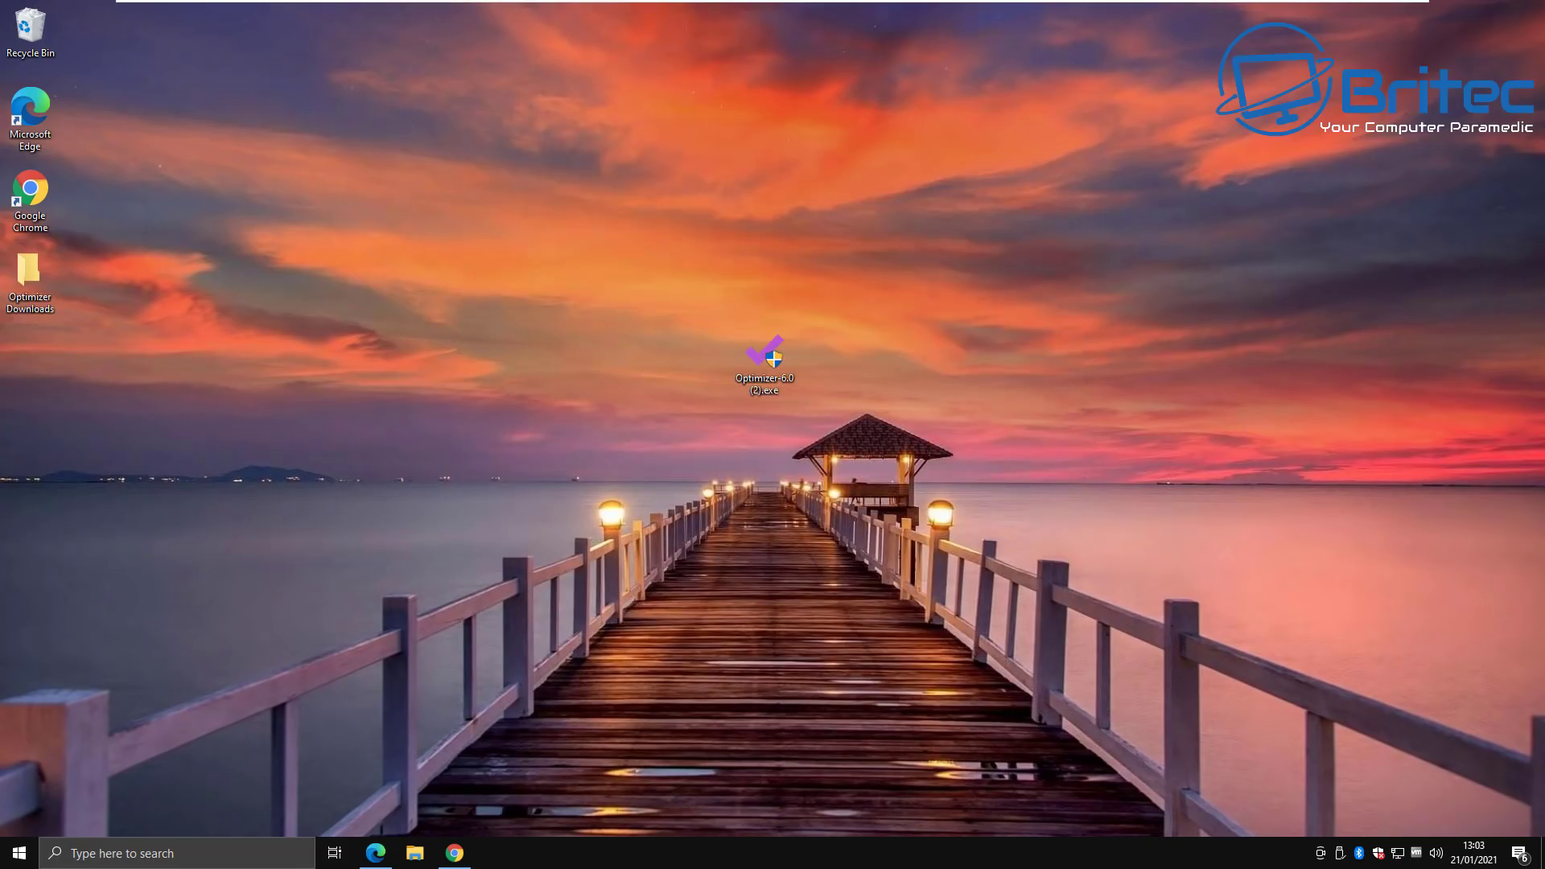
right_click(785, 364)
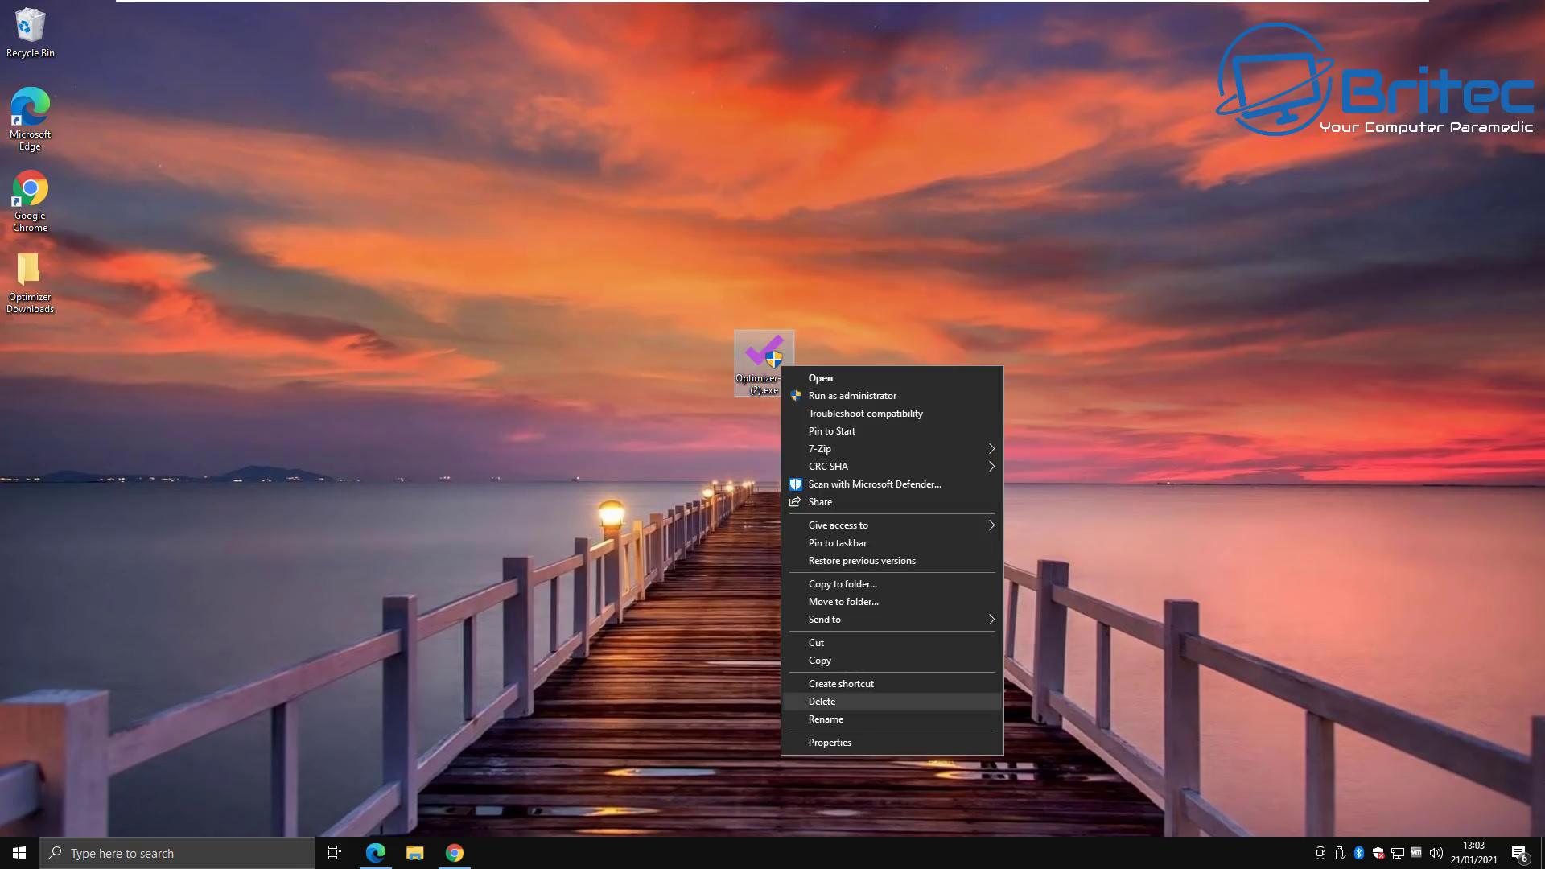
left_click(813, 700)
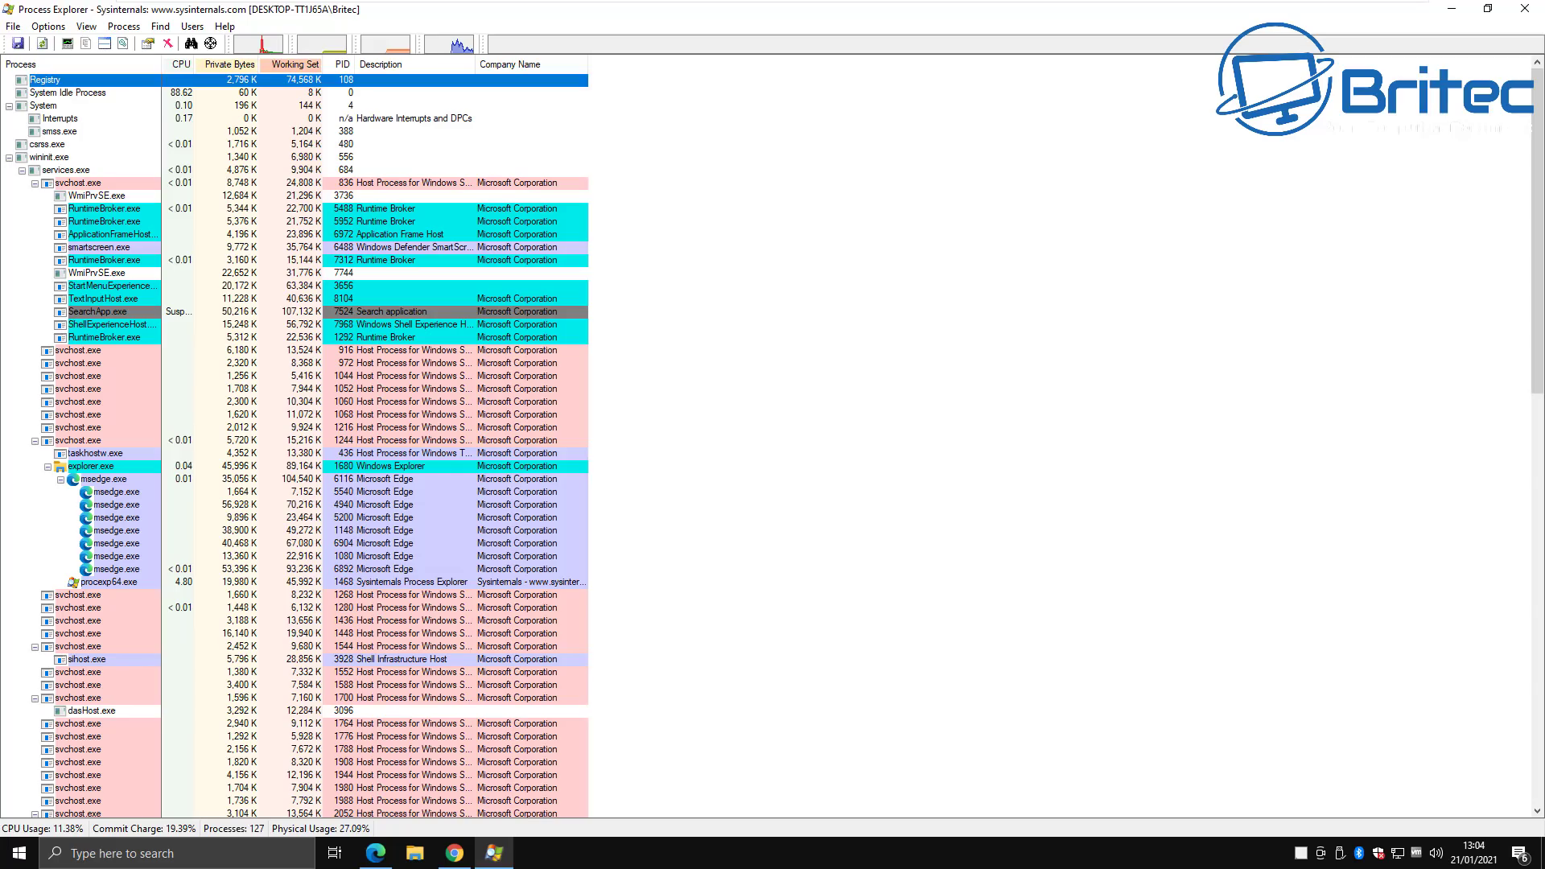
- Examine the full list of running processes in Process Explorer for unknown companies, checking command lines and paths, and close the program
scroll(772, 443, "down", 5)
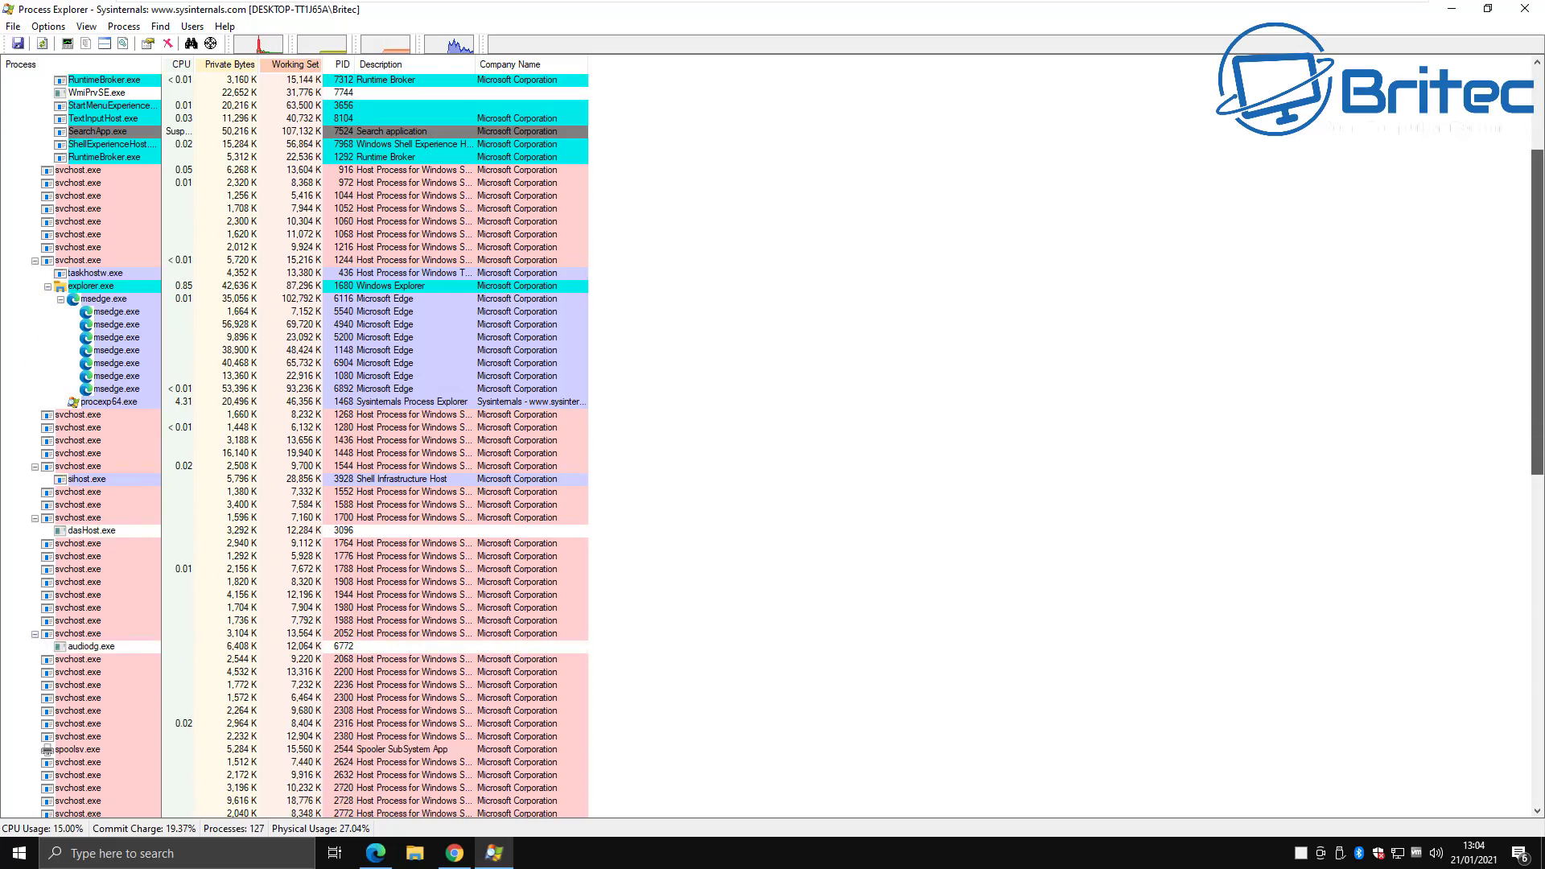
scroll(309, 443, "down", 9)
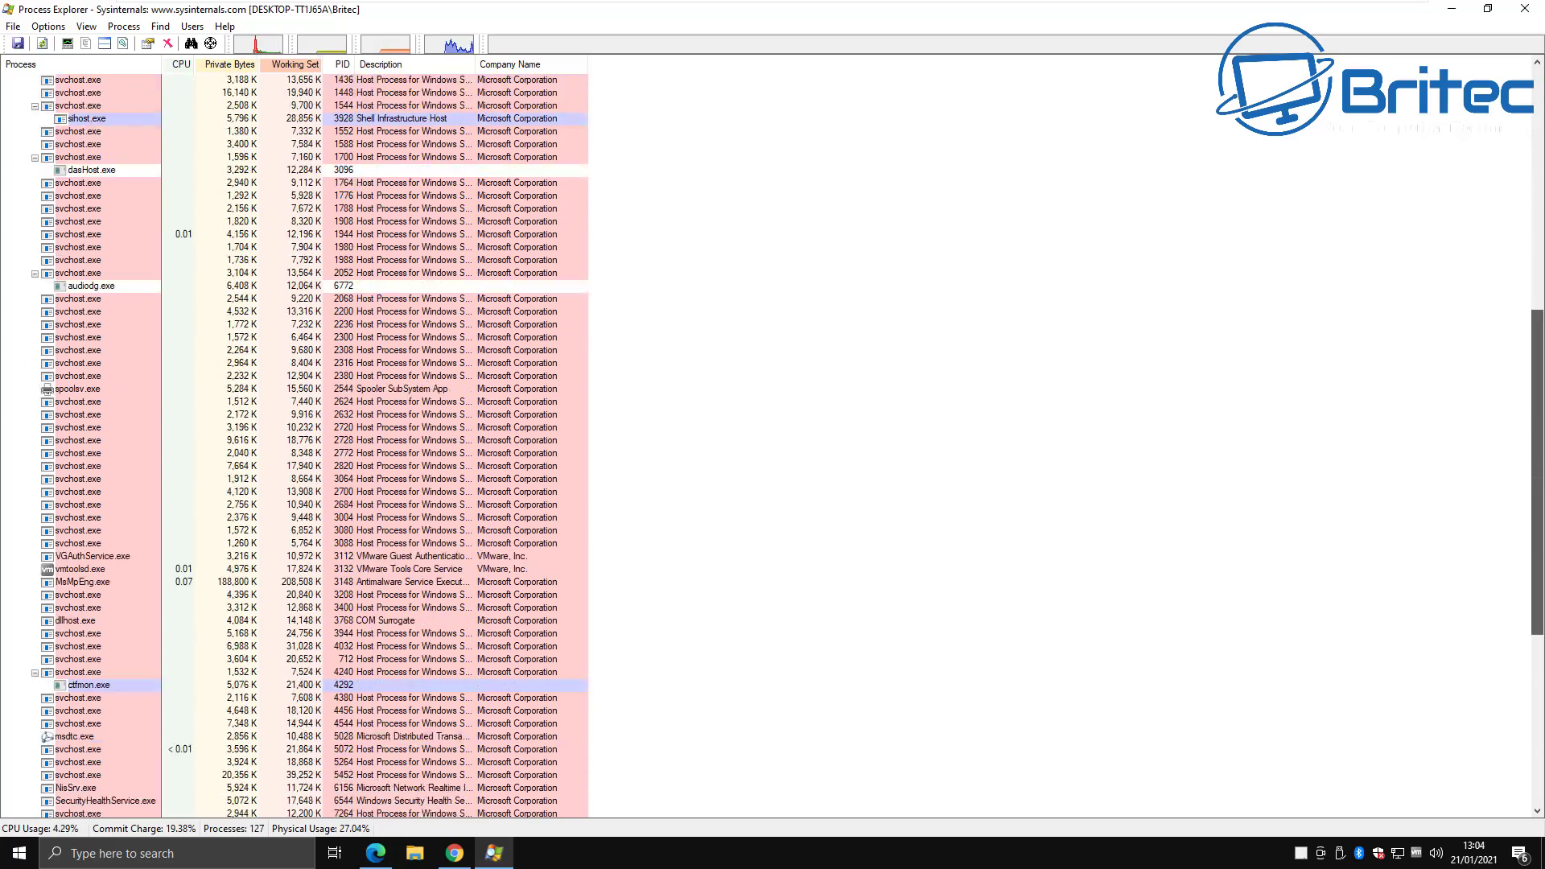
scroll(81, 226, "down", 7)
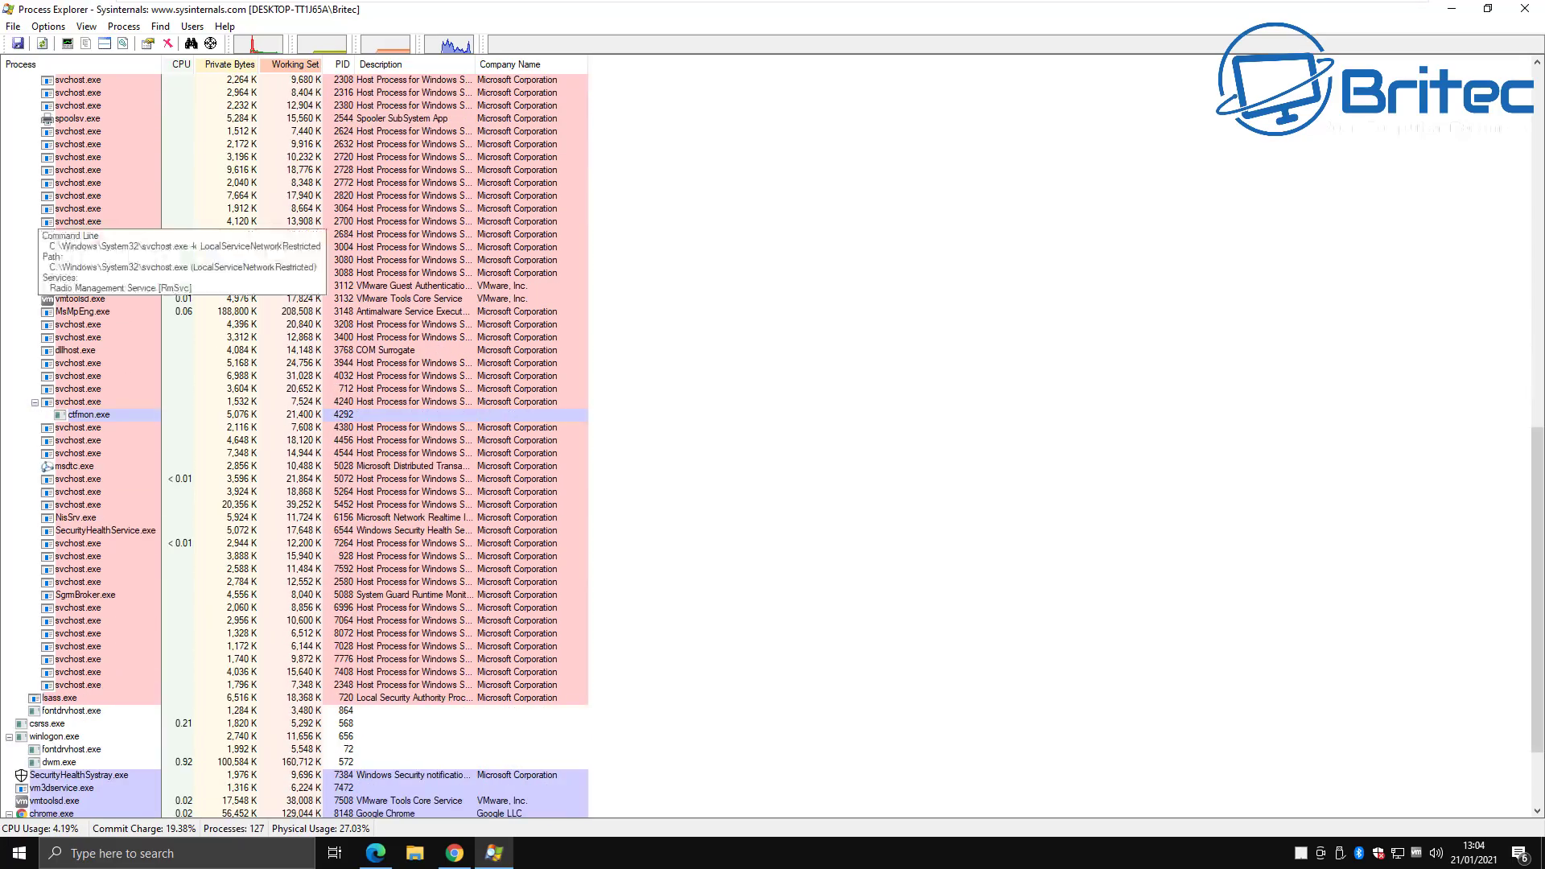
mouse_move(76, 301)
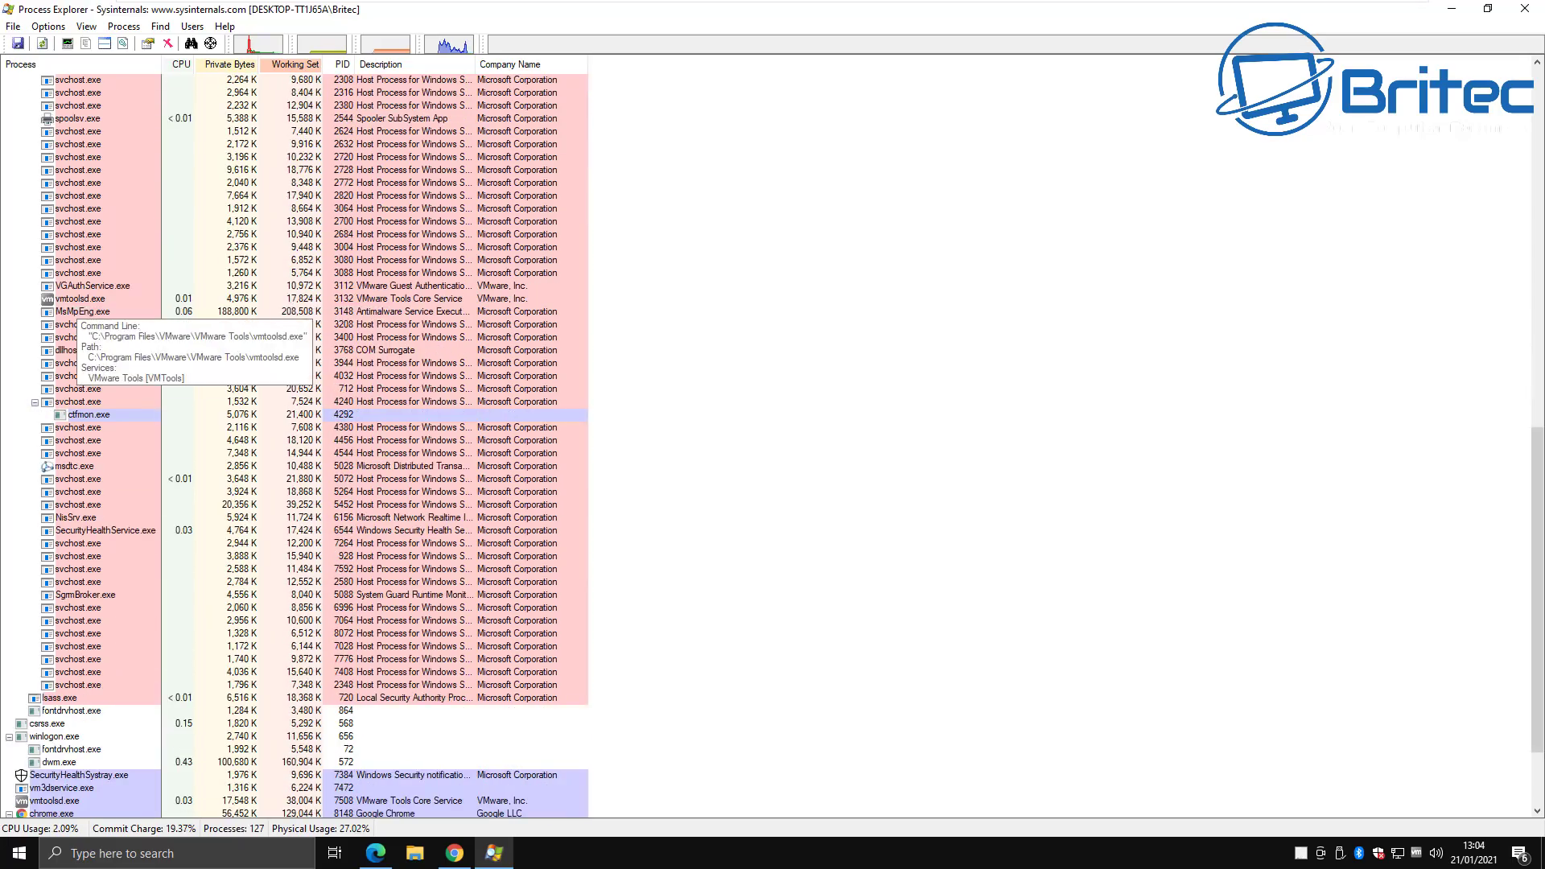
scroll(77, 302, "down", 1)
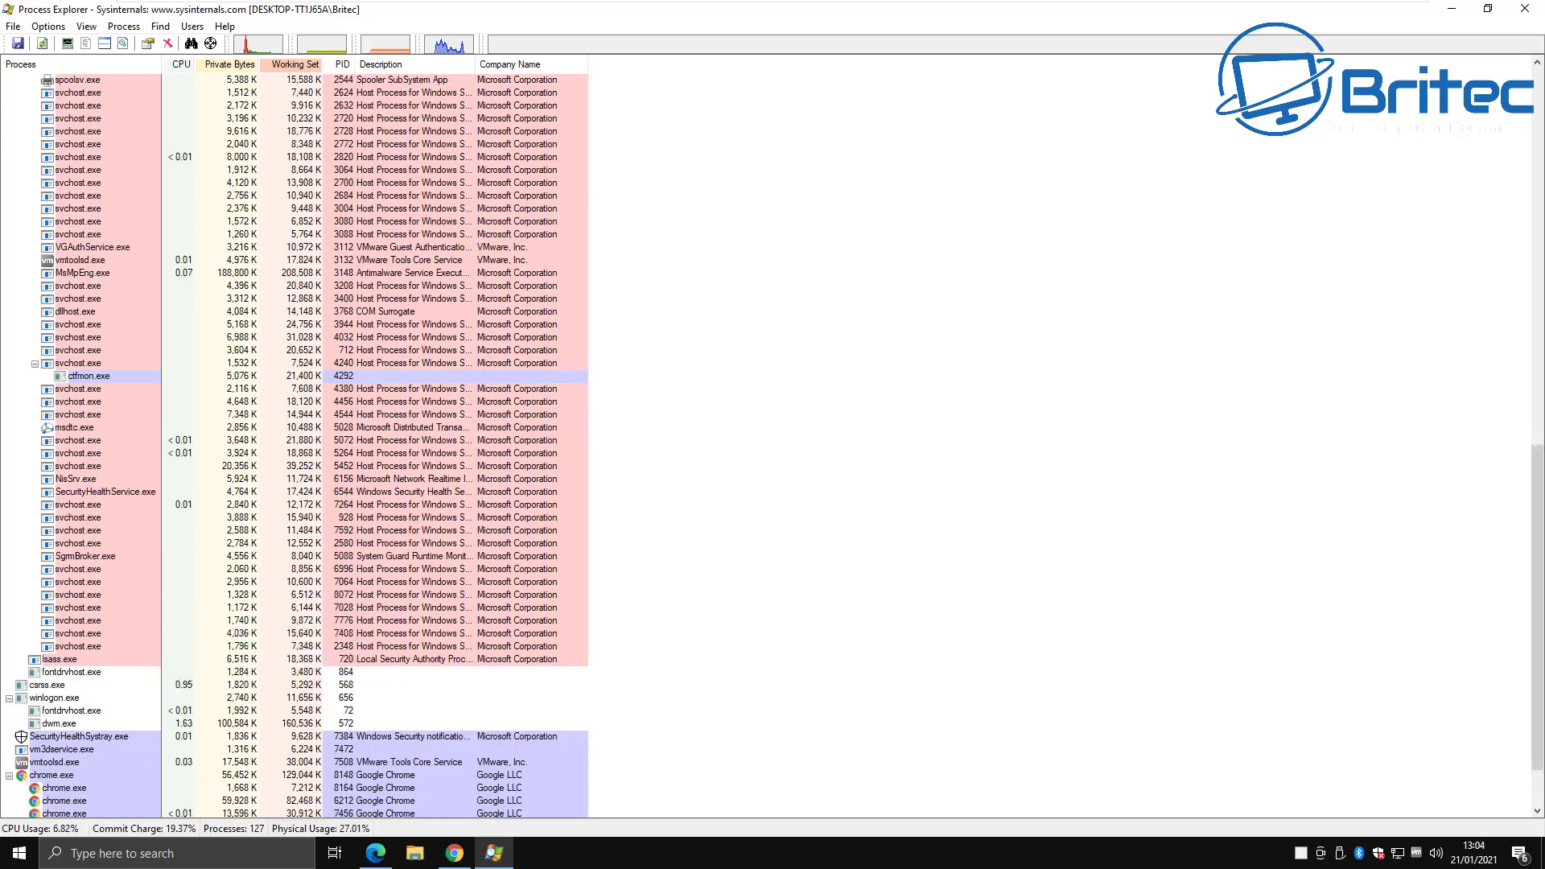
scroll(121, 727, "down", 2)
mouse_move(121, 727)
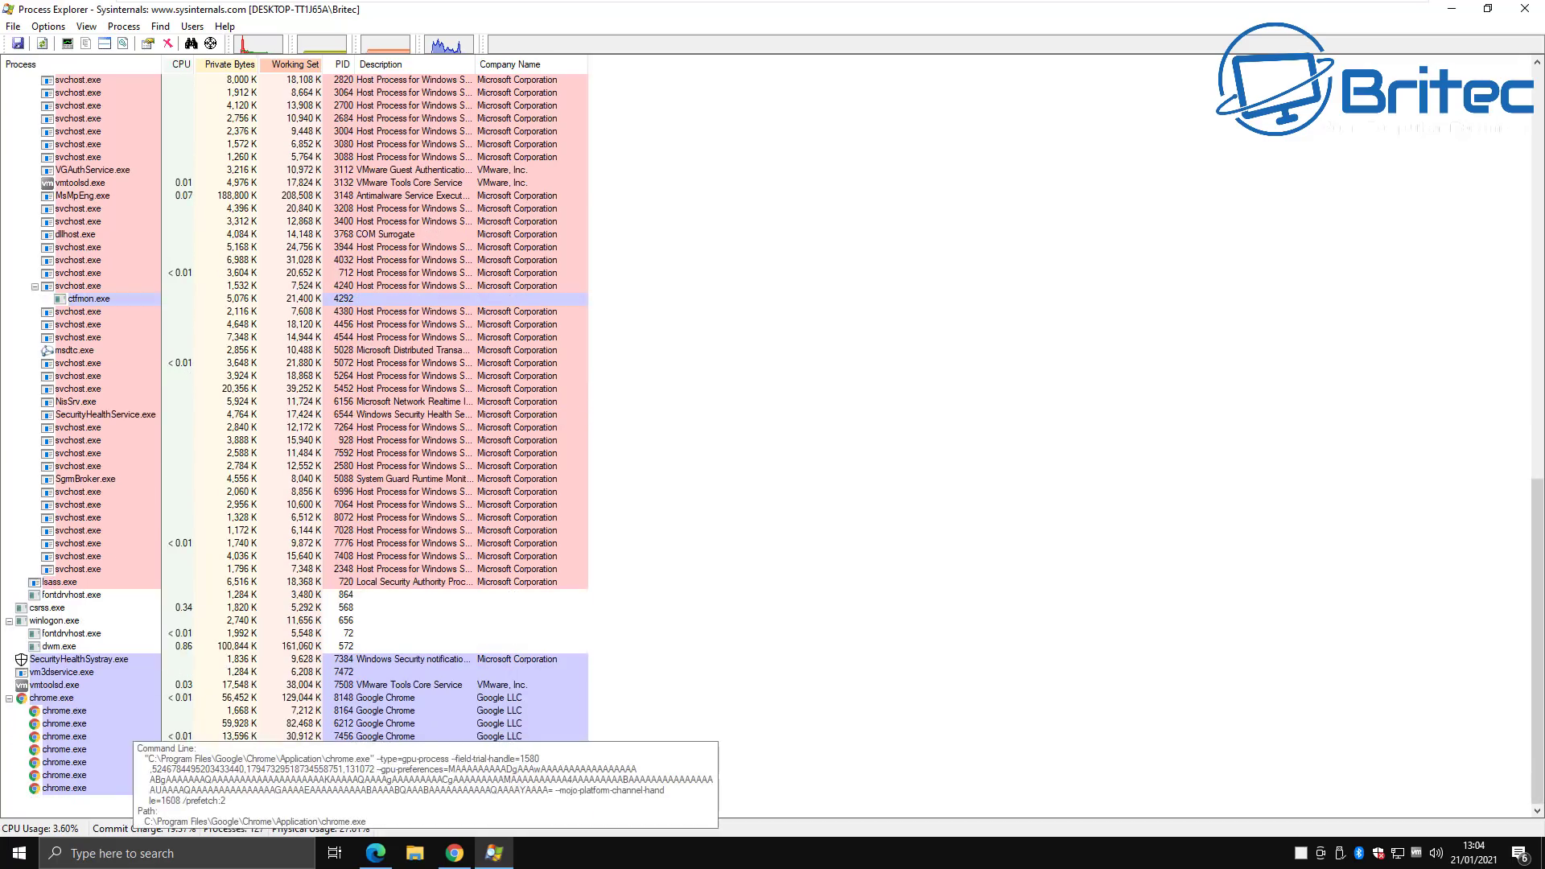
scroll(121, 727, "up", 19)
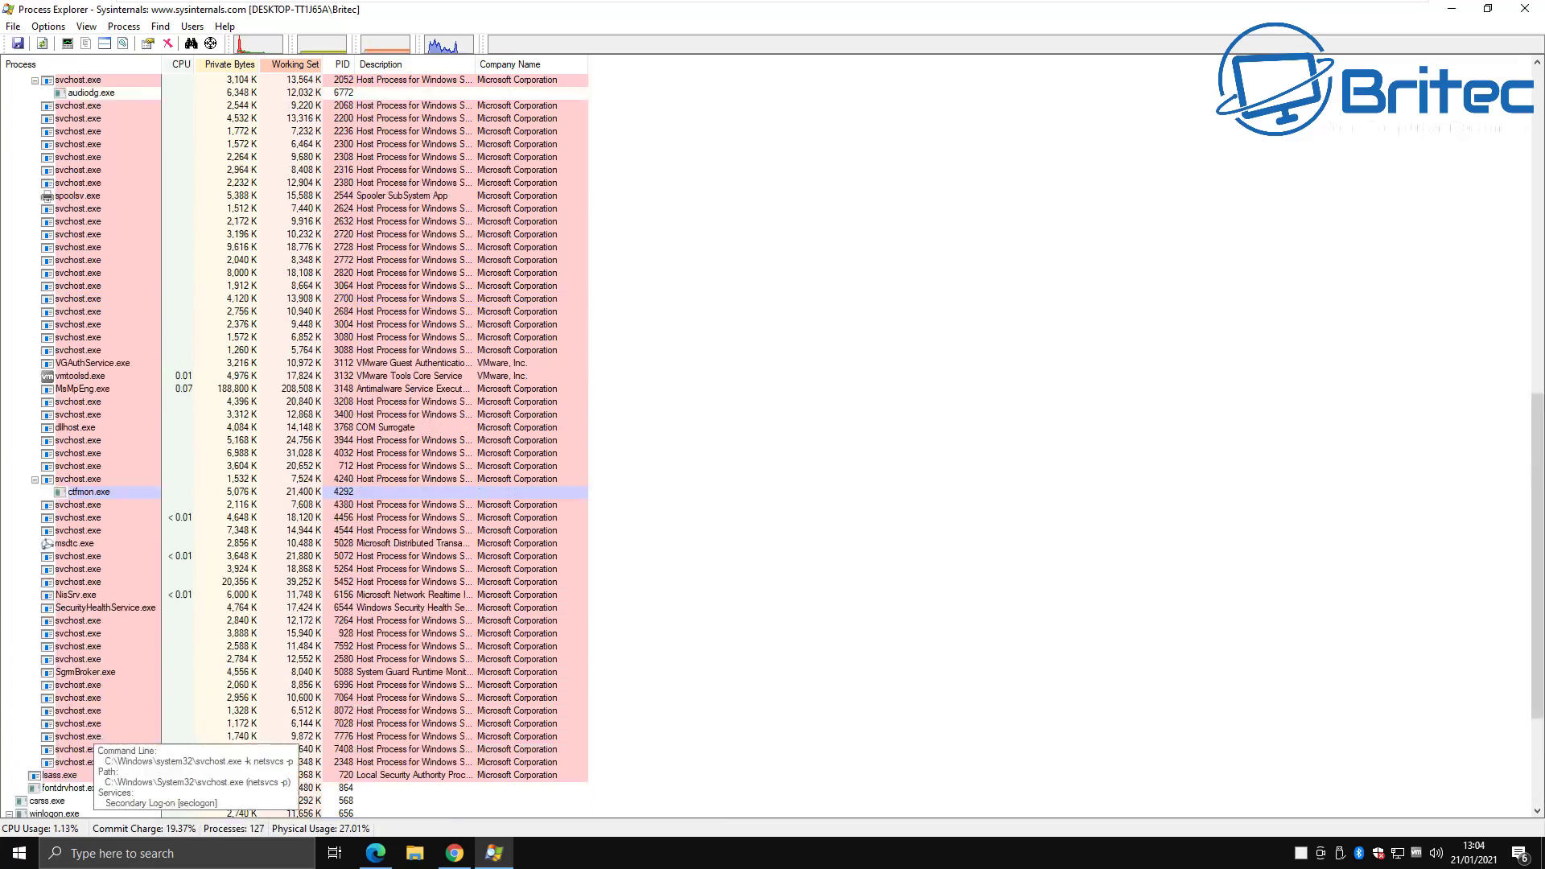
scroll(121, 727, "up", 5)
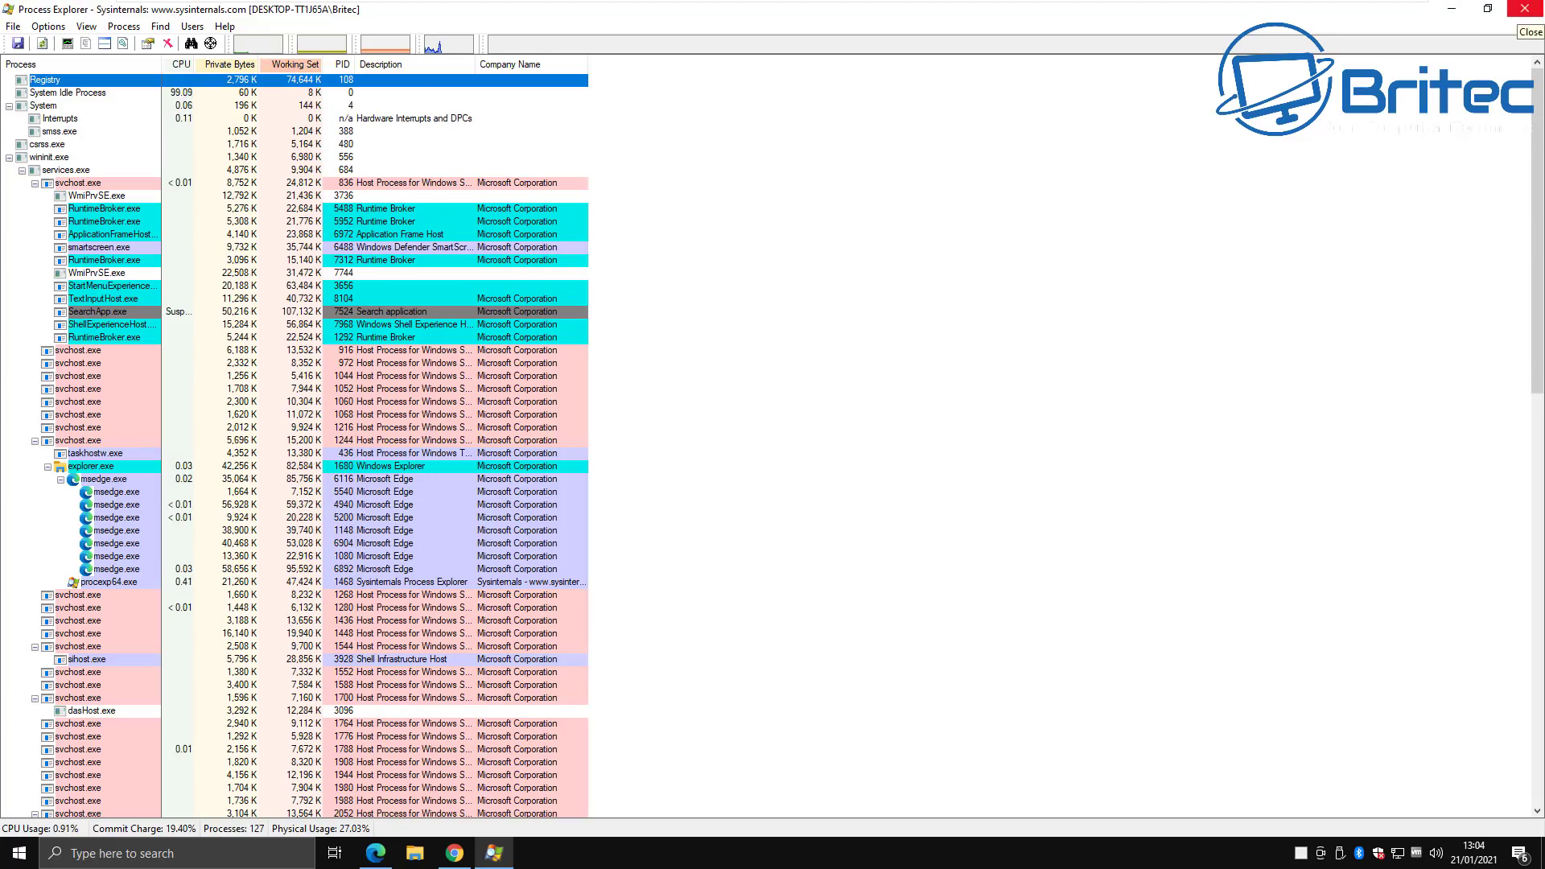
left_click(1525, 9)
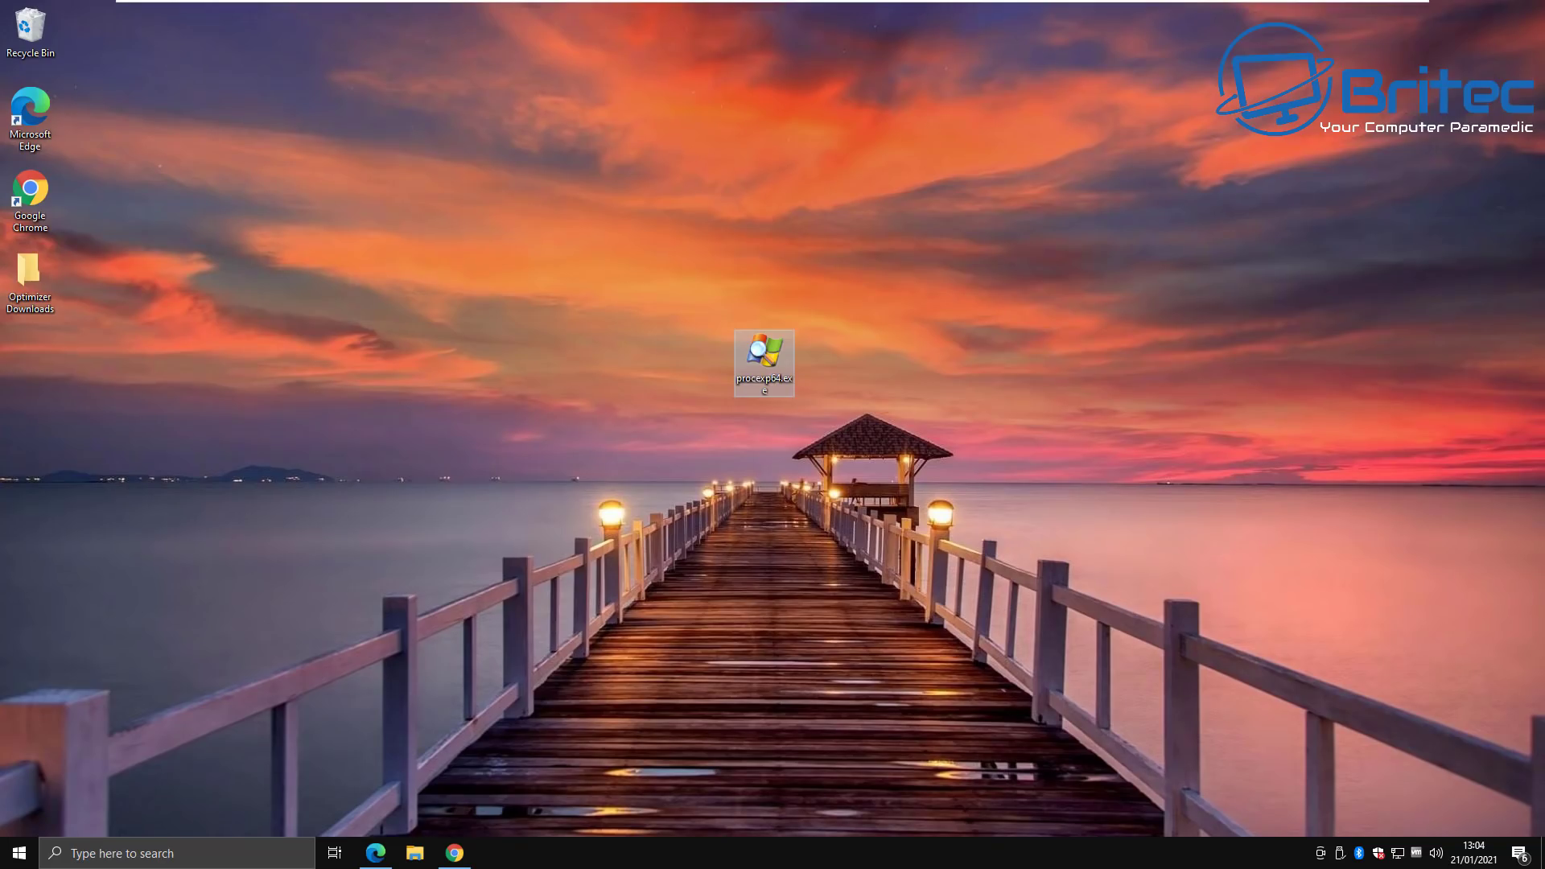
- Check the Ethernet send and receive activity in Task Manager's performance view, and close Task Manager
right_click(832, 852)
left_click(885, 776)
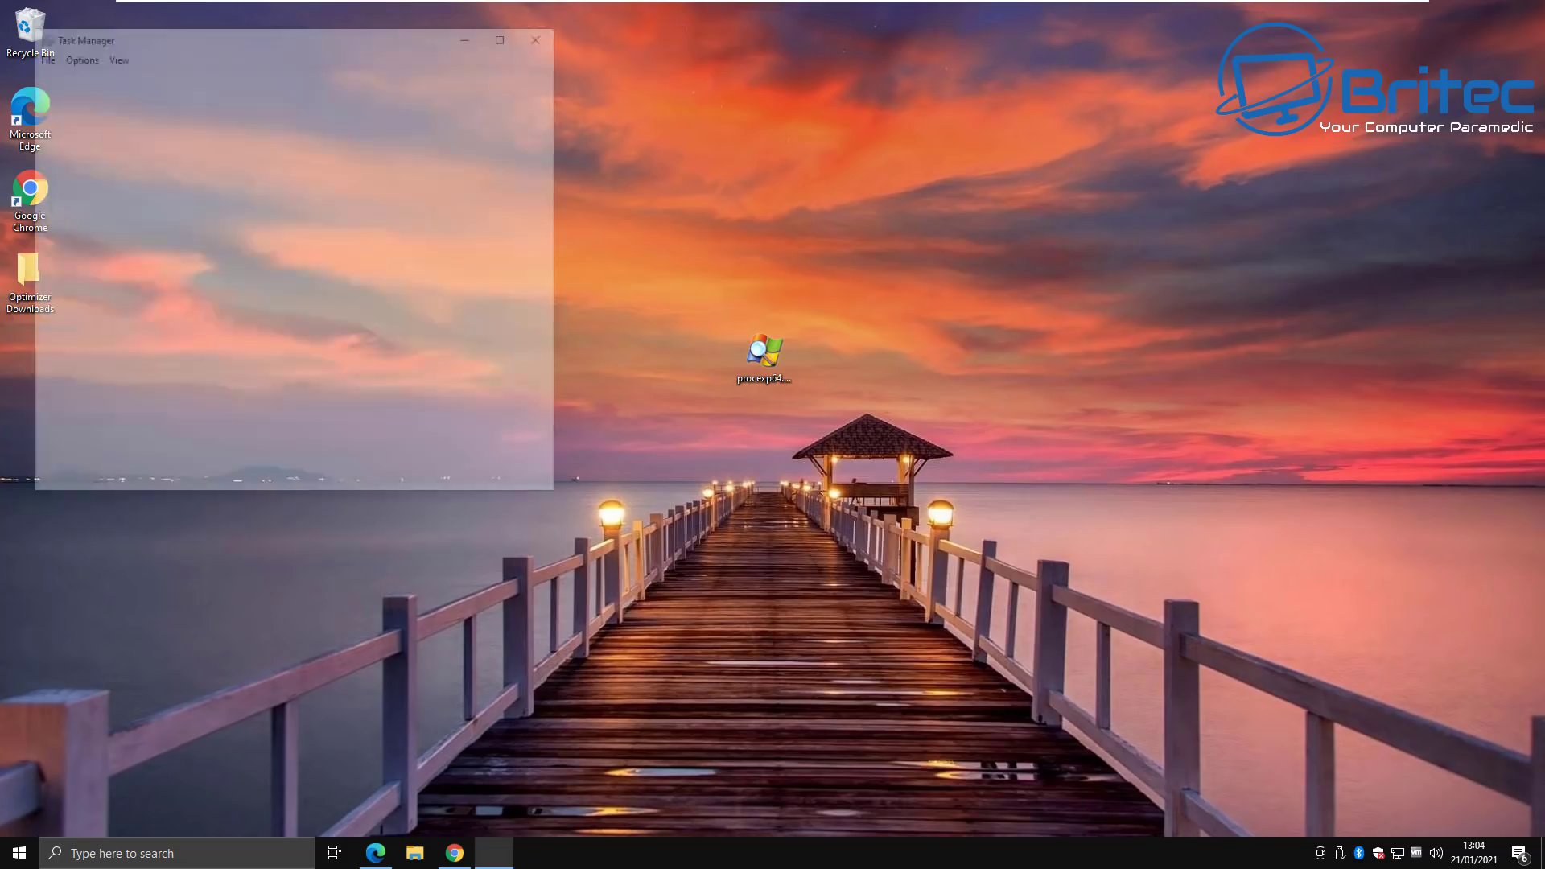
left_click_drag(266, 34, 744, 254)
left_click(590, 293)
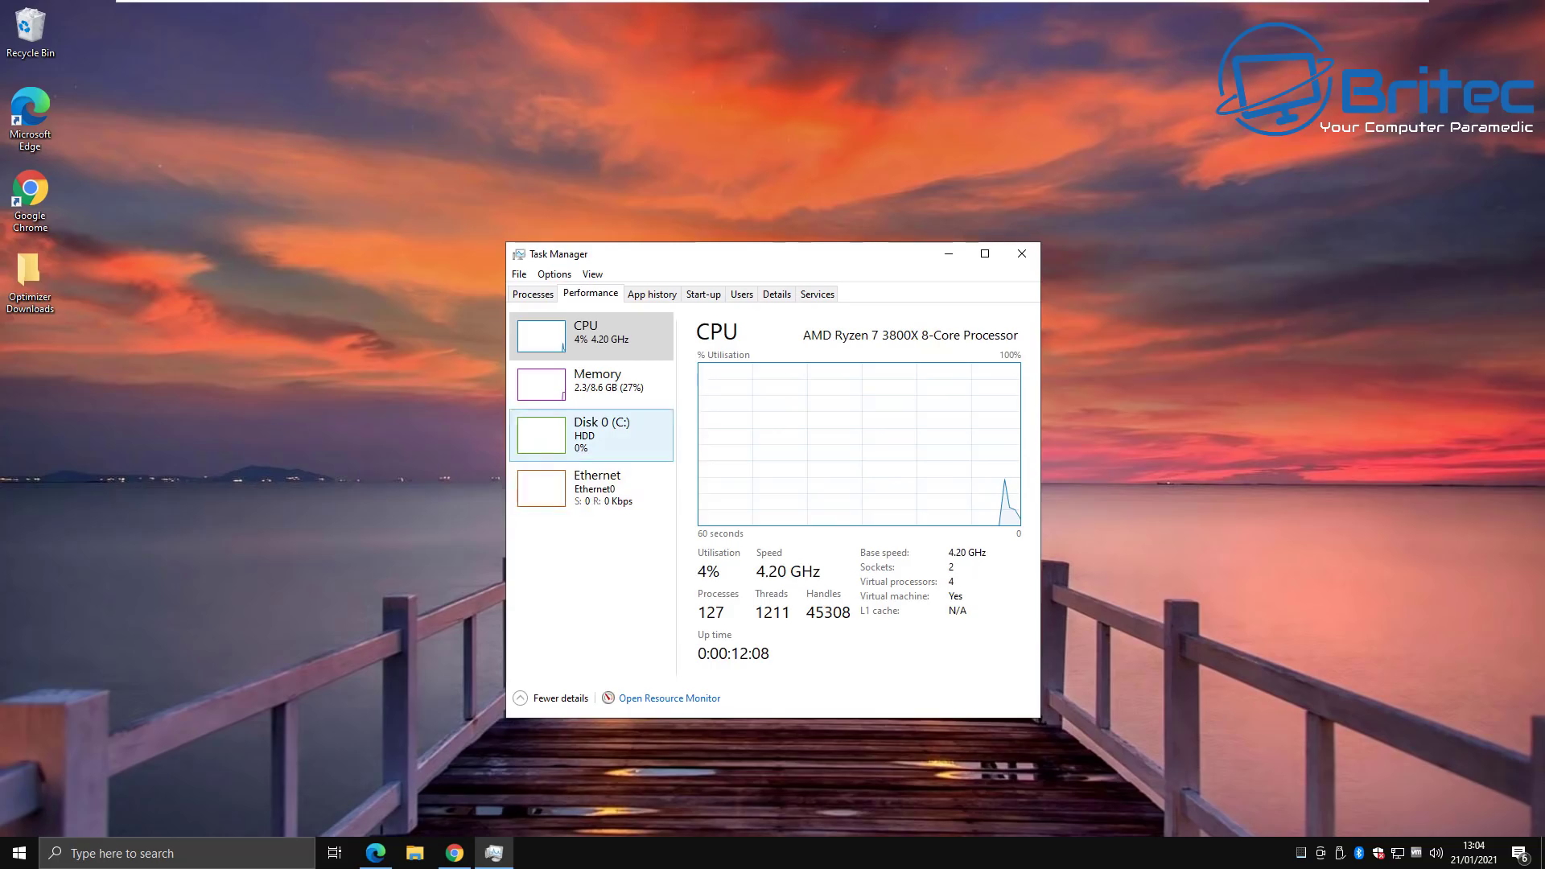
left_click(596, 488)
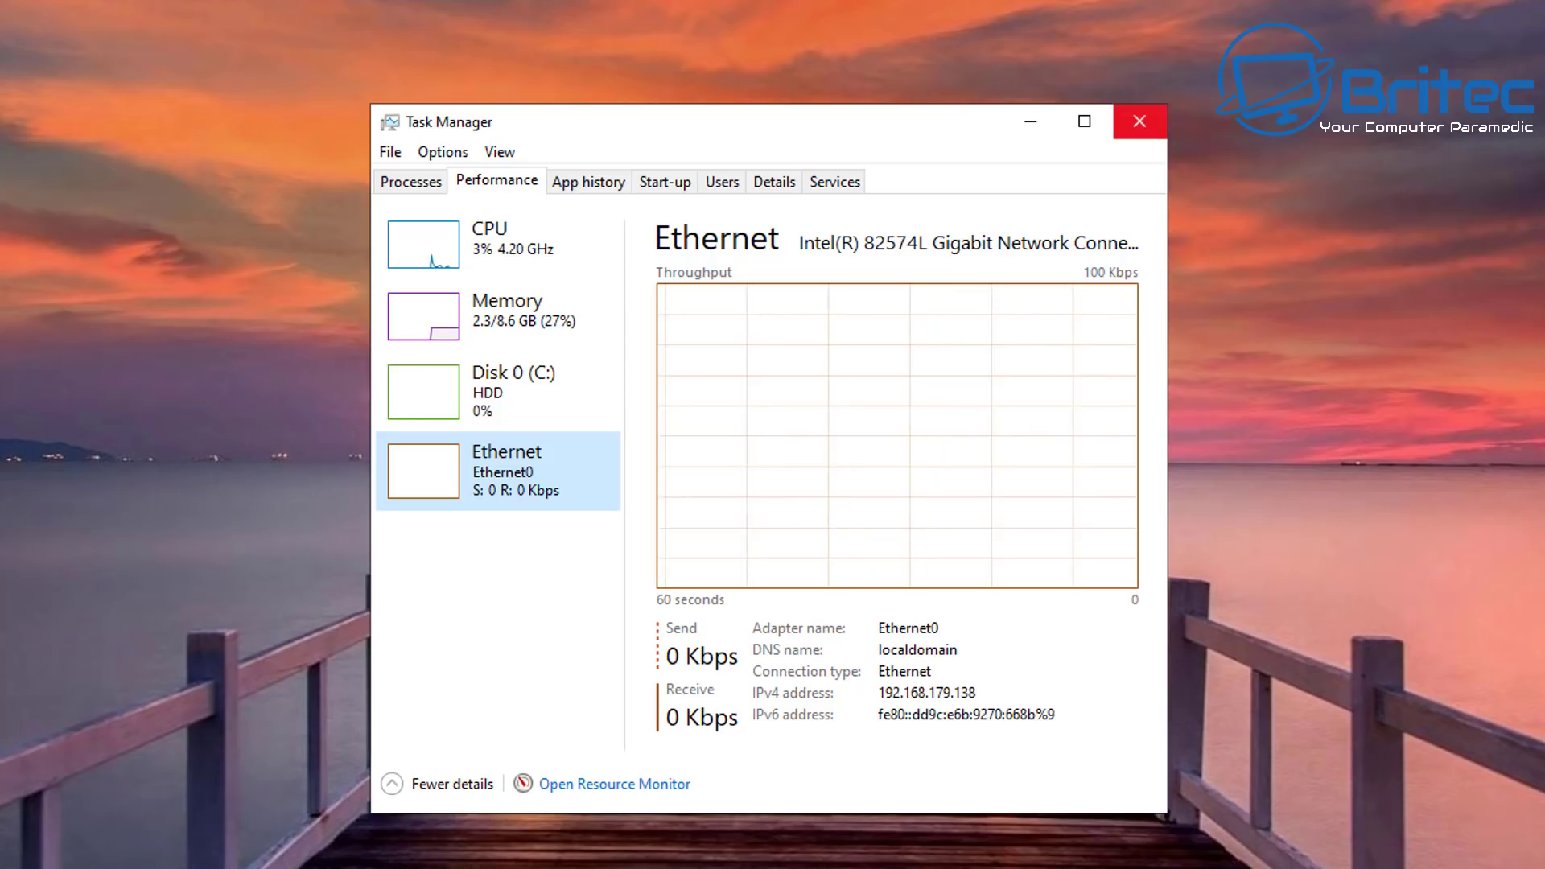
left_click(1139, 121)
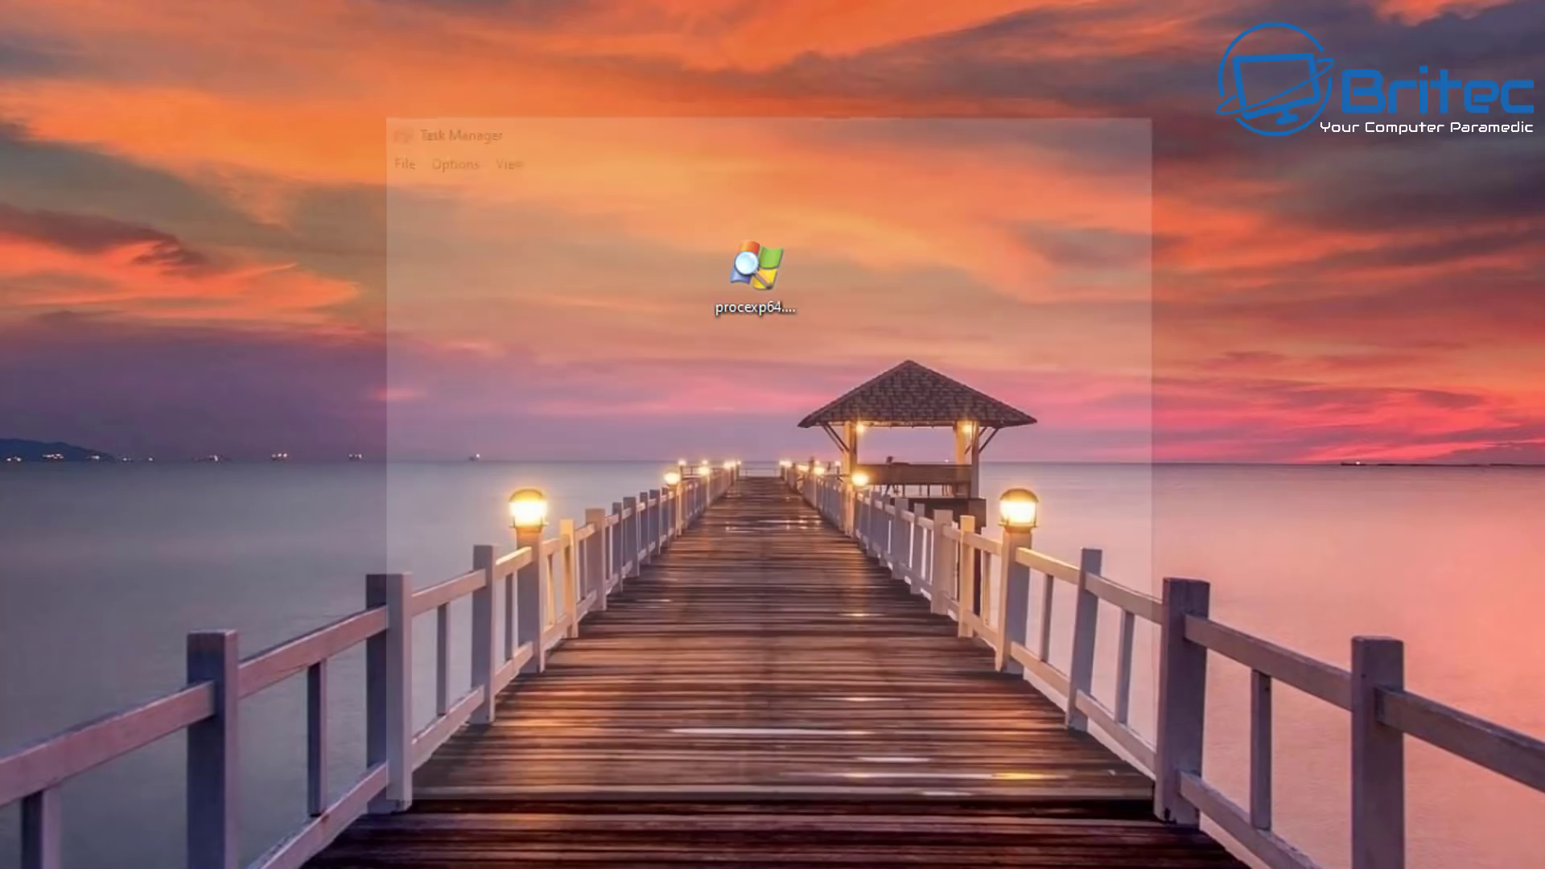